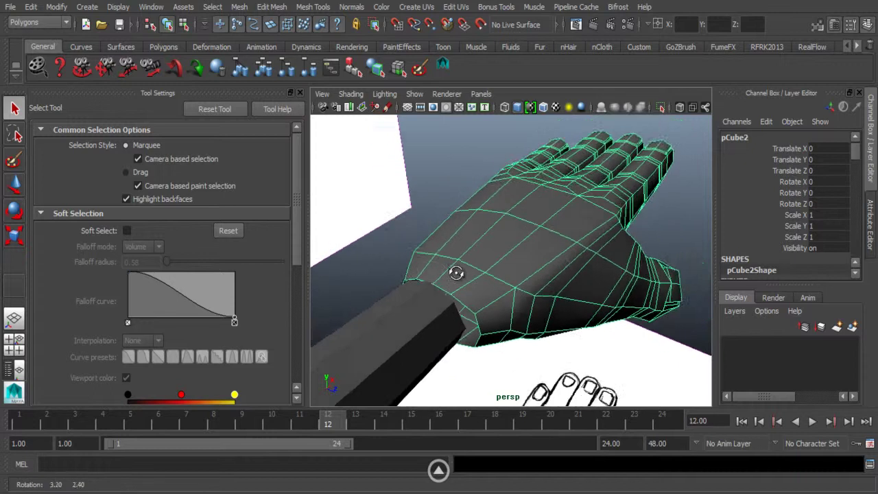
# Step: Examine the hand's wrist and palm topology, and select the arm cylinder to inspect its edges along the length
pyautogui.keyDown('alt'); pyautogui.moveTo(457, 272); pyautogui.dragTo(500, 261); pyautogui.keyUp('alt')
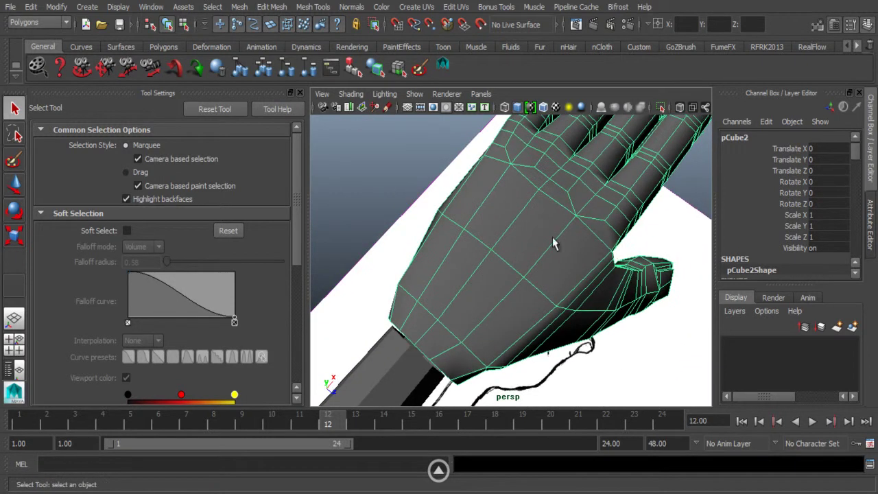
pyautogui.keyDown('alt'); pyautogui.moveTo(555, 244); pyautogui.dragTo(521, 198); pyautogui.keyUp('alt')
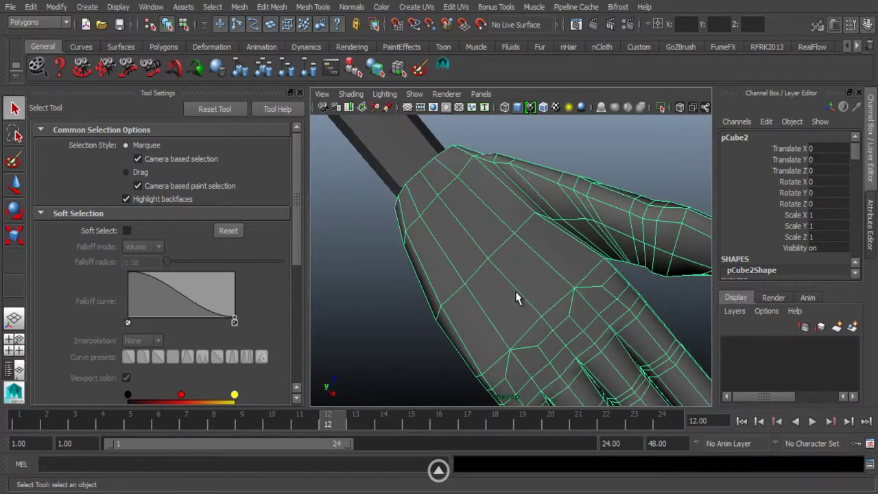
pyautogui.moveTo(518, 297)
pyautogui.keyDown('alt'); pyautogui.mouseDown()
pyautogui.moveTo(529, 251)
pyautogui.moveTo(544, 319)
pyautogui.moveTo(460, 294)
pyautogui.moveTo(500, 288)
pyautogui.moveTo(497, 299)
pyautogui.moveTo(539, 290)
pyautogui.moveTo(459, 282)
pyautogui.mouseUp(); pyautogui.keyUp('alt')
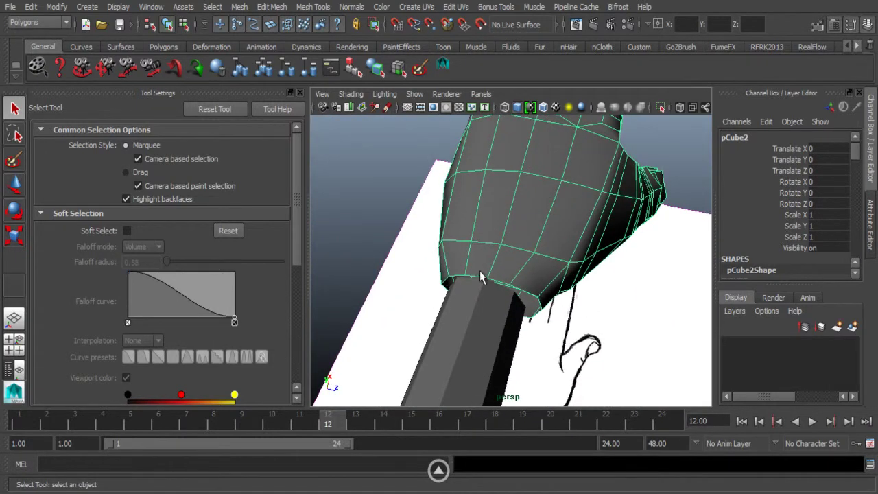
pyautogui.keyDown('alt'); pyautogui.moveTo(518, 294); pyautogui.dragTo(516, 249); pyautogui.keyUp('alt')
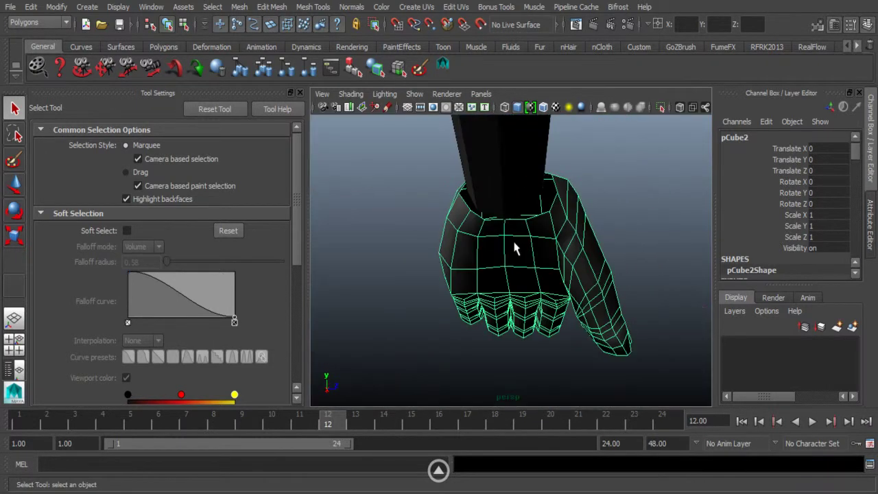
pyautogui.keyDown('alt'); pyautogui.moveTo(453, 206); pyautogui.dragTo(437, 264); pyautogui.keyUp('alt')
pyautogui.click(437, 266)
pyautogui.keyDown('alt'); pyautogui.moveTo(421, 286); pyautogui.dragTo(411, 308, button='middle'); pyautogui.keyUp('alt')
pyautogui.moveTo(411, 309)
pyautogui.keyDown('alt'); pyautogui.mouseDown()
pyautogui.moveTo(403, 350)
pyautogui.moveTo(413, 337)
pyautogui.moveTo(391, 299)
pyautogui.moveTo(434, 321)
pyautogui.moveTo(457, 309)
pyautogui.moveTo(433, 318)
pyautogui.mouseUp(); pyautogui.keyUp('alt')
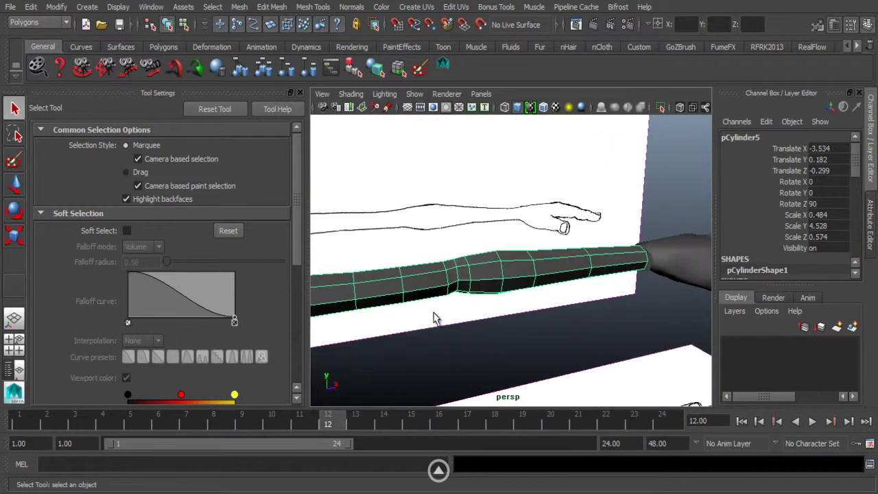
pyautogui.keyDown('alt'); pyautogui.moveTo(536, 295); pyautogui.dragTo(544, 294); pyautogui.keyUp('alt')
pyautogui.moveTo(484, 271)
pyautogui.keyDown('alt'); pyautogui.mouseDown()
pyautogui.moveTo(494, 295)
pyautogui.moveTo(521, 318)
pyautogui.moveTo(480, 297)
pyautogui.moveTo(478, 327)
pyautogui.moveTo(456, 333)
pyautogui.moveTo(490, 320)
pyautogui.mouseUp(); pyautogui.keyUp('alt')
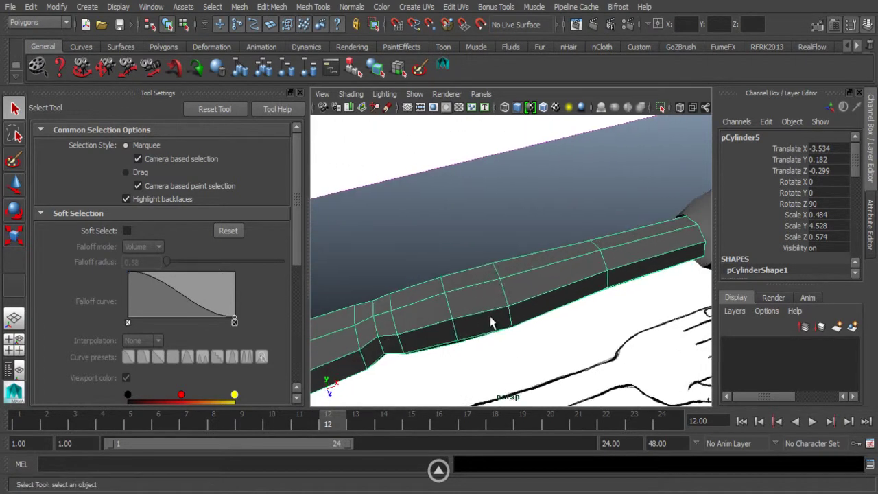
# Step: Slide a lengthwise edge loop on one side of the arm with the Slide Edge Tool to even out the face spacing
pyautogui.rightClick(490, 320)
pyautogui.moveTo(485, 163); pyautogui.dragTo(480, 147, button='right')
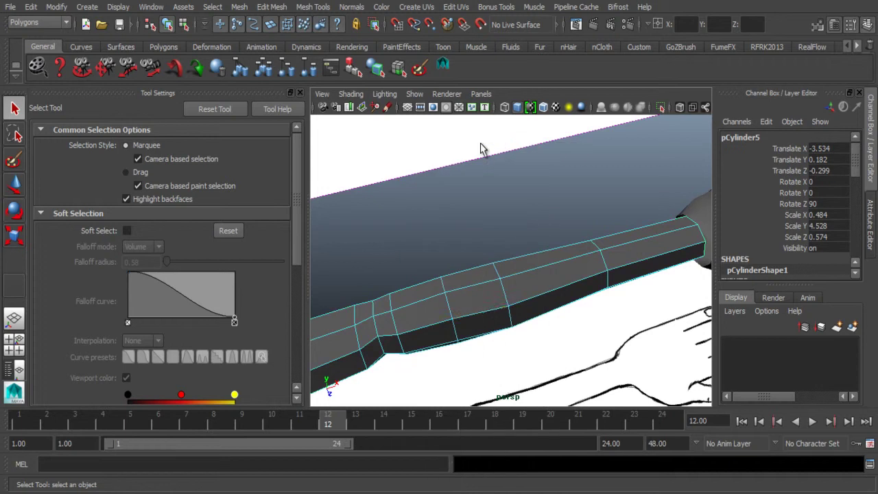
pyautogui.click(482, 311)
pyautogui.moveTo(434, 310)
pyautogui.keyDown('alt'); pyautogui.mouseDown()
pyautogui.moveTo(432, 280)
pyautogui.moveTo(462, 257)
pyautogui.moveTo(490, 261)
pyautogui.moveTo(472, 232)
pyautogui.mouseUp(); pyautogui.keyUp('alt')
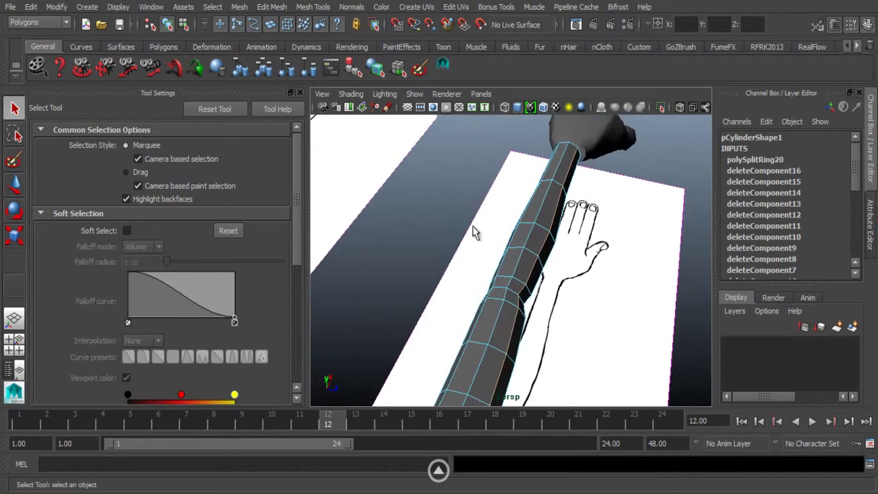
pyautogui.click(314, 8)
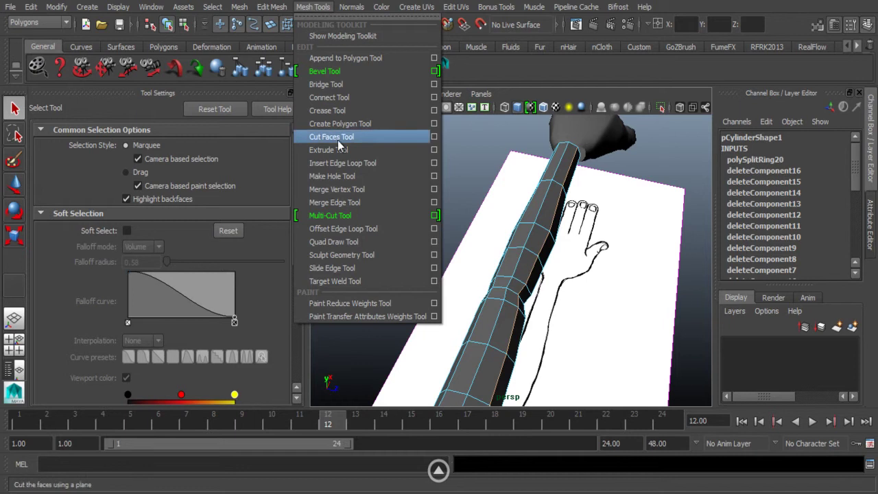
pyautogui.click(351, 273)
pyautogui.keyDown('alt'); pyautogui.moveTo(474, 254); pyautogui.dragTo(500, 245); pyautogui.keyUp('alt')
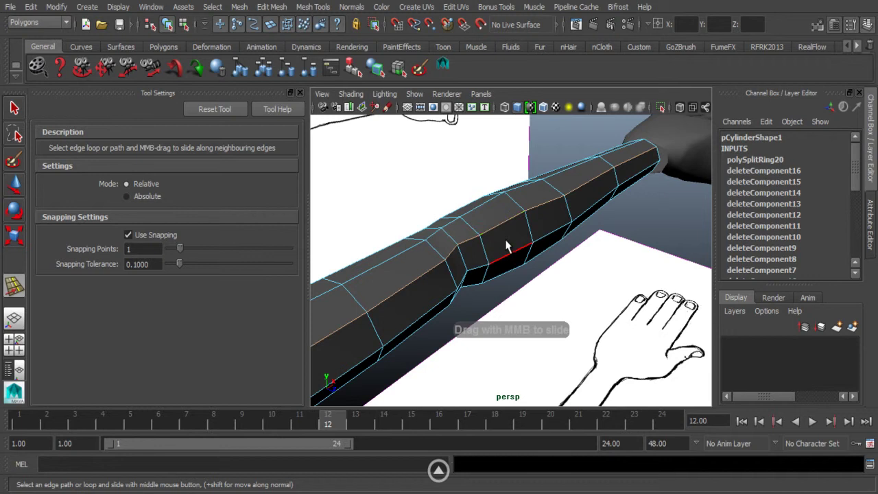
pyautogui.moveTo(504, 243); pyautogui.dragTo(495, 240, button='middle')
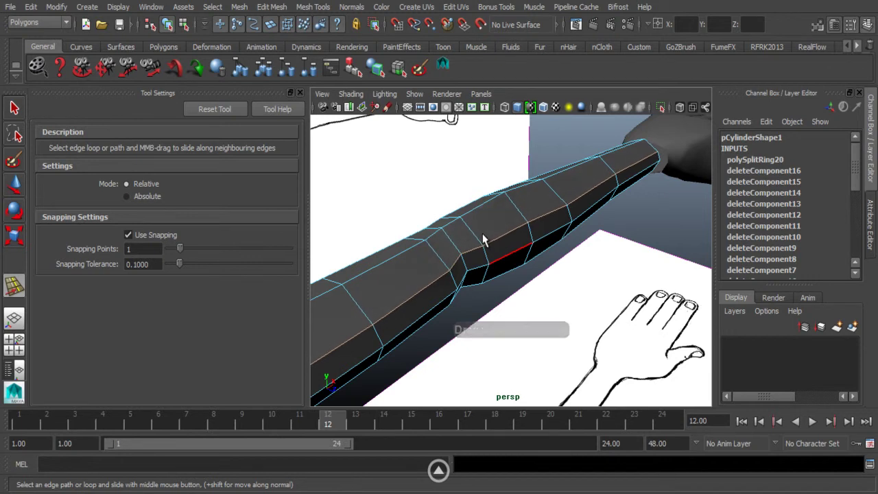
# Step: Slide the matching lengthwise edge loop on the arm's other side and check the spacing around the open end
pyautogui.moveTo(434, 236)
pyautogui.keyDown('alt'); pyautogui.mouseDown()
pyautogui.moveTo(506, 231)
pyautogui.moveTo(568, 274)
pyautogui.mouseUp(); pyautogui.keyUp('alt')
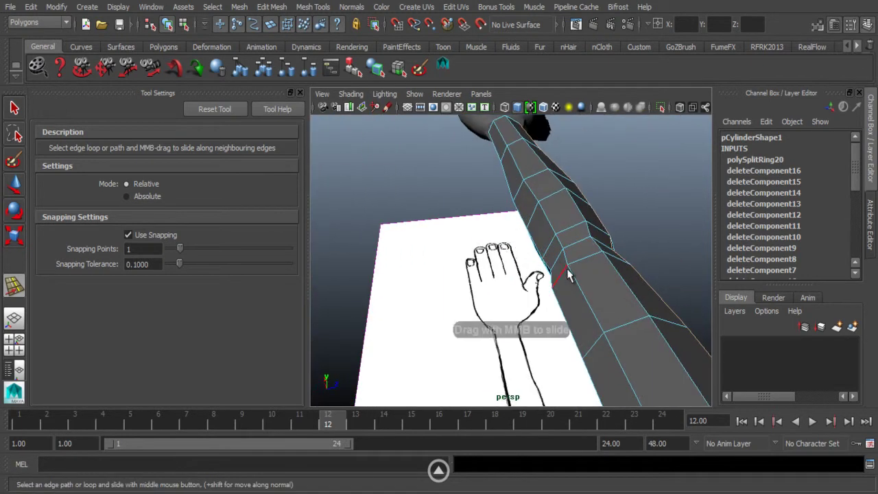
pyautogui.moveTo(520, 246); pyautogui.dragTo(494, 255, button='middle')
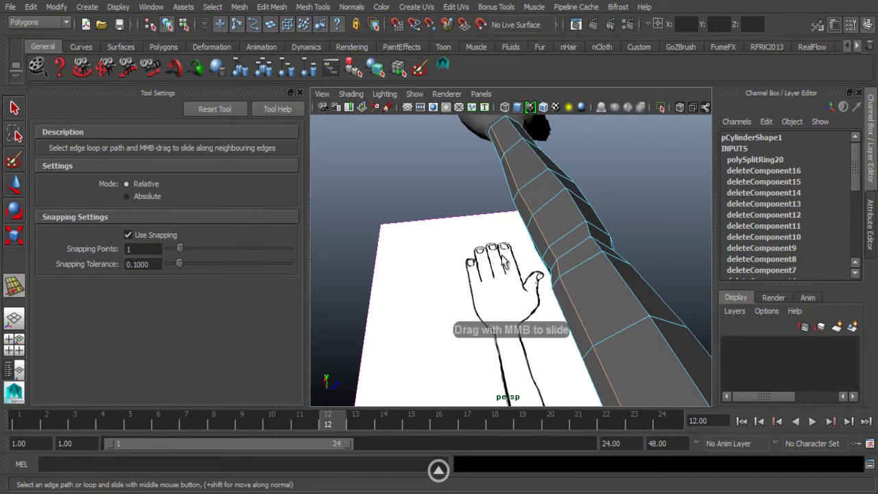
pyautogui.keyDown('alt'); pyautogui.moveTo(503, 259); pyautogui.dragTo(484, 274); pyautogui.keyUp('alt')
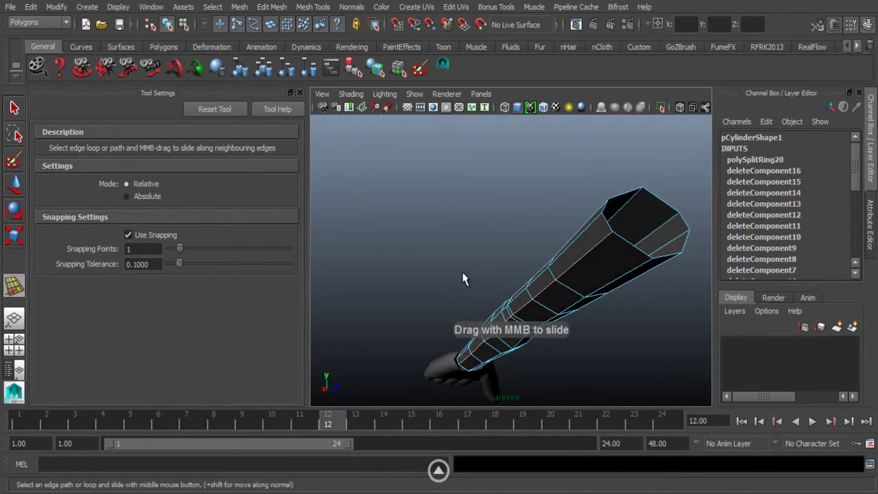
pyautogui.keyDown('alt'); pyautogui.moveTo(514, 277); pyautogui.dragTo(458, 286); pyautogui.keyUp('alt')
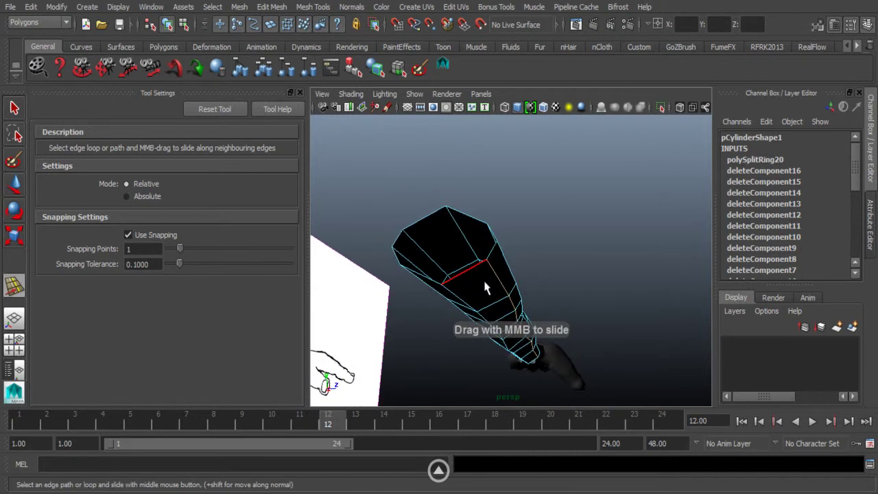
pyautogui.keyDown('alt'); pyautogui.moveTo(465, 281); pyautogui.dragTo(412, 301); pyautogui.keyUp('alt')
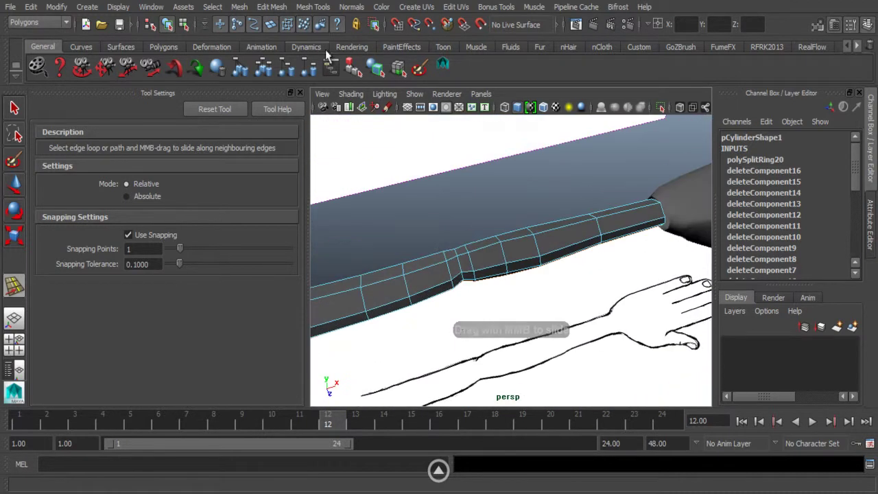
# Step: Insert two lengthwise edge loops along the arm's upper faces, one on each side of the top ridge
pyautogui.click(272, 8)
pyautogui.moveTo(305, 9)
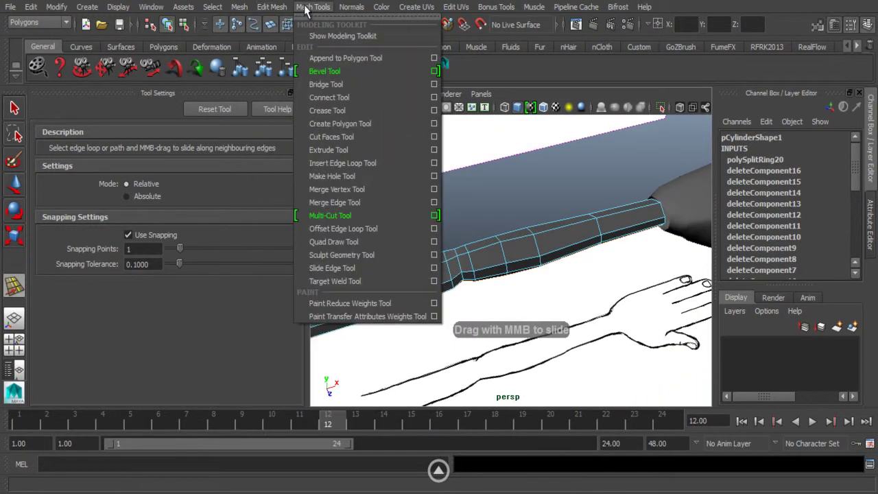
pyautogui.click(342, 164)
pyautogui.moveTo(501, 247)
pyautogui.keyDown('alt'); pyautogui.mouseDown()
pyautogui.moveTo(527, 261)
pyautogui.moveTo(541, 251)
pyautogui.moveTo(508, 232)
pyautogui.moveTo(562, 221)
pyautogui.moveTo(482, 256)
pyautogui.moveTo(417, 208)
pyautogui.moveTo(421, 215)
pyautogui.mouseUp(); pyautogui.keyUp('alt')
pyautogui.click(482, 250)
# Step: Move one of the new upper edge loops slightly outward in the wireframe side view to round the arm's cross-section
pyautogui.keyDown('alt'); pyautogui.moveTo(444, 253); pyautogui.dragTo(439, 236); pyautogui.keyUp('alt')
pyautogui.press('w')
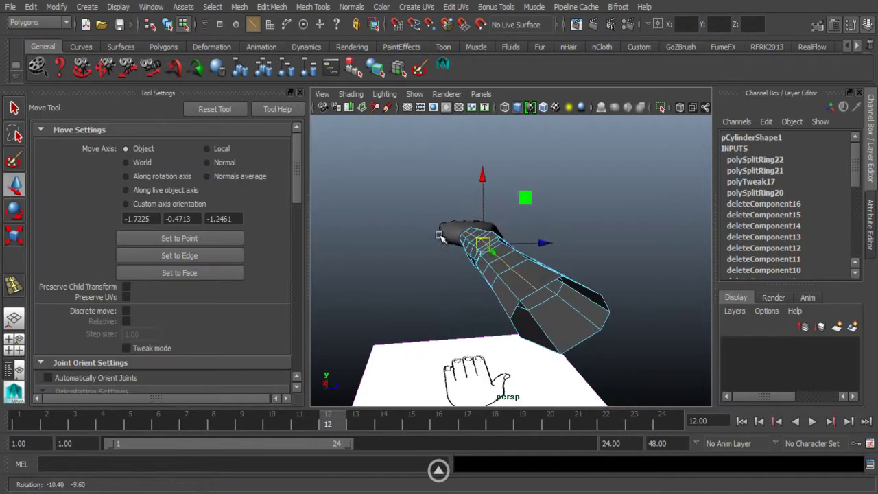
pyautogui.keyDown('alt'); pyautogui.moveTo(454, 190); pyautogui.dragTo(447, 185); pyautogui.keyUp('alt')
pyautogui.press('space')
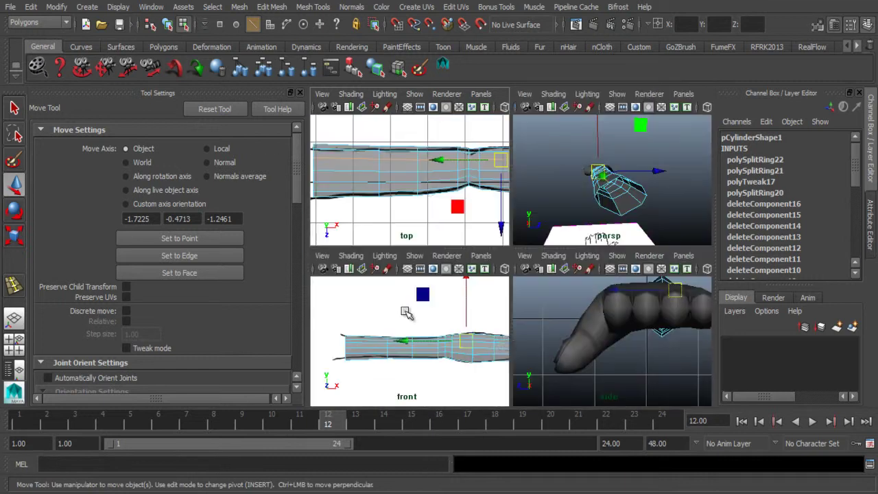
pyautogui.press('space')
pyautogui.keyDown('alt'); pyautogui.moveTo(515, 272); pyautogui.dragTo(470, 308, button='middle'); pyautogui.keyUp('alt')
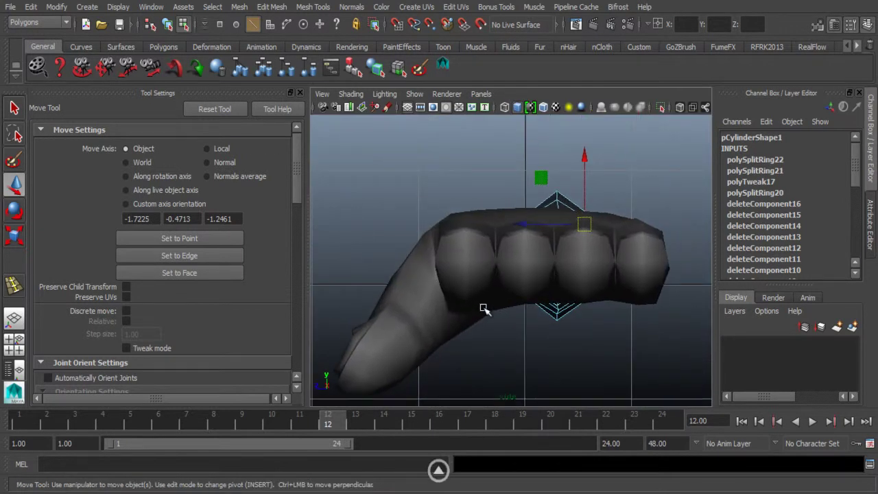
pyautogui.press('4')
pyautogui.keyDown('alt'); pyautogui.moveTo(488, 292); pyautogui.dragTo(542, 244, button='right'); pyautogui.keyUp('alt')
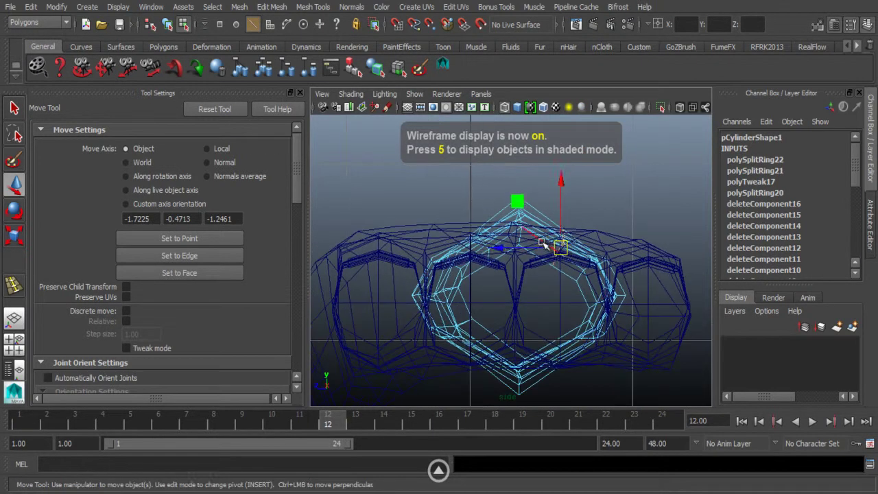
pyautogui.moveTo(566, 252); pyautogui.dragTo(569, 241)
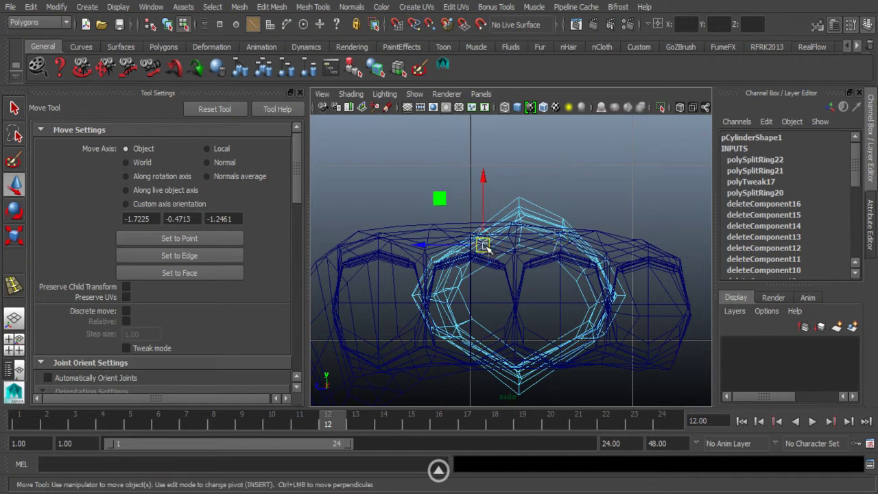
# Step: Move the opposite upper edge loop outward to match, giving the top of the arm a symmetrical rounded profile
pyautogui.moveTo(484, 247); pyautogui.dragTo(481, 242)
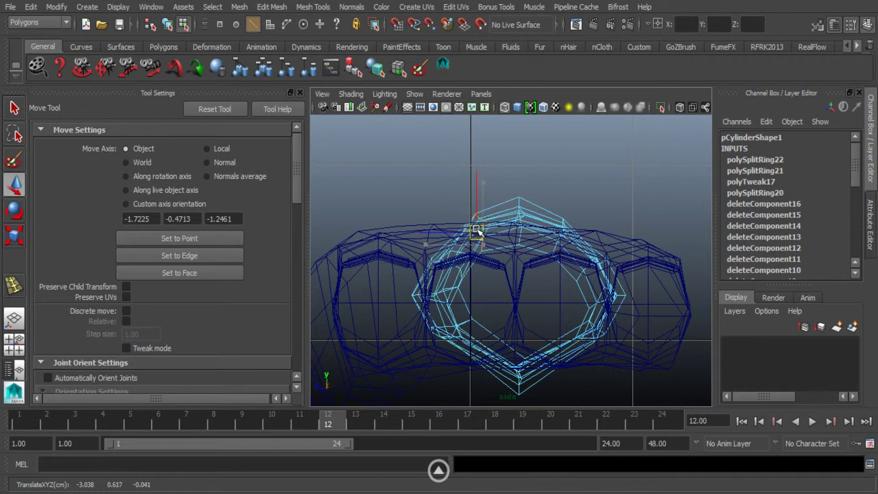
pyautogui.click(557, 239)
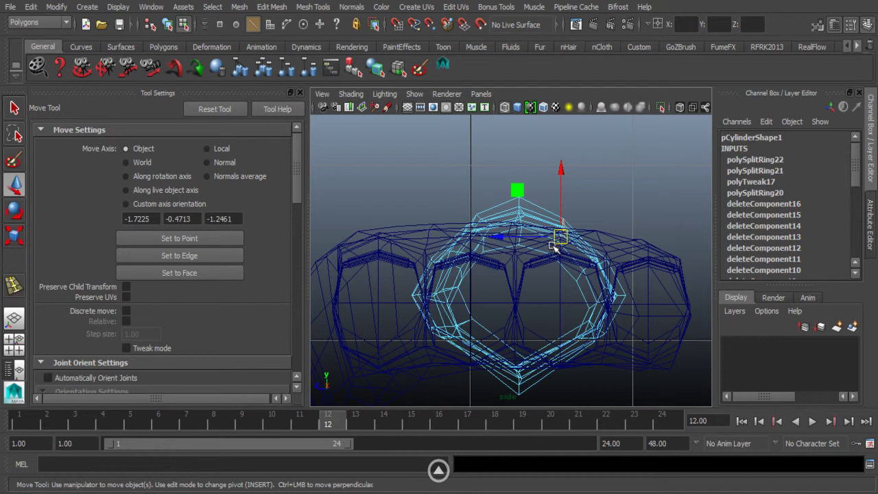
pyautogui.moveTo(558, 239); pyautogui.dragTo(398, 178)
pyautogui.press('space')
pyautogui.press('space')
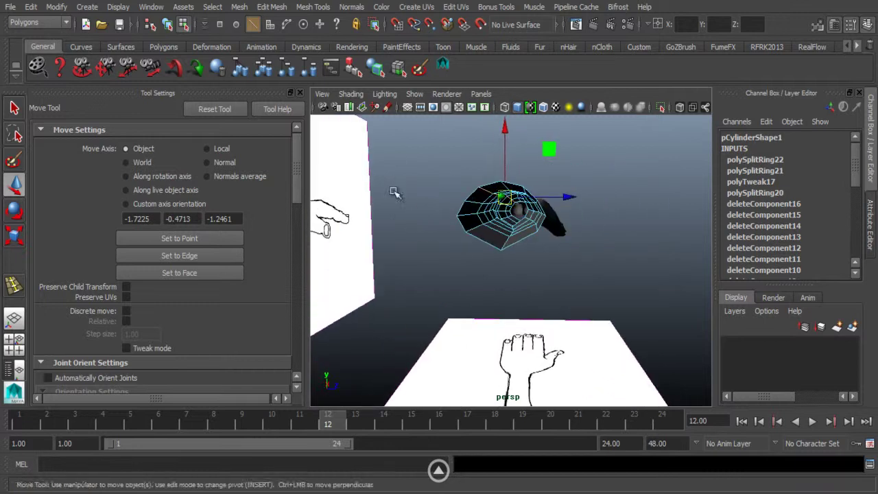
pyautogui.click(272, 7)
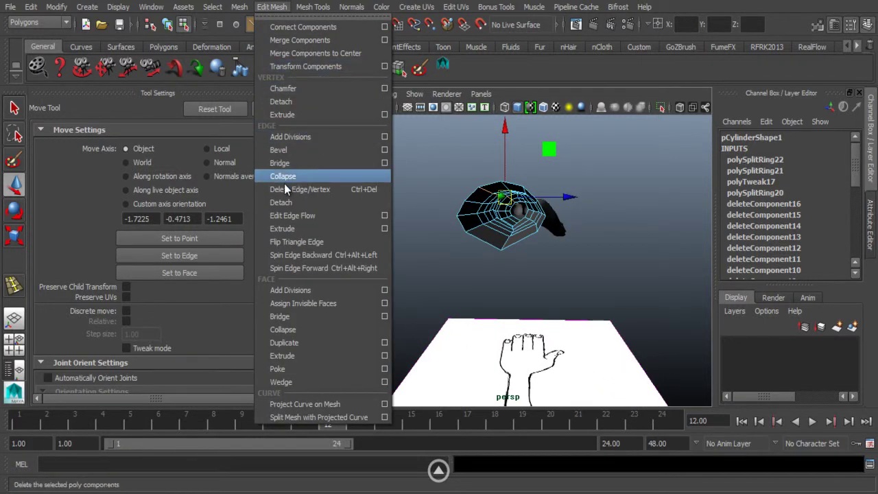
pyautogui.moveTo(314, 8)
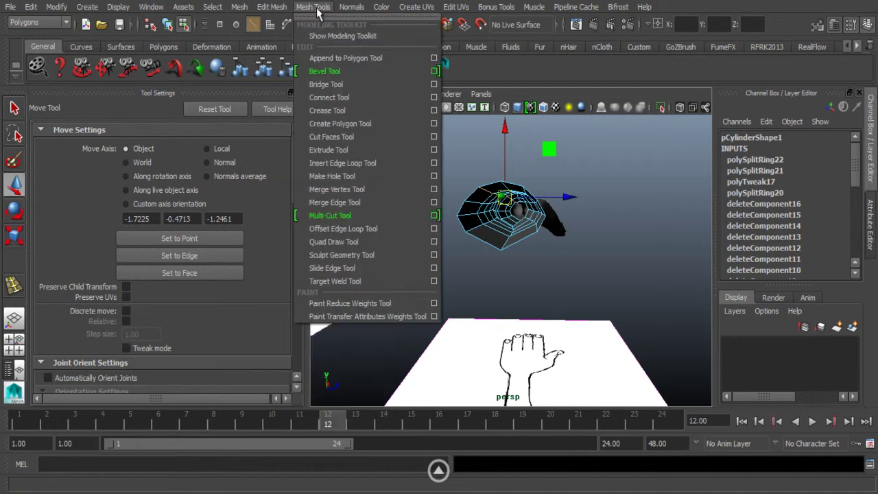
pyautogui.click(345, 175)
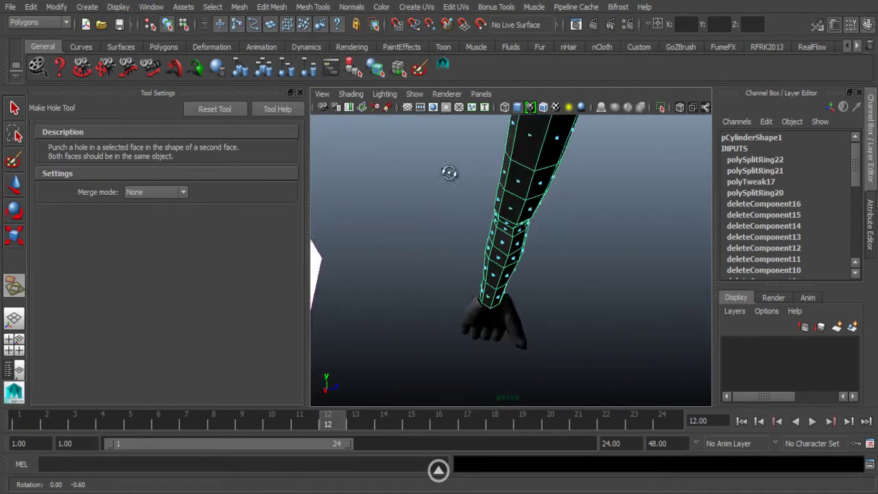
pyautogui.hotkey('ctrl', 'z')
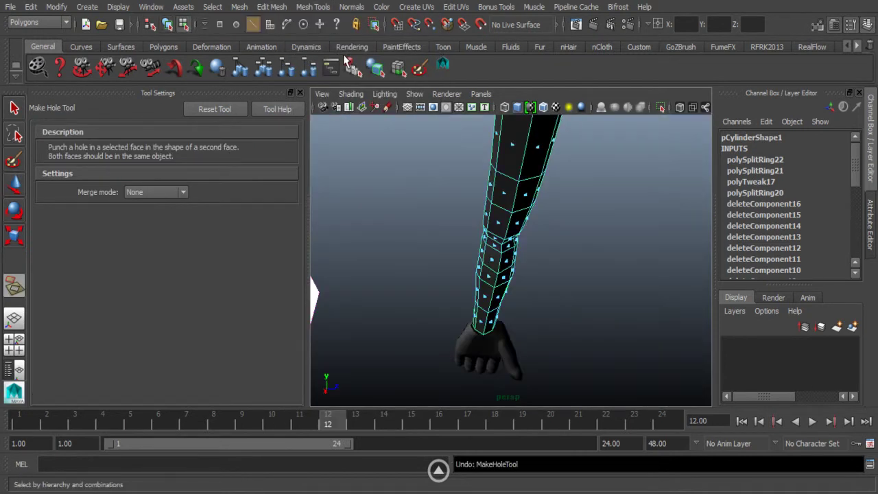
pyautogui.moveTo(506, 198); pyautogui.dragTo(532, 146, button='right')
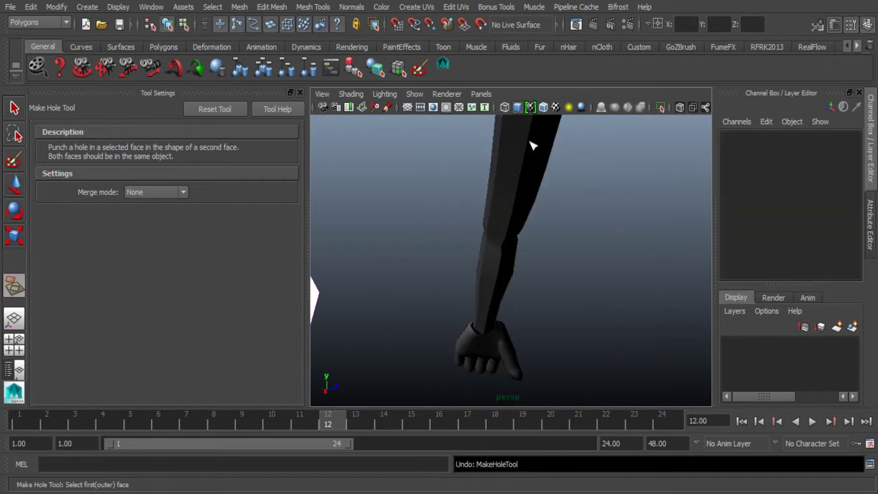
pyautogui.click(496, 218)
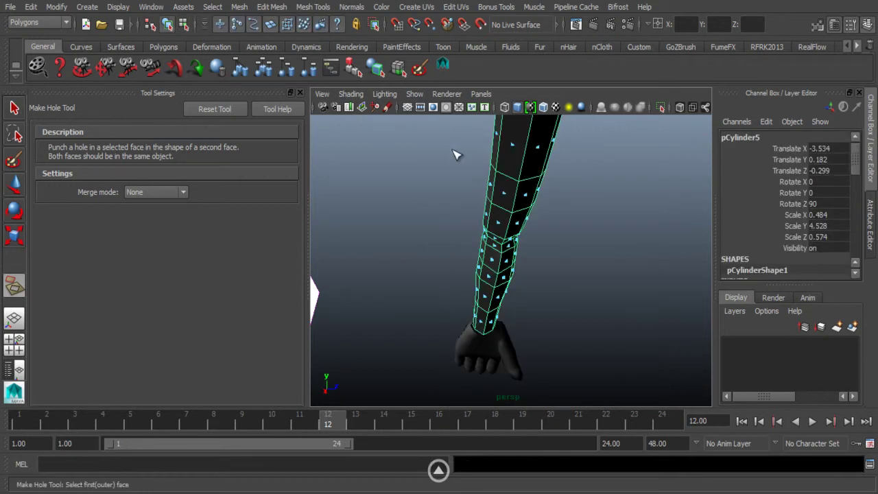
pyautogui.click(416, 151)
pyautogui.click(15, 108)
# Step: Reselect the arm and insert two lengthwise edge loops along its lower faces, one on each side of the bottom ridge
pyautogui.keyDown('alt'); pyautogui.moveTo(339, 186); pyautogui.dragTo(402, 178); pyautogui.keyUp('alt')
pyautogui.click(496, 219)
pyautogui.click(446, 94)
pyautogui.click(475, 127)
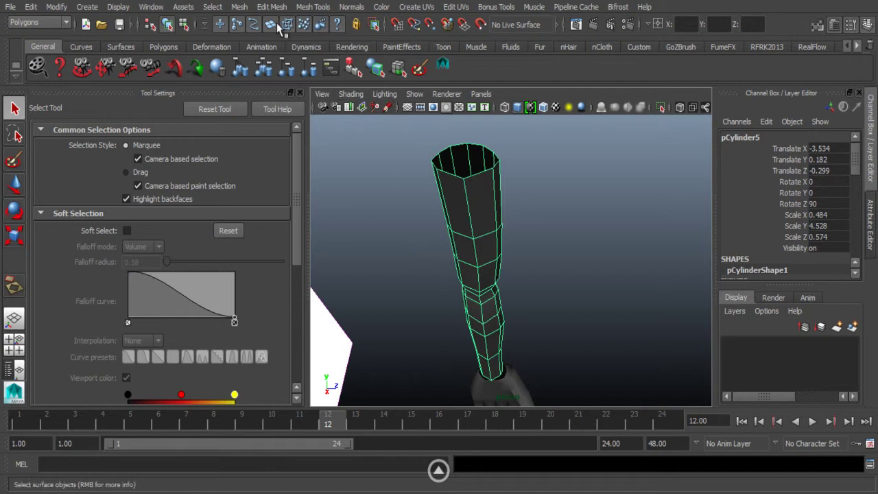
pyautogui.click(305, 8)
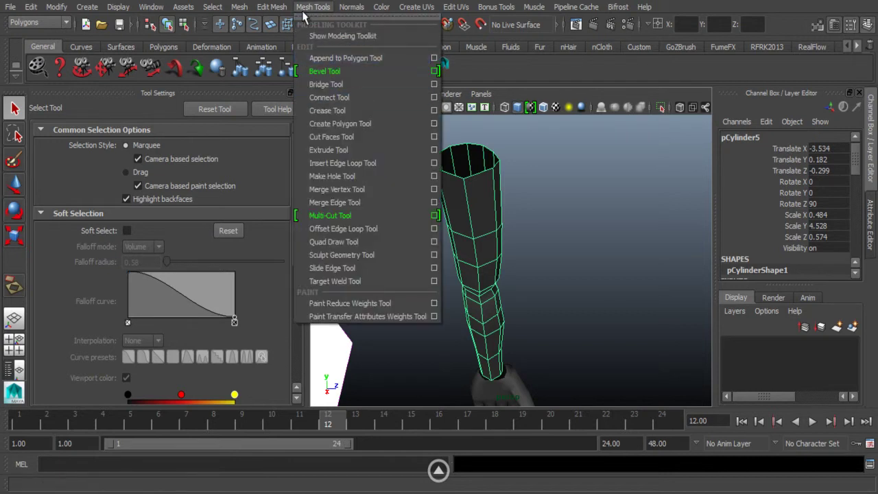
pyautogui.click(334, 165)
pyautogui.keyDown('alt'); pyautogui.moveTo(426, 199); pyautogui.dragTo(446, 244); pyautogui.keyUp('alt')
pyautogui.click(481, 232)
# Step: Move one of the new lower edge loops slightly outward in the wireframe side view to round the arm's underside
pyautogui.press('q')
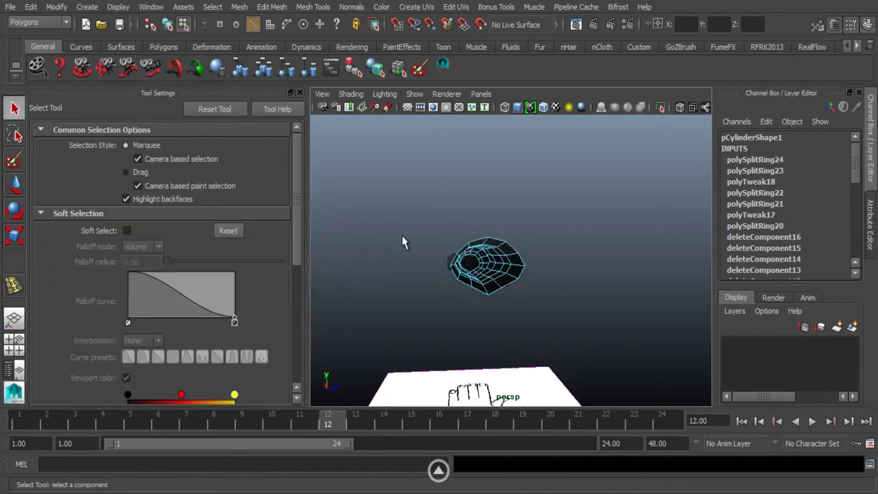
pyautogui.press('space')
pyautogui.press('space')
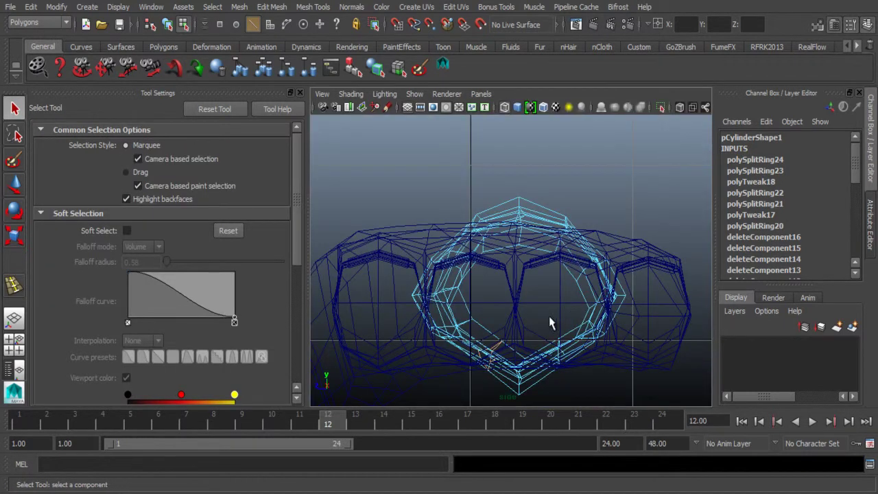
pyautogui.click(14, 184)
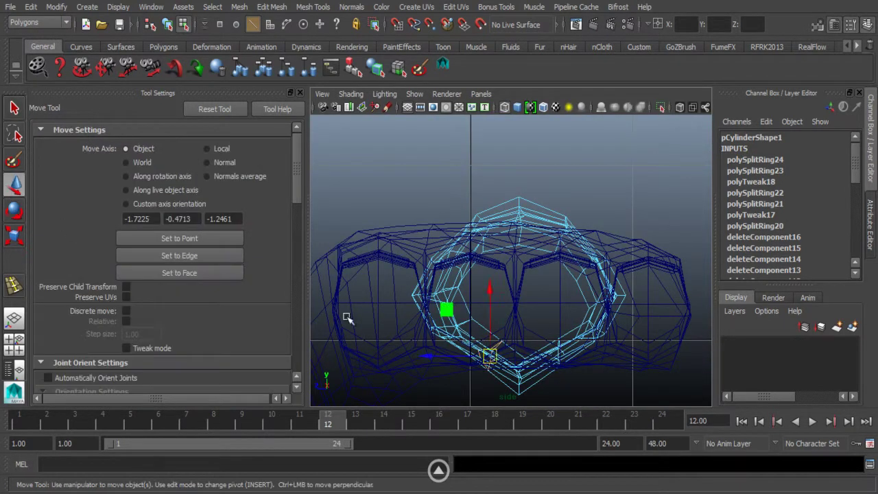
pyautogui.keyDown('alt'); pyautogui.moveTo(345, 318); pyautogui.dragTo(368, 281); pyautogui.keyUp('alt')
pyautogui.moveTo(463, 309)
pyautogui.mouseDown()
pyautogui.moveTo(470, 306)
pyautogui.moveTo(465, 314)
pyautogui.mouseUp()
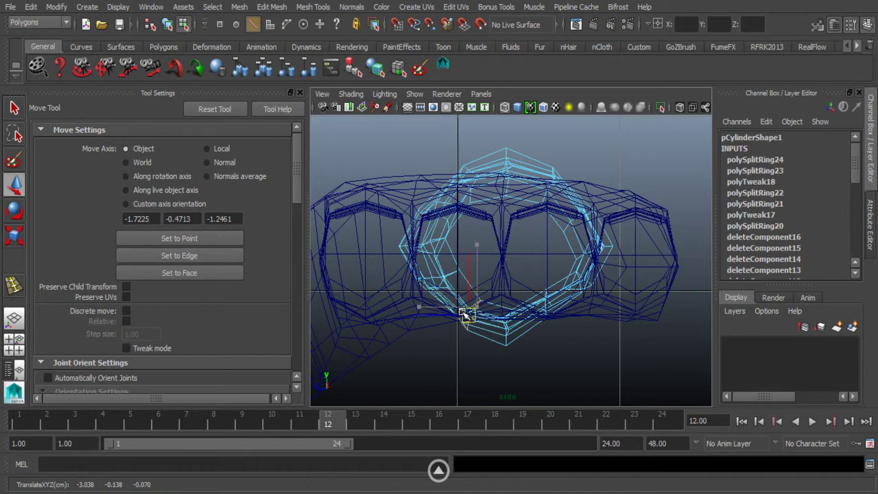
# Step: Select the opposite lower edge loop and move it outward to match, making the underside of the arm symmetrical
pyautogui.press('space')
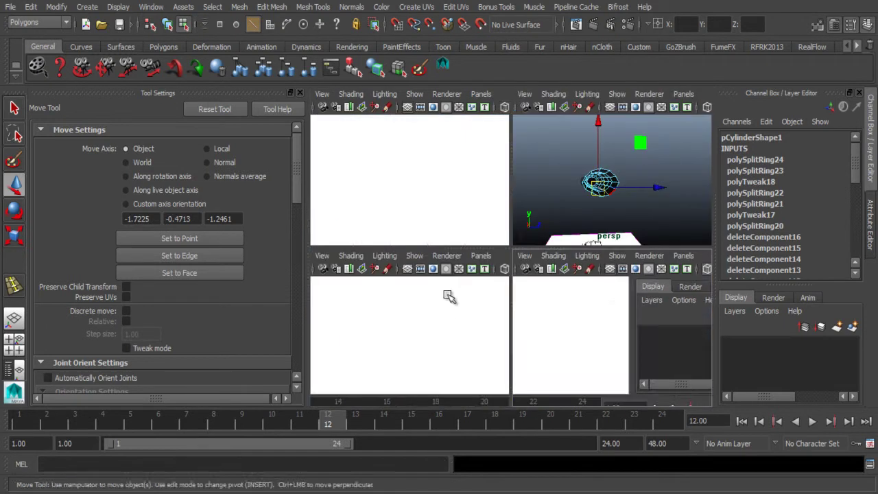
pyautogui.keyDown('alt'); pyautogui.moveTo(596, 181); pyautogui.dragTo(580, 170); pyautogui.keyUp('alt')
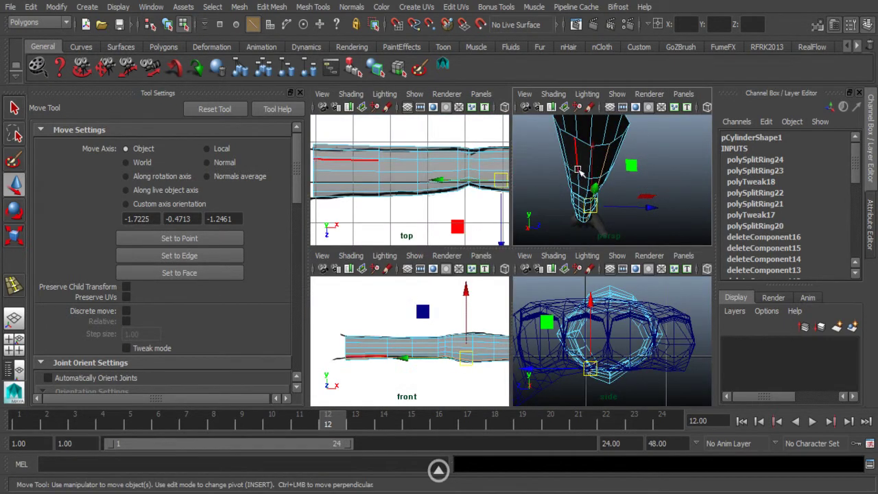
pyautogui.press('space')
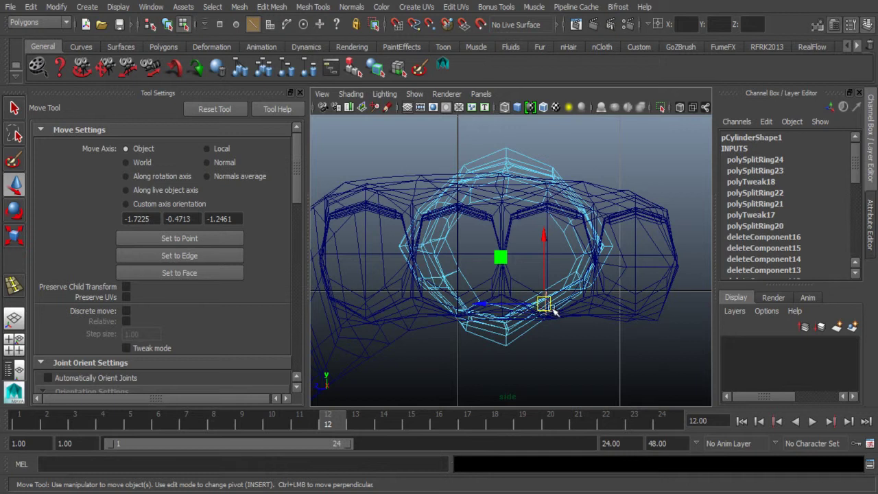
pyautogui.moveTo(552, 306); pyautogui.dragTo(562, 313)
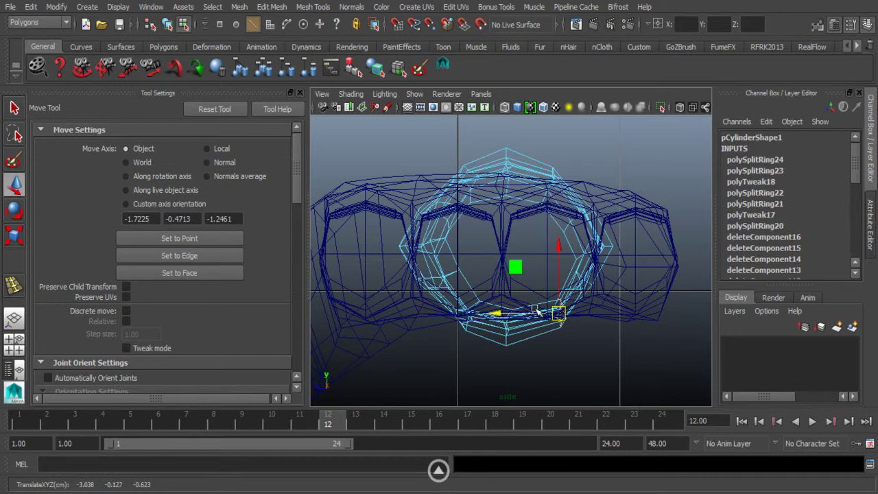
# Step: Lower the arm's top ridge edge loop slightly and raise the bottom ridge loop slightly to flatten both peaks of the cross-section
pyautogui.press('space')
pyautogui.press('space')
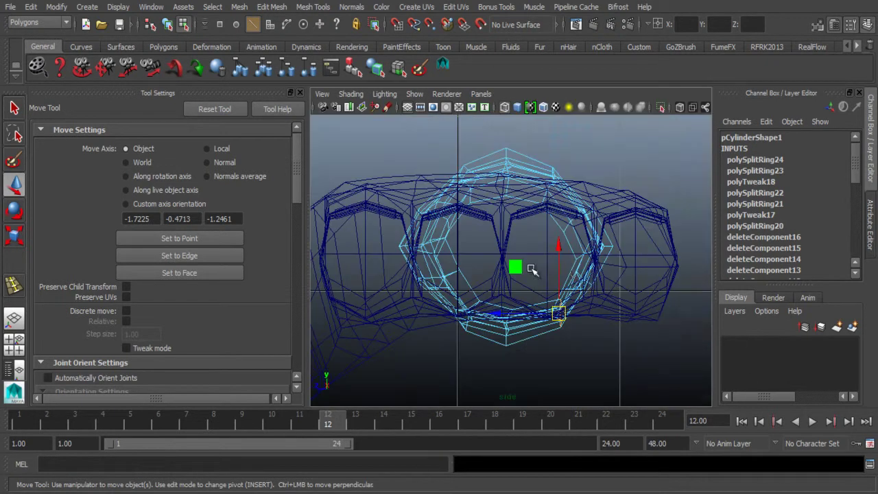
pyautogui.keyDown('alt'); pyautogui.moveTo(531, 268); pyautogui.dragTo(528, 277); pyautogui.keyUp('alt')
pyautogui.keyDown('alt'); pyautogui.moveTo(528, 277); pyautogui.dragTo(519, 322, button='middle'); pyautogui.keyUp('alt')
pyautogui.keyDown('alt'); pyautogui.moveTo(519, 322); pyautogui.dragTo(507, 245, button='right'); pyautogui.keyUp('alt')
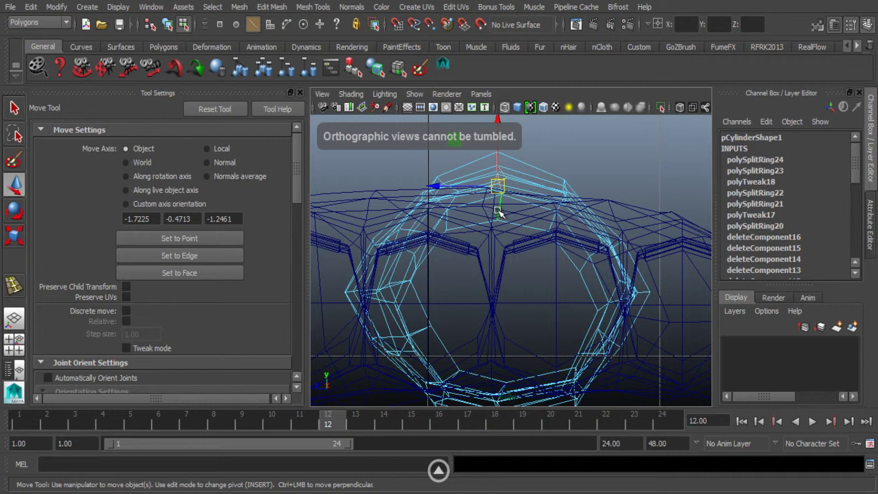
pyautogui.moveTo(498, 181); pyautogui.dragTo(498, 187)
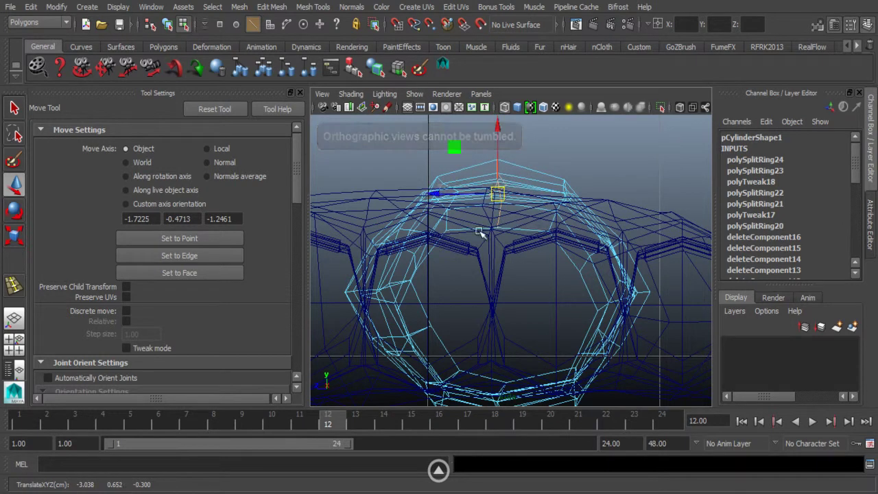
pyautogui.keyDown('alt'); pyautogui.moveTo(475, 376); pyautogui.dragTo(473, 277, button='middle'); pyautogui.keyUp('alt')
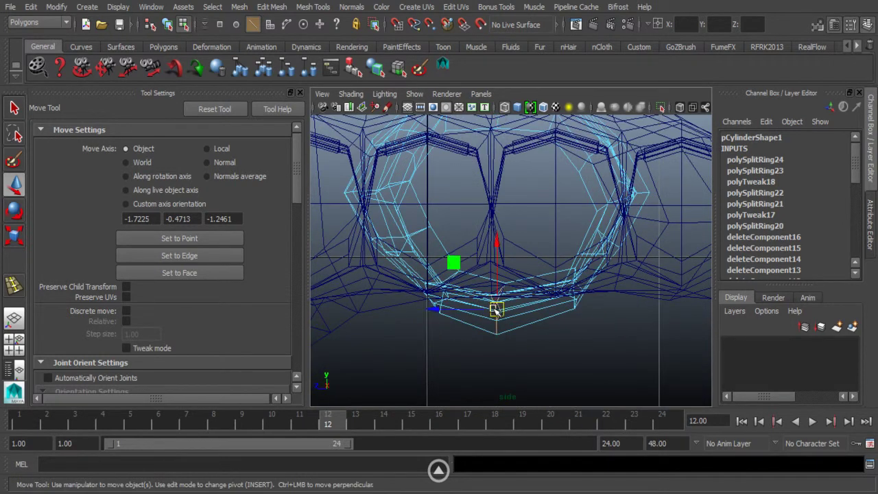
pyautogui.moveTo(495, 310); pyautogui.dragTo(495, 308)
# Step: Turn on the smooth mesh preview for the arm in the perspective view, return to object mode and reselect the arm
pyautogui.press('space')
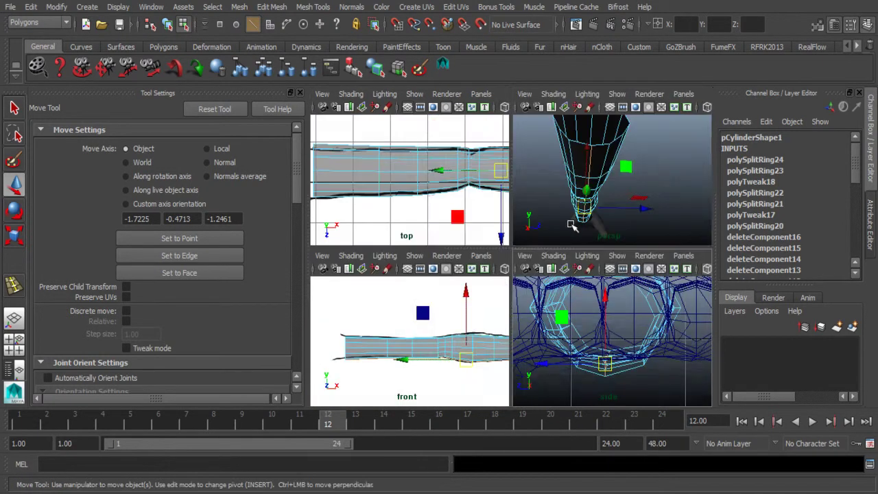
pyautogui.press('space')
pyautogui.keyDown('alt'); pyautogui.moveTo(542, 219); pyautogui.dragTo(455, 274); pyautogui.keyUp('alt')
pyautogui.keyDown('alt'); pyautogui.moveTo(455, 274); pyautogui.dragTo(458, 251, button='middle'); pyautogui.keyUp('alt')
pyautogui.press('3')
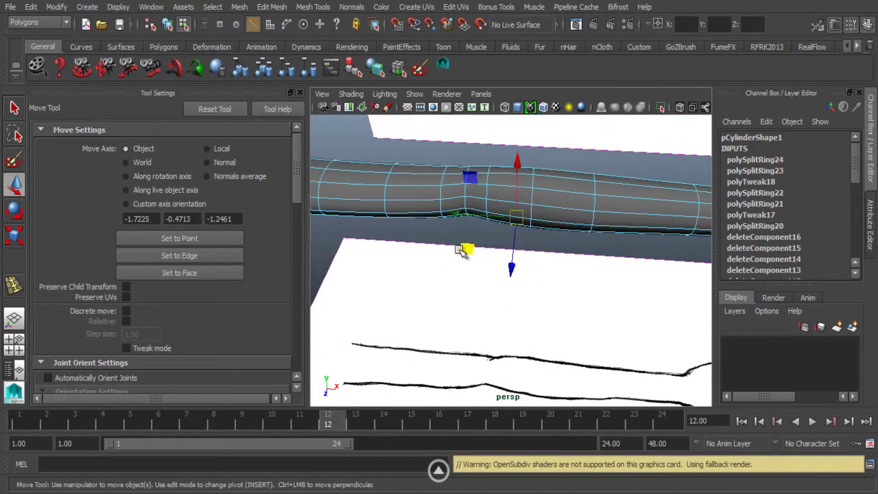
pyautogui.click(377, 226)
pyautogui.keyDown('alt'); pyautogui.moveTo(377, 226); pyautogui.dragTo(453, 268); pyautogui.keyUp('alt')
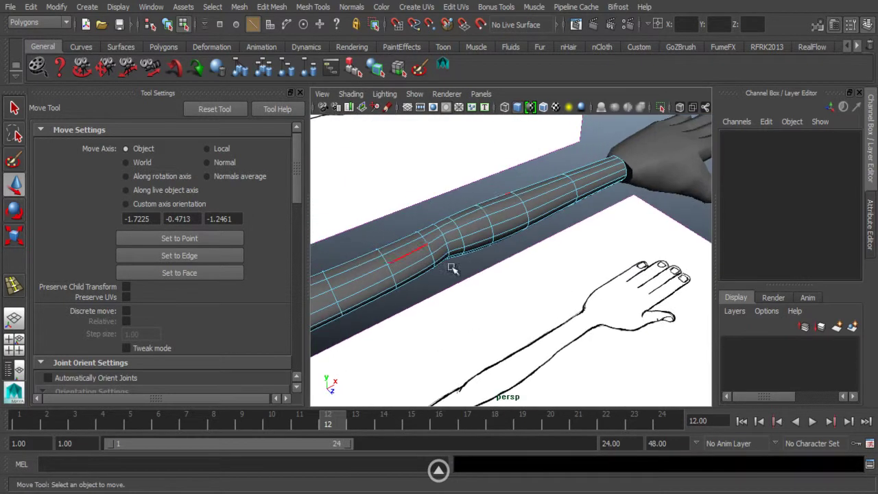
pyautogui.moveTo(475, 225); pyautogui.dragTo(519, 146, button='right')
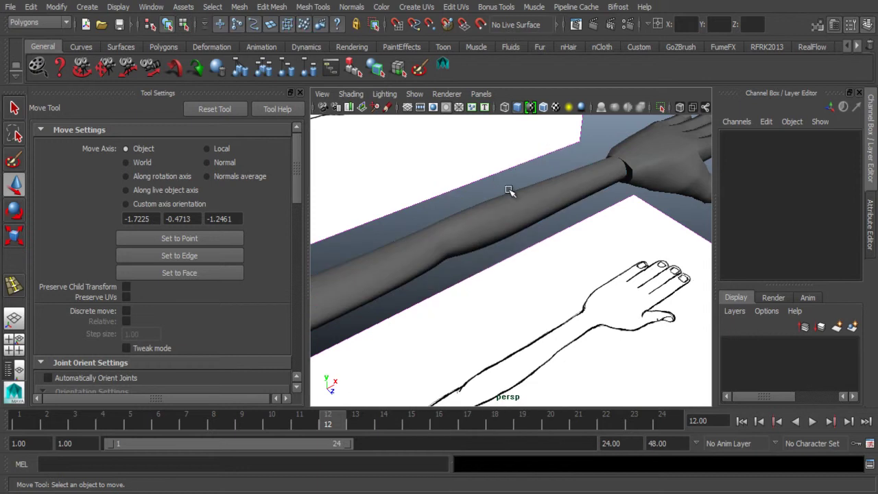
pyautogui.keyDown('alt'); pyautogui.moveTo(509, 190); pyautogui.dragTo(418, 241); pyautogui.keyUp('alt')
pyautogui.click(443, 225)
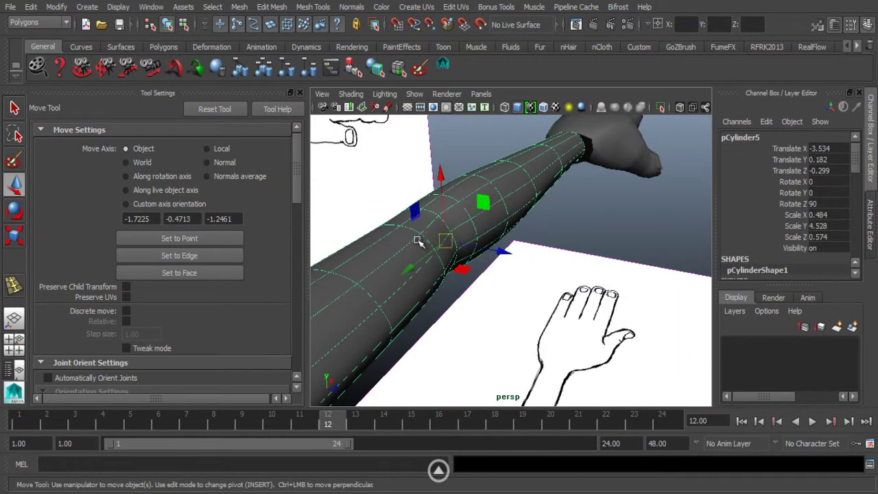
# Step: Switch the perspective view's renderer to Legacy High Quality Viewport and reselect the arm near the elbow
pyautogui.click(465, 96)
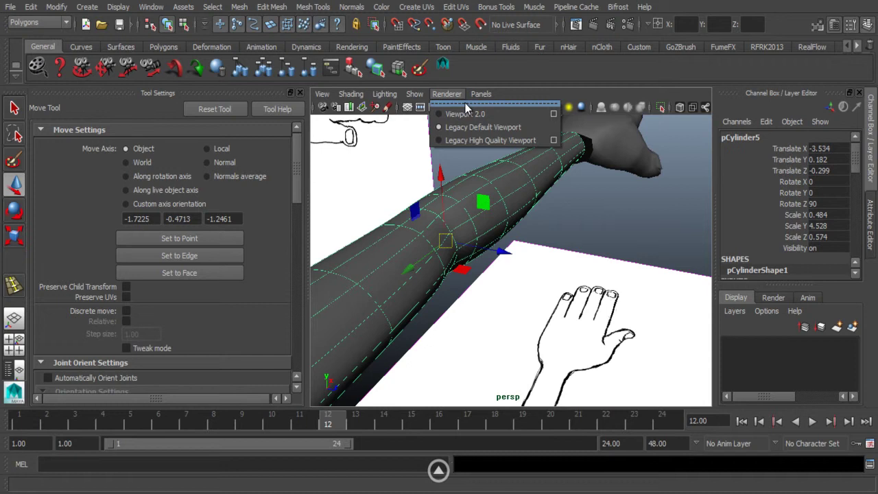
pyautogui.click(472, 138)
pyautogui.click(576, 227)
pyautogui.keyDown('alt'); pyautogui.moveTo(467, 214); pyautogui.dragTo(491, 266); pyautogui.keyUp('alt')
pyautogui.click(405, 245)
pyautogui.moveTo(404, 246)
pyautogui.keyDown('alt'); pyautogui.mouseDown(button='middle')
pyautogui.moveTo(392, 249)
pyautogui.moveTo(396, 235)
pyautogui.mouseUp(button='middle'); pyautogui.keyUp('alt')
# Step: Examine the edge flow around the elbow in edge mode, and return to object mode with the arm selected
pyautogui.rightClick(408, 249)
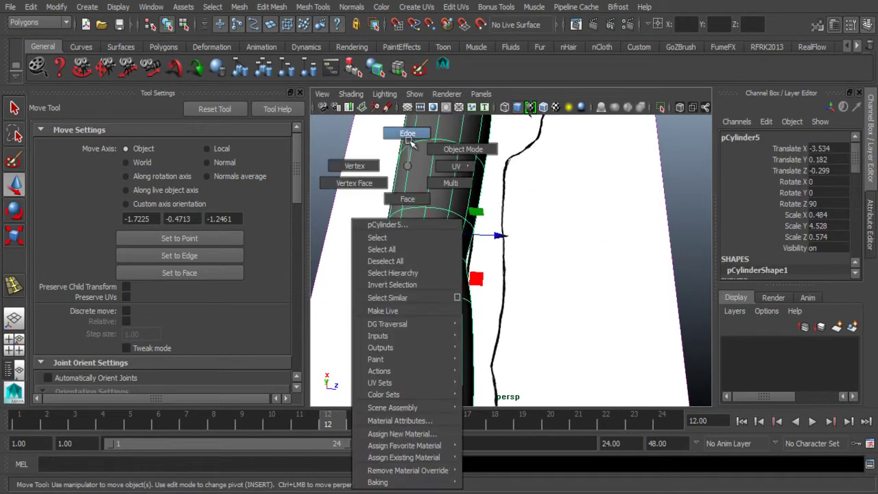
pyautogui.click(408, 134)
pyautogui.click(420, 255)
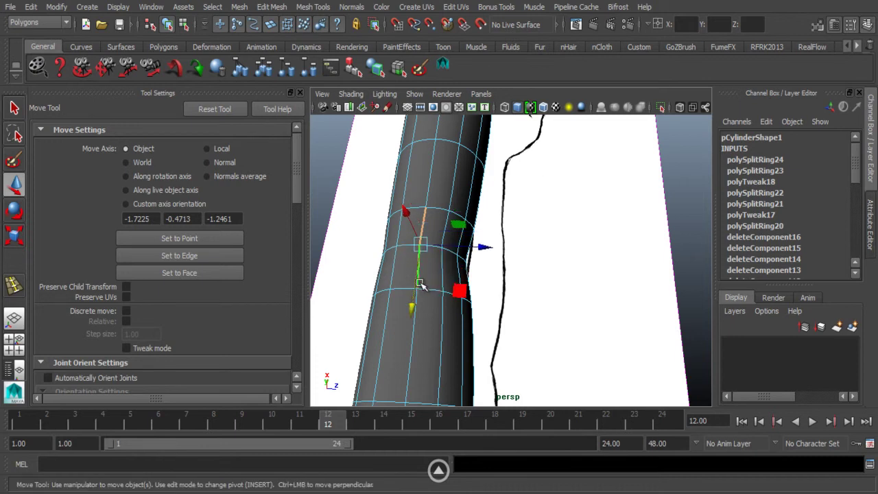
pyautogui.keyDown('alt'); pyautogui.moveTo(421, 250); pyautogui.dragTo(395, 247); pyautogui.keyUp('alt')
pyautogui.moveTo(443, 196); pyautogui.dragTo(522, 166)
pyautogui.click(391, 170)
pyautogui.moveTo(522, 166); pyautogui.dragTo(569, 123, button='right')
pyautogui.click(579, 187)
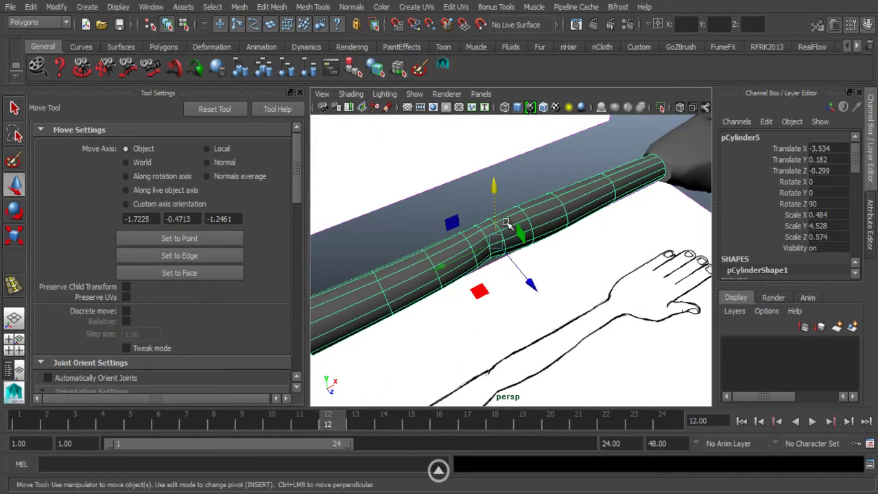
# Step: Select the block of four faces at the back of the elbow and extrude them
pyautogui.keyDown('alt'); pyautogui.moveTo(505, 223); pyautogui.dragTo(501, 318); pyautogui.keyUp('alt')
pyautogui.keyDown('alt'); pyautogui.moveTo(501, 318); pyautogui.dragTo(484, 279, button='right'); pyautogui.keyUp('alt')
pyautogui.moveTo(479, 165); pyautogui.dragTo(475, 211, button='right')
pyautogui.click(484, 262)
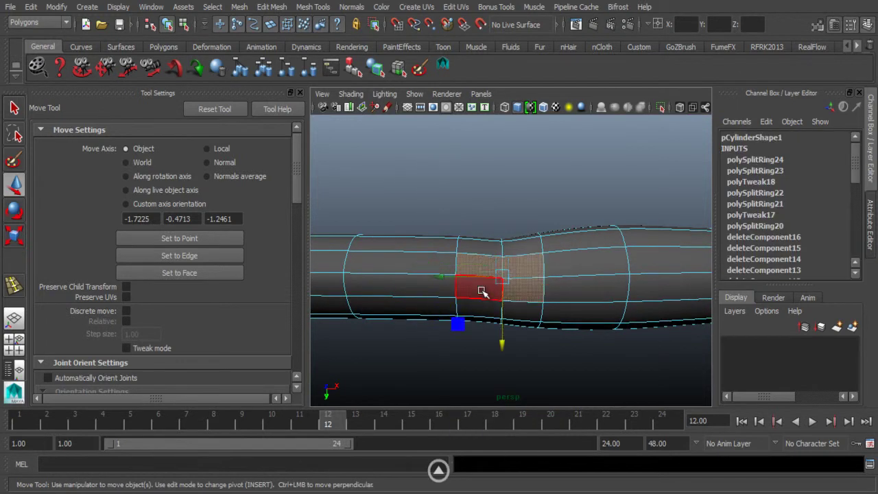
pyautogui.click(313, 7)
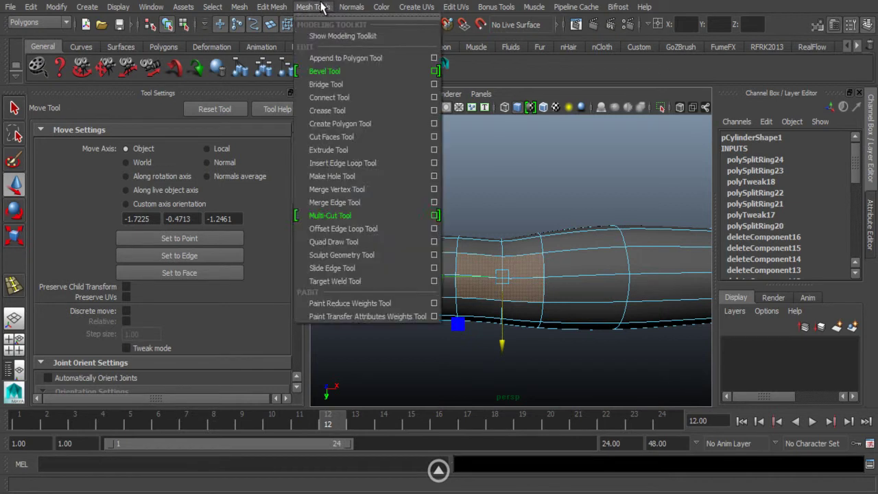
pyautogui.moveTo(288, 5)
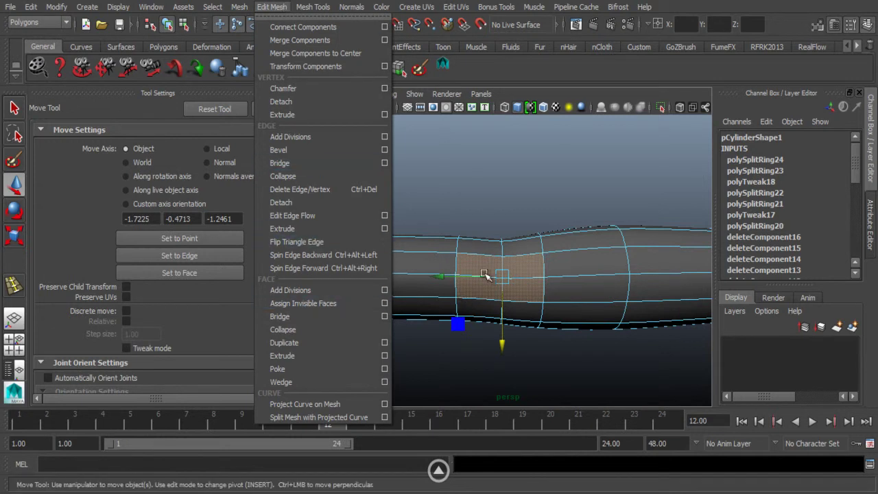
pyautogui.click(279, 355)
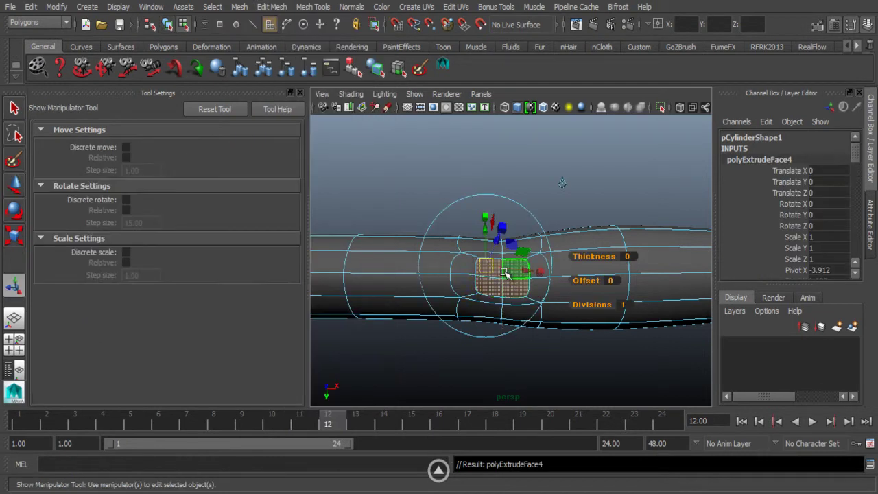
# Step: Turn off the smooth preview and scale the extruded elbow faces inward to form a smaller inset patch
pyautogui.press('1')
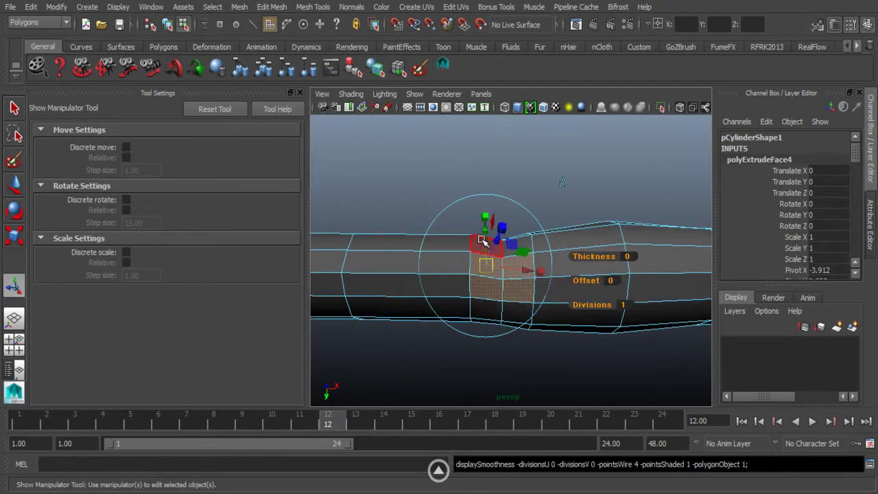
pyautogui.moveTo(484, 225); pyautogui.dragTo(485, 255)
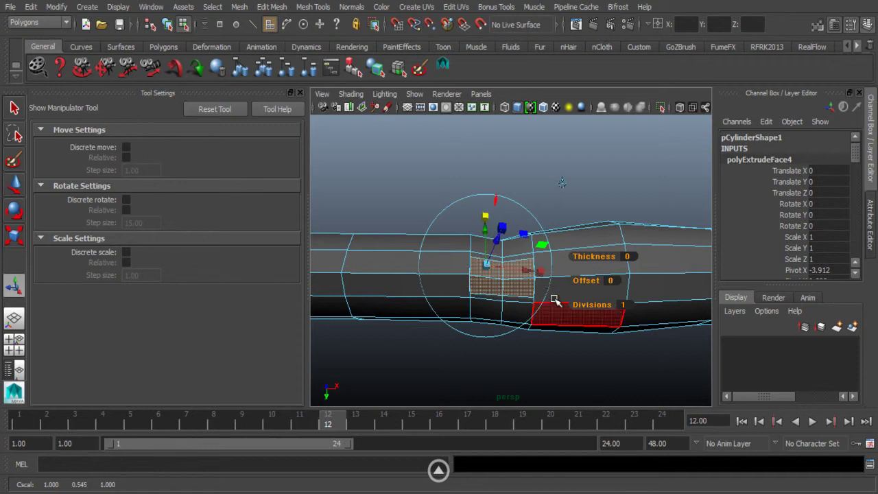
pyautogui.moveTo(541, 273); pyautogui.dragTo(509, 289)
pyautogui.moveTo(484, 219); pyautogui.dragTo(484, 232)
# Step: Move the inset elbow faces outward from the arm to form the bony elbow bump, and clear the selection
pyautogui.moveTo(427, 208)
pyautogui.keyDown('alt'); pyautogui.mouseDown()
pyautogui.moveTo(417, 166)
pyautogui.moveTo(426, 235)
pyautogui.moveTo(427, 223)
pyautogui.mouseUp(); pyautogui.keyUp('alt')
pyautogui.press('w')
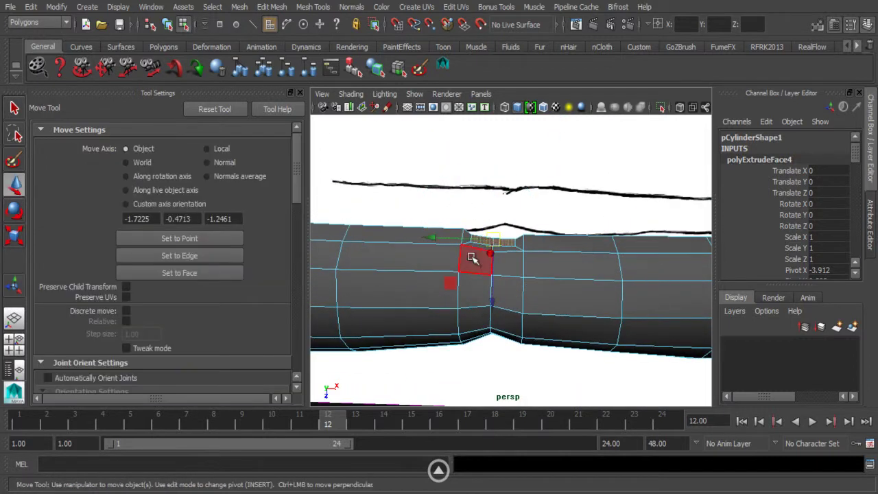
pyautogui.moveTo(492, 313); pyautogui.dragTo(489, 300)
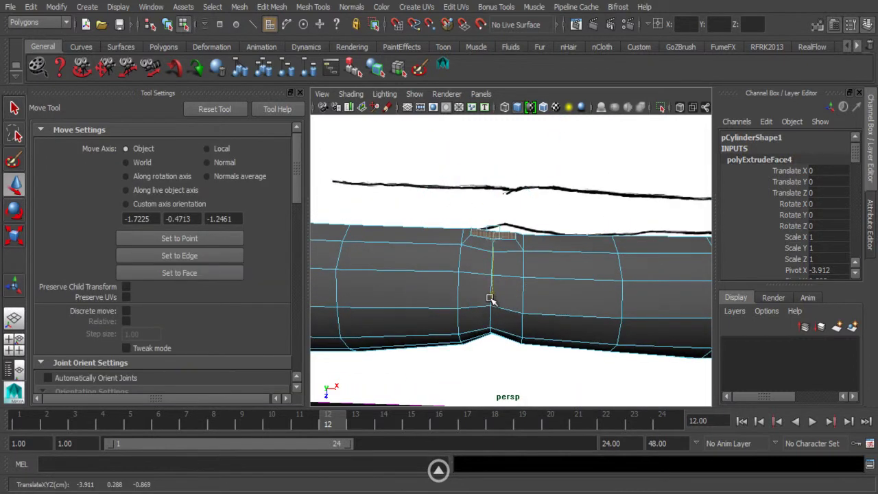
pyautogui.click(409, 210)
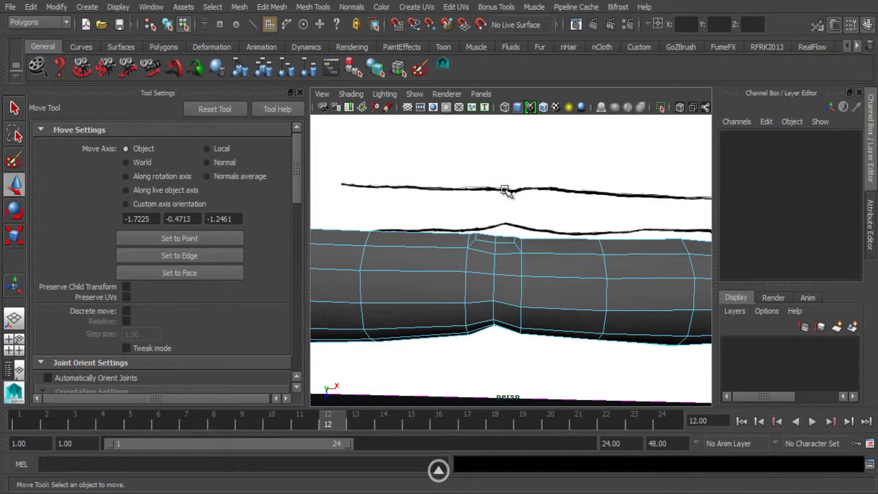
# Step: In vertex mode, pull the two upper-arm-side corner vertices of the elbow inset inward to start rounding the patch
pyautogui.keyDown('alt'); pyautogui.moveTo(465, 270); pyautogui.dragTo(463, 314); pyautogui.keyUp('alt')
pyautogui.keyDown('alt'); pyautogui.moveTo(463, 313); pyautogui.dragTo(476, 343, button='right'); pyautogui.keyUp('alt')
pyautogui.keyDown('alt'); pyautogui.moveTo(476, 343); pyautogui.dragTo(479, 302); pyautogui.keyUp('alt')
pyautogui.moveTo(479, 302); pyautogui.dragTo(439, 178, button='right')
pyautogui.keyDown('alt'); pyautogui.moveTo(439, 304); pyautogui.dragTo(486, 329, button='middle'); pyautogui.keyUp('alt')
pyautogui.click(435, 329)
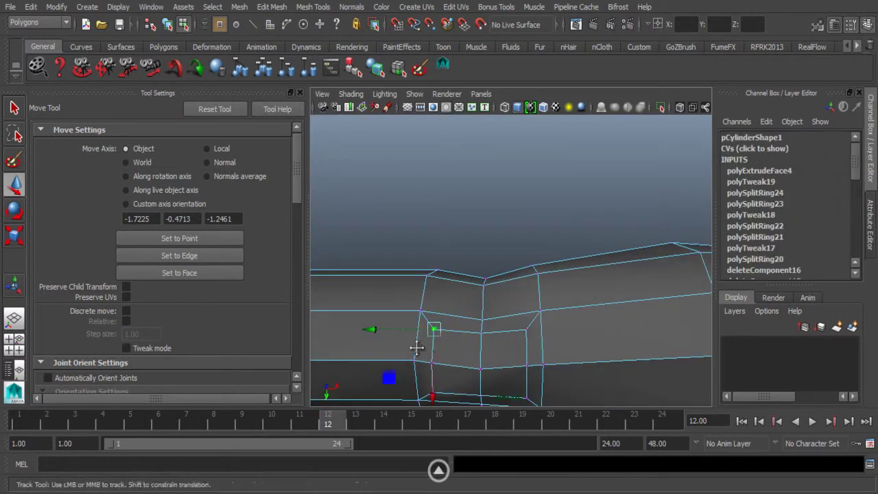
pyautogui.keyDown('alt'); pyautogui.moveTo(416, 348); pyautogui.dragTo(432, 328, button='middle'); pyautogui.keyUp('alt')
pyautogui.click(448, 367)
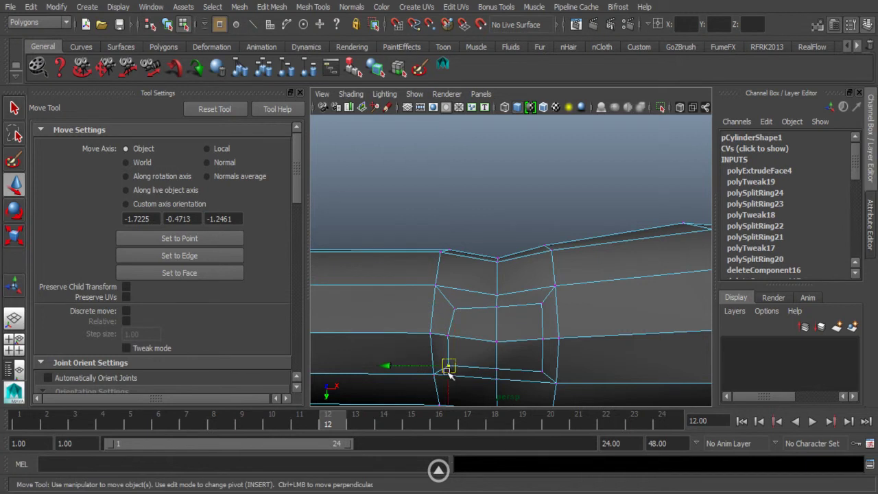
pyautogui.moveTo(447, 370); pyautogui.dragTo(457, 359)
# Step: Pull the two forearm-side corner vertices of the elbow inset inward to complete its rounded outline
pyautogui.click(540, 305)
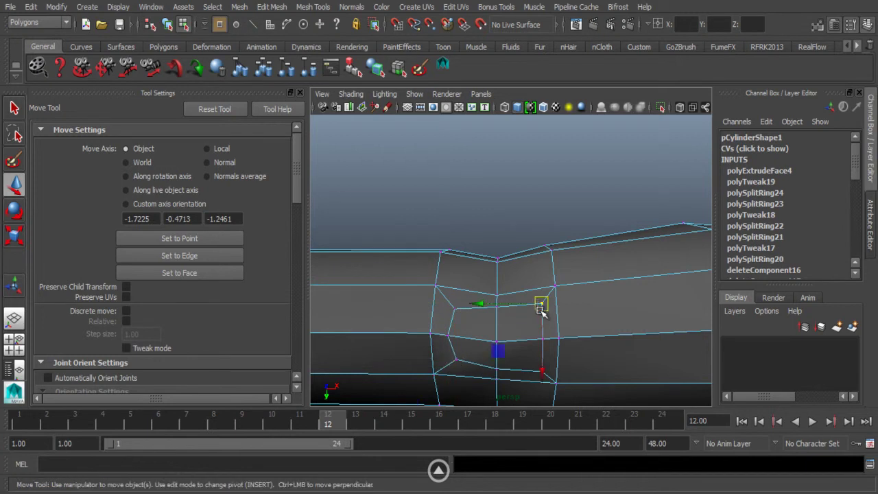
pyautogui.moveTo(541, 305); pyautogui.dragTo(533, 311)
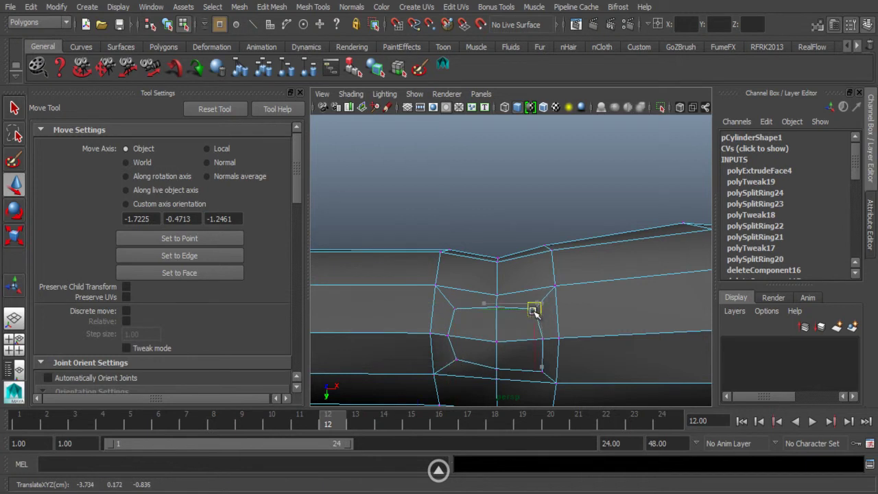
pyautogui.click(541, 365)
pyautogui.moveTo(541, 366); pyautogui.dragTo(415, 296)
pyautogui.keyDown('alt'); pyautogui.moveTo(475, 345); pyautogui.dragTo(432, 313, button='right'); pyautogui.keyUp('alt')
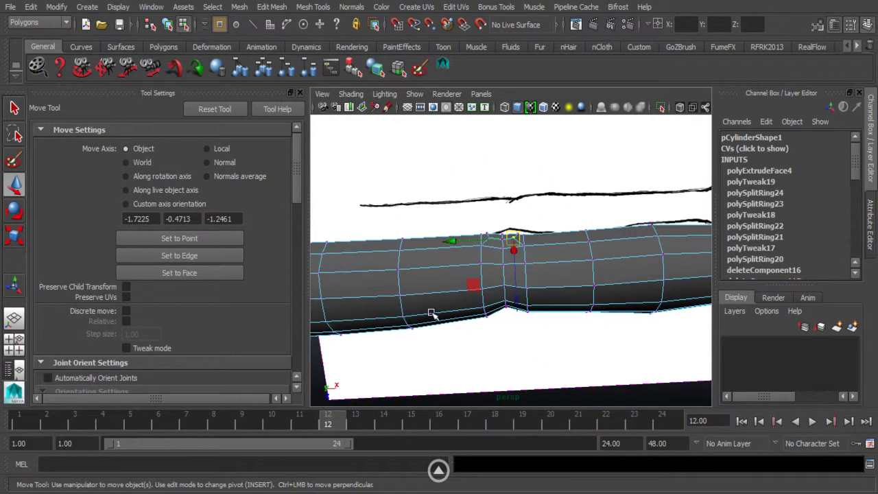
# Step: Insert one edge loop on the upper-arm side and one on the forearm side of the elbow loops
pyautogui.keyDown('alt'); pyautogui.moveTo(432, 314); pyautogui.dragTo(449, 264); pyautogui.keyUp('alt')
pyautogui.keyDown('alt'); pyautogui.moveTo(469, 370); pyautogui.dragTo(384, 311, button='right'); pyautogui.keyUp('alt')
pyautogui.keyDown('alt'); pyautogui.moveTo(384, 311); pyautogui.dragTo(404, 329); pyautogui.keyUp('alt')
pyautogui.keyDown('alt'); pyautogui.moveTo(403, 329); pyautogui.dragTo(456, 327, button='right'); pyautogui.keyUp('alt')
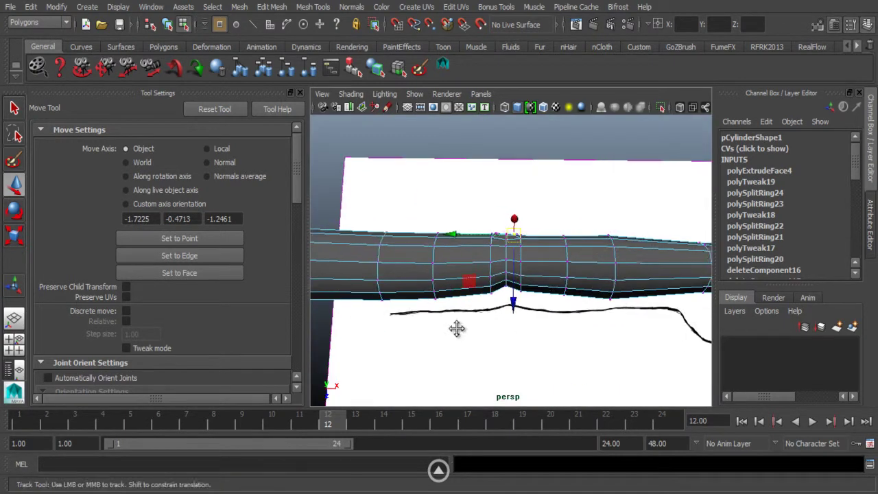
pyautogui.click(278, 8)
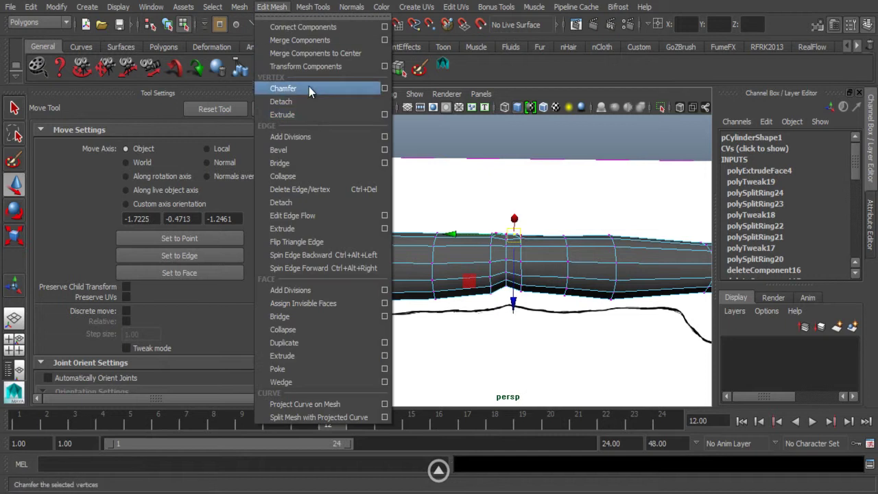
pyautogui.moveTo(313, 8)
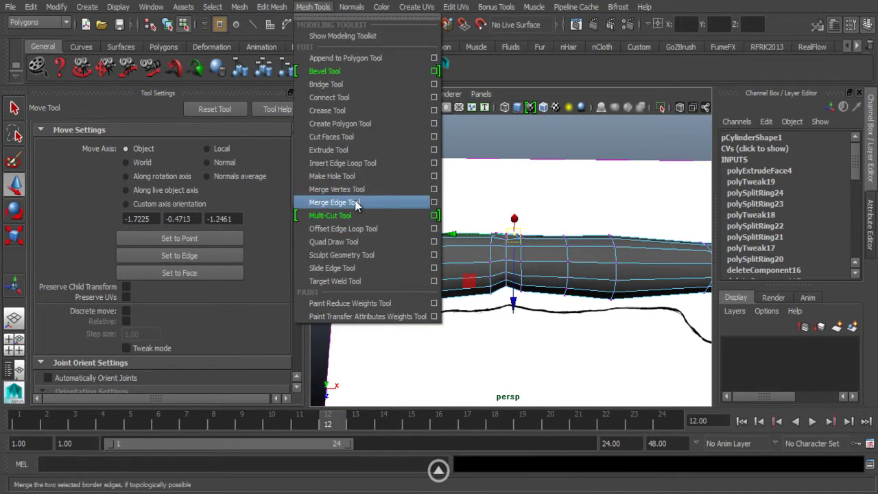
pyautogui.click(342, 163)
pyautogui.moveTo(475, 279); pyautogui.dragTo(547, 259)
# Step: Insert an edge loop around the mid-forearm, halfway between the widest forearm loop and the next loop toward the wrist
pyautogui.keyDown('alt'); pyautogui.moveTo(547, 259); pyautogui.dragTo(446, 283); pyautogui.keyUp('alt')
pyautogui.keyDown('alt'); pyautogui.moveTo(446, 283); pyautogui.dragTo(423, 281, button='middle'); pyautogui.keyUp('alt')
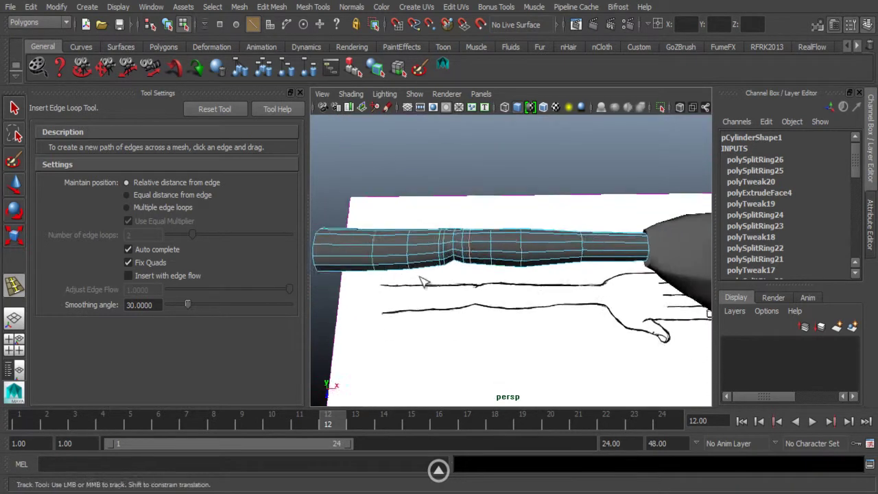
pyautogui.keyDown('alt'); pyautogui.moveTo(423, 281); pyautogui.dragTo(518, 242); pyautogui.keyUp('alt')
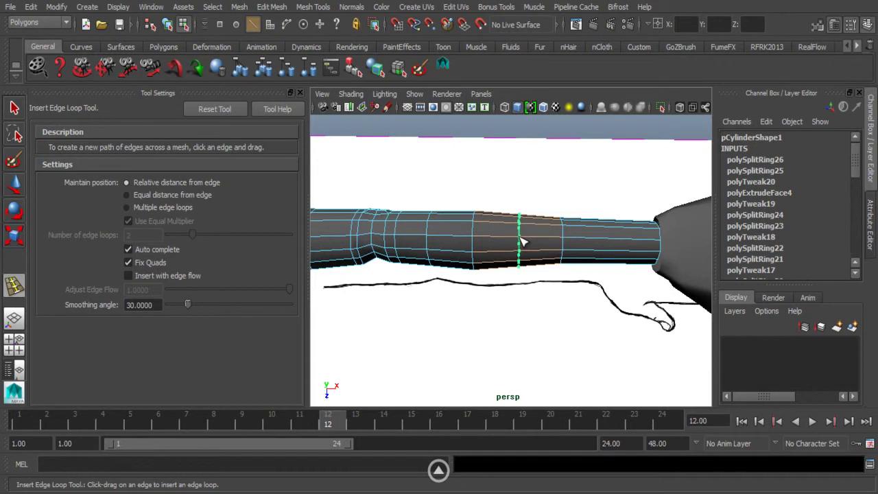
pyautogui.click(521, 241)
pyautogui.press('w')
pyautogui.press('r')
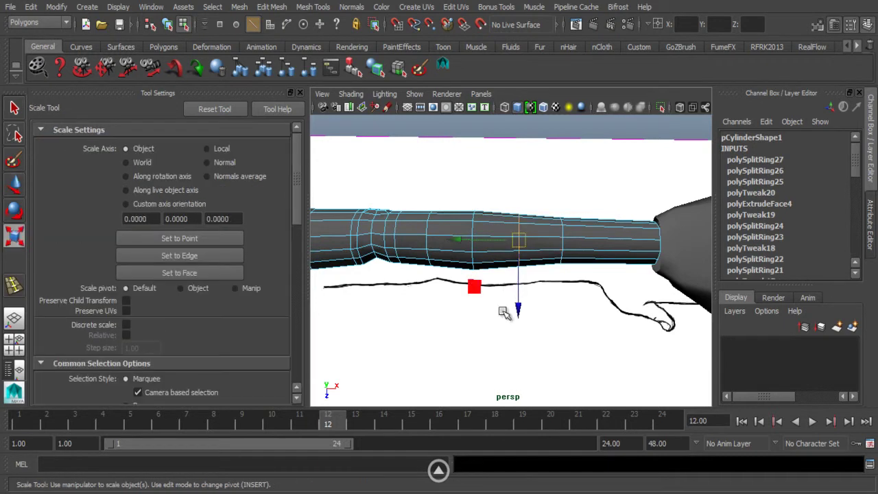
# Step: Scale the new mid-forearm loop slightly wider in depth and nudge it to smooth the forearm contour
pyautogui.keyDown('alt'); pyautogui.moveTo(467, 219); pyautogui.dragTo(466, 229); pyautogui.keyUp('alt')
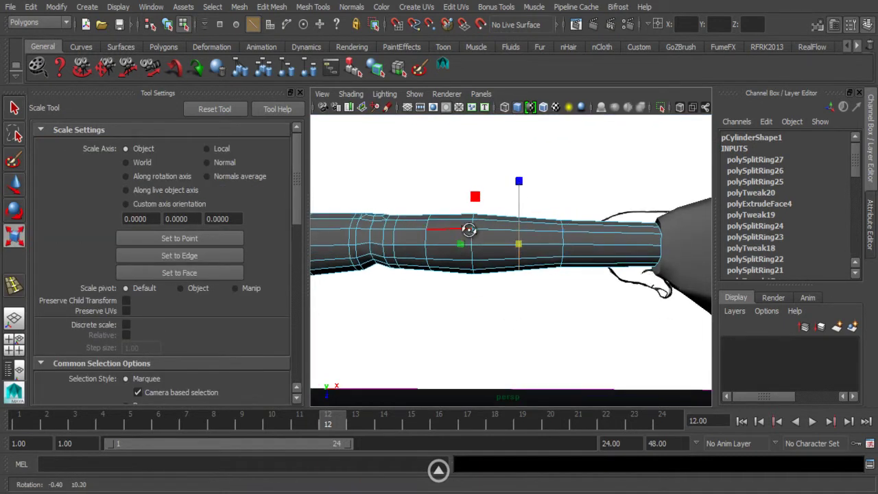
pyautogui.moveTo(520, 180); pyautogui.dragTo(518, 177)
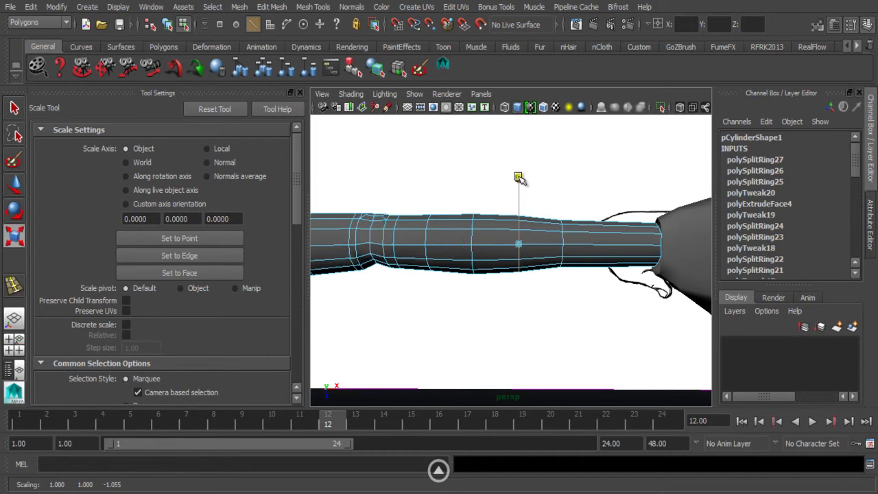
pyautogui.press('w')
pyautogui.moveTo(518, 302)
pyautogui.mouseDown()
pyautogui.moveTo(517, 312)
pyautogui.moveTo(512, 293)
pyautogui.moveTo(518, 310)
pyautogui.mouseUp()
pyautogui.press('r')
pyautogui.press('w')
pyautogui.press('r')
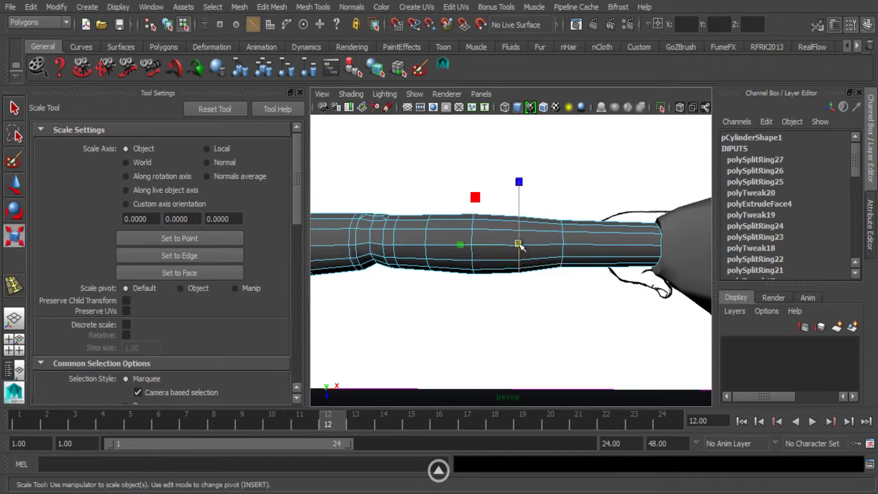
pyautogui.moveTo(519, 184); pyautogui.dragTo(558, 179)
# Step: Slide the next forearm loop closer to the wrist and adjust its depth scale to keep an even taper
pyautogui.doubleClick(561, 237)
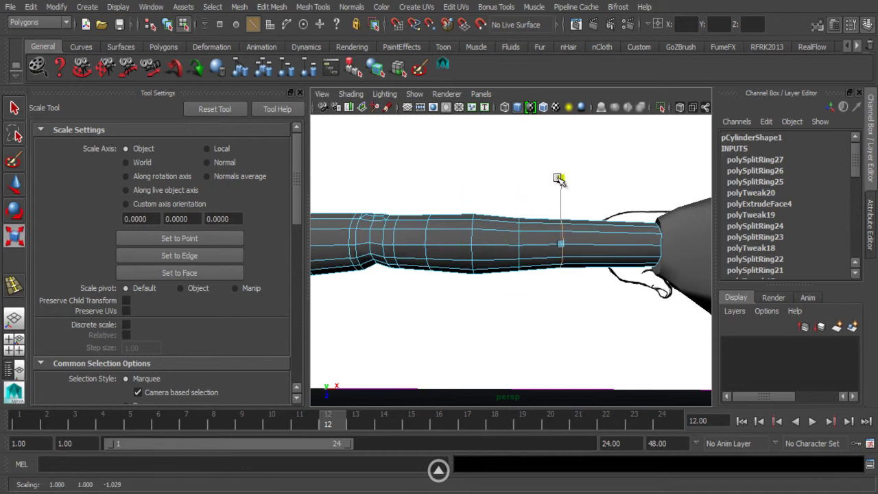
pyautogui.press('w')
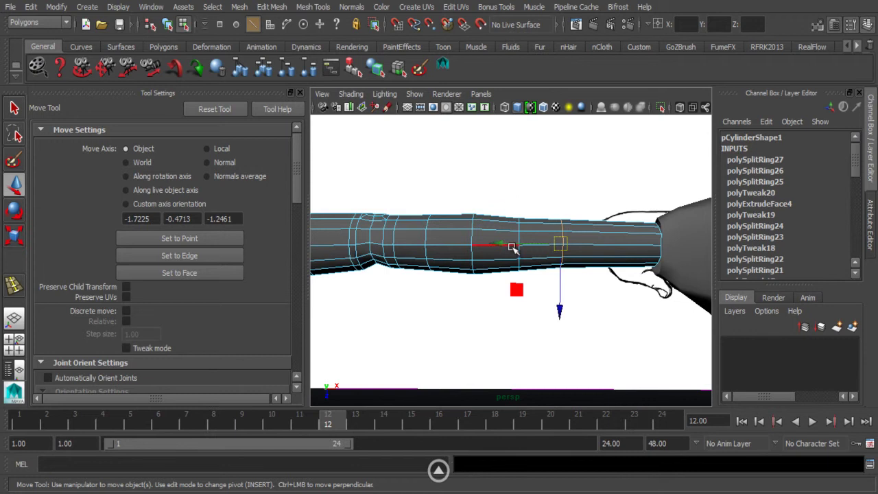
pyautogui.moveTo(511, 246); pyautogui.dragTo(529, 246)
pyautogui.press('r')
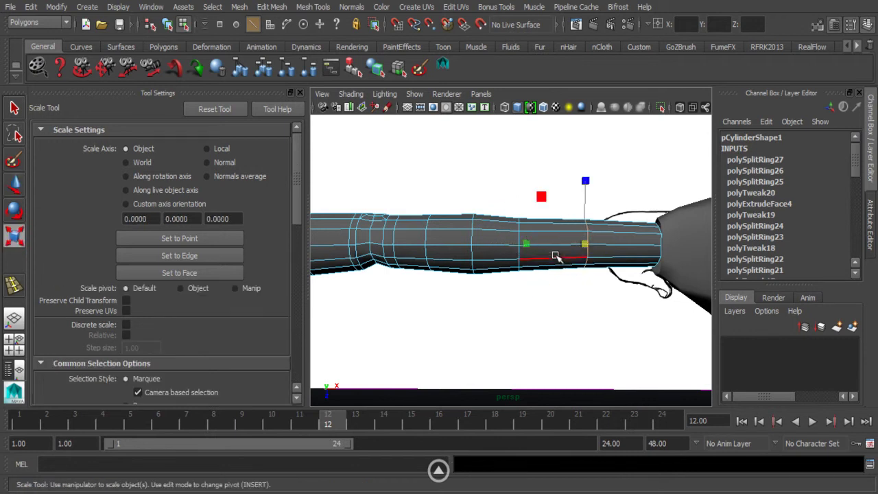
pyautogui.moveTo(584, 181); pyautogui.dragTo(583, 185)
# Step: Slide the mid-forearm loop slightly toward the wrist and fine-tune its depth scale and position
pyautogui.doubleClick(520, 237)
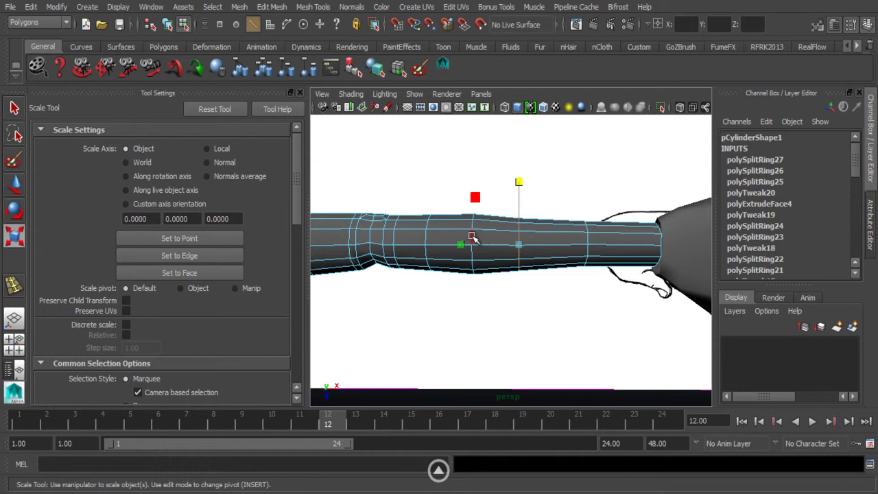
pyautogui.press('w')
pyautogui.moveTo(464, 243); pyautogui.dragTo(470, 243)
pyautogui.press('r')
pyautogui.moveTo(521, 190); pyautogui.dragTo(522, 182)
pyautogui.press('w')
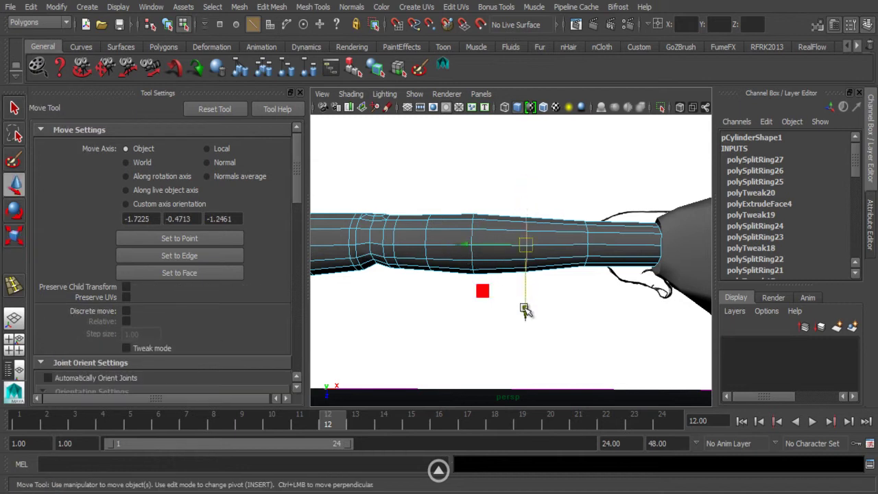
pyautogui.moveTo(525, 310); pyautogui.dragTo(526, 308)
# Step: In the front view, scale the mid-forearm loop's height and shift it vertically to match the reference outline
pyautogui.keyDown('alt'); pyautogui.moveTo(478, 190); pyautogui.dragTo(476, 137); pyautogui.keyUp('alt')
pyautogui.keyDown('alt'); pyautogui.moveTo(483, 180); pyautogui.dragTo(484, 183, button='middle'); pyautogui.keyUp('alt')
pyautogui.moveTo(485, 185)
pyautogui.keyDown('alt'); pyautogui.mouseDown()
pyautogui.moveTo(489, 169)
pyautogui.moveTo(494, 200)
pyautogui.moveTo(533, 226)
pyautogui.mouseUp(); pyautogui.keyUp('alt')
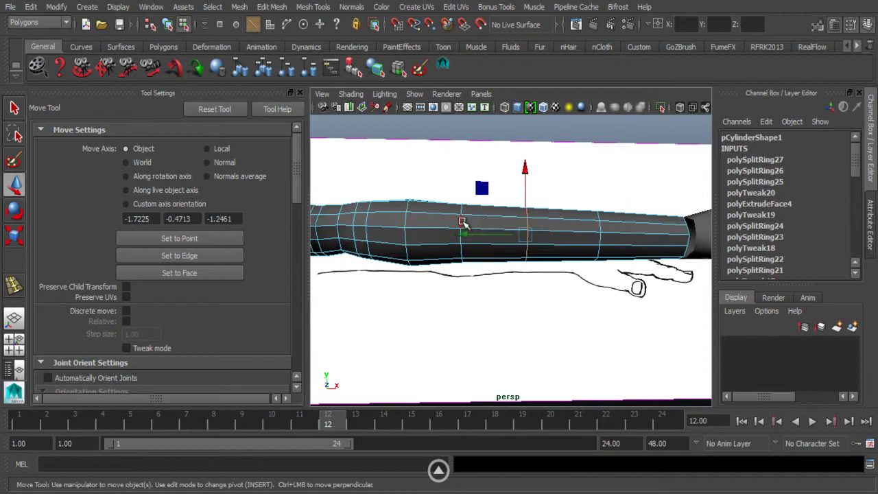
pyautogui.keyDown('alt'); pyautogui.moveTo(464, 221); pyautogui.dragTo(455, 245); pyautogui.keyUp('alt')
pyautogui.press('space')
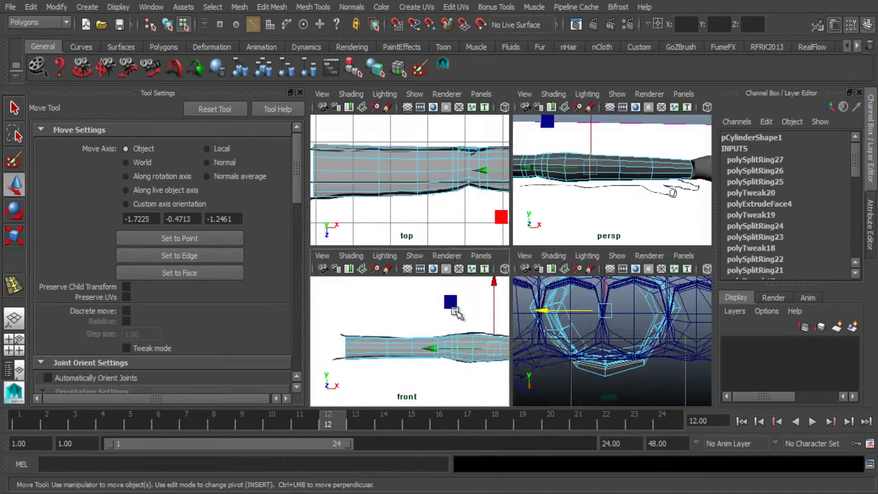
pyautogui.press('space')
pyautogui.keyDown('alt'); pyautogui.moveTo(453, 309); pyautogui.dragTo(338, 302, button='middle'); pyautogui.keyUp('alt')
pyautogui.keyDown('alt'); pyautogui.moveTo(493, 322); pyautogui.dragTo(548, 327, button='right'); pyautogui.keyUp('alt')
pyautogui.press('e')
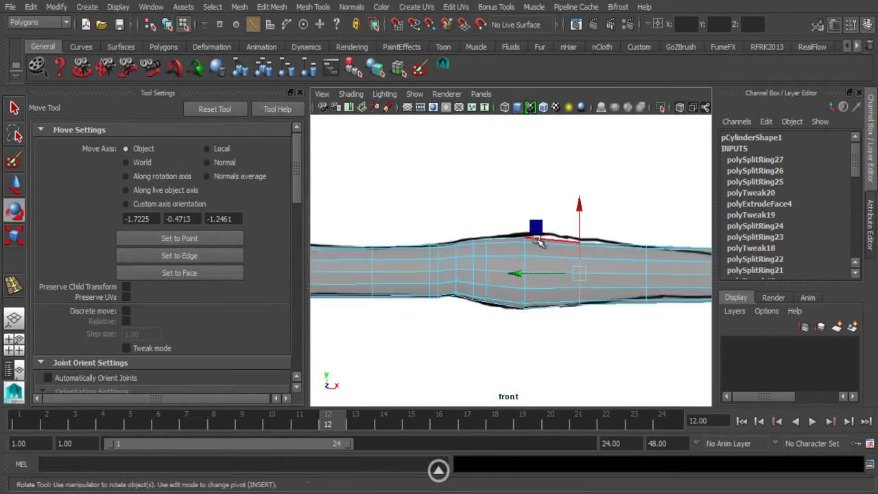
pyautogui.press('r')
pyautogui.moveTo(574, 210); pyautogui.dragTo(572, 204)
pyautogui.press('w')
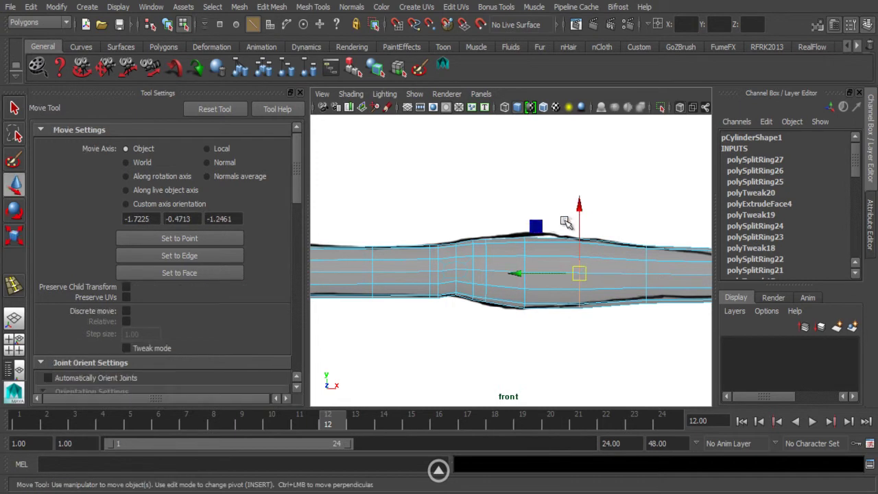
pyautogui.click(575, 206)
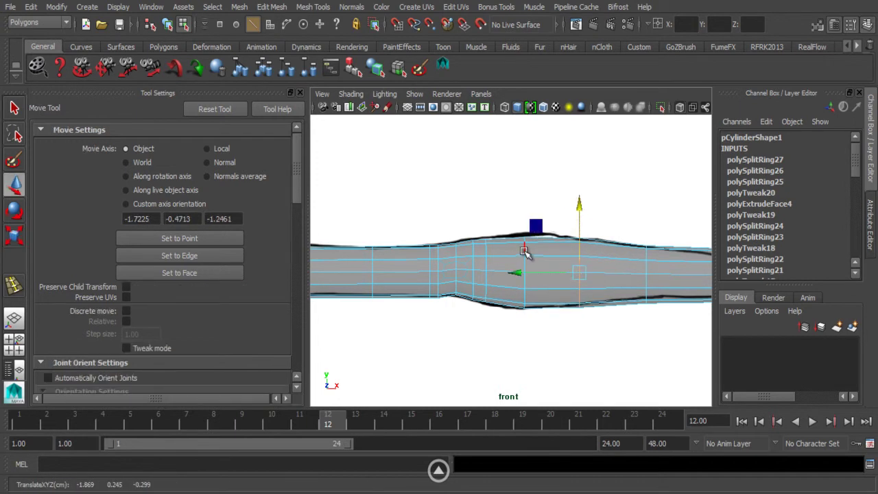
# Step: Move the widest forearm loop vertically and scale its height by about 1.02 to meet the reference outline
pyautogui.doubleClick(524, 251)
pyautogui.moveTo(525, 209); pyautogui.dragTo(526, 208)
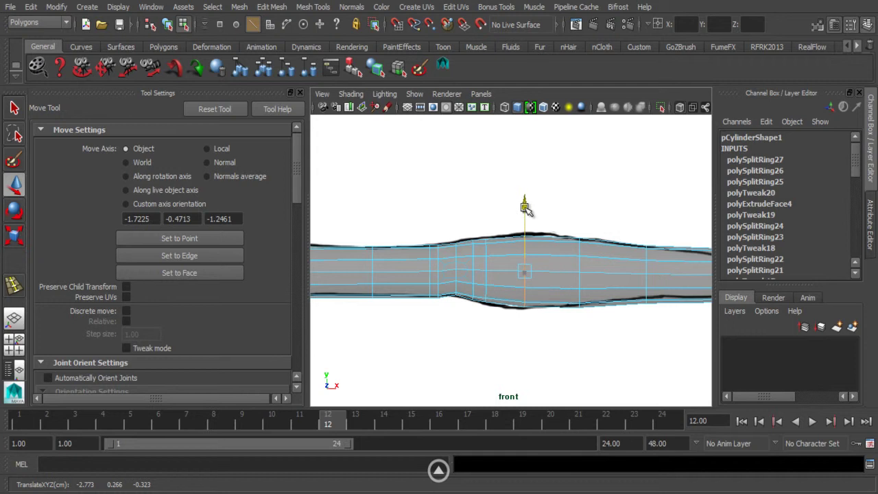
pyautogui.press('r')
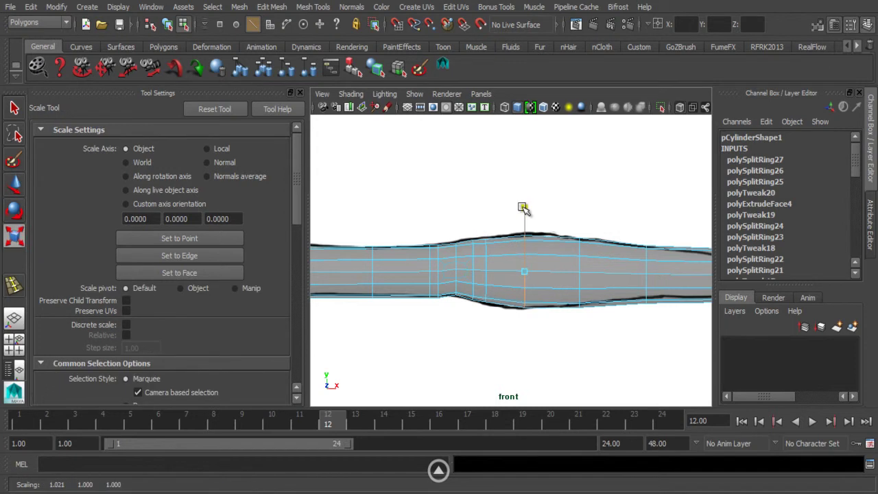
# Step: Scale the heights of the two forearm loops nearest the wrist to fit the reference outline, the wrist-side one by about 0.9
pyautogui.keyDown('alt'); pyautogui.moveTo(556, 270); pyautogui.dragTo(464, 294, button='middle'); pyautogui.keyUp('alt')
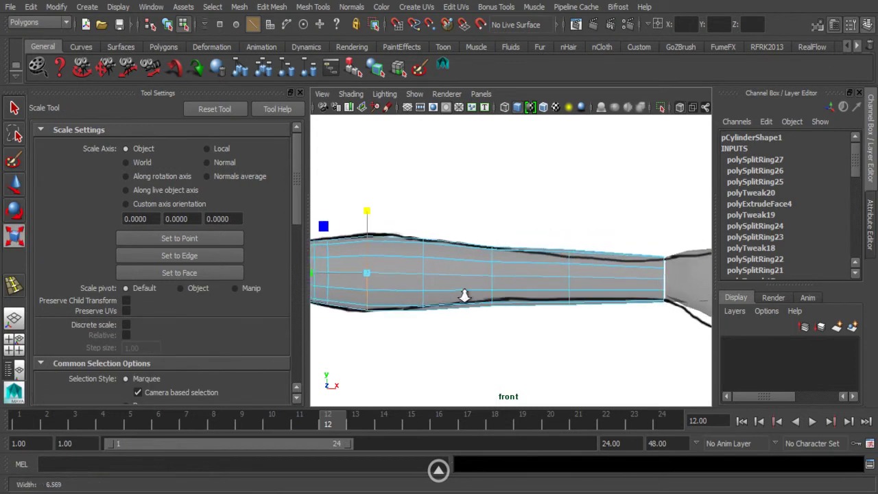
pyautogui.doubleClick(570, 258)
pyautogui.moveTo(569, 227); pyautogui.dragTo(570, 222)
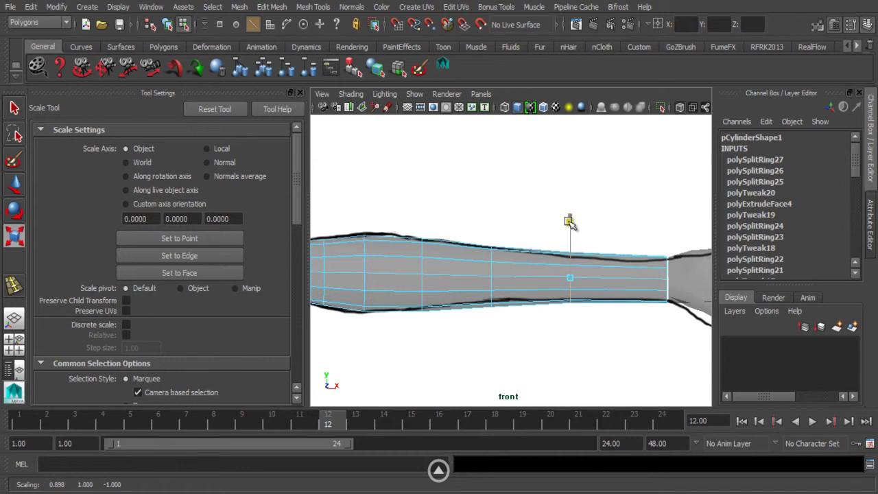
pyautogui.doubleClick(491, 268)
pyautogui.moveTo(491, 221); pyautogui.dragTo(489, 218)
pyautogui.press('w')
# Step: Clear the selection and examine how the forearm and wrist outline fits the front reference drawing
pyautogui.keyDown('alt'); pyautogui.moveTo(564, 306); pyautogui.dragTo(482, 305, button='middle'); pyautogui.keyUp('alt')
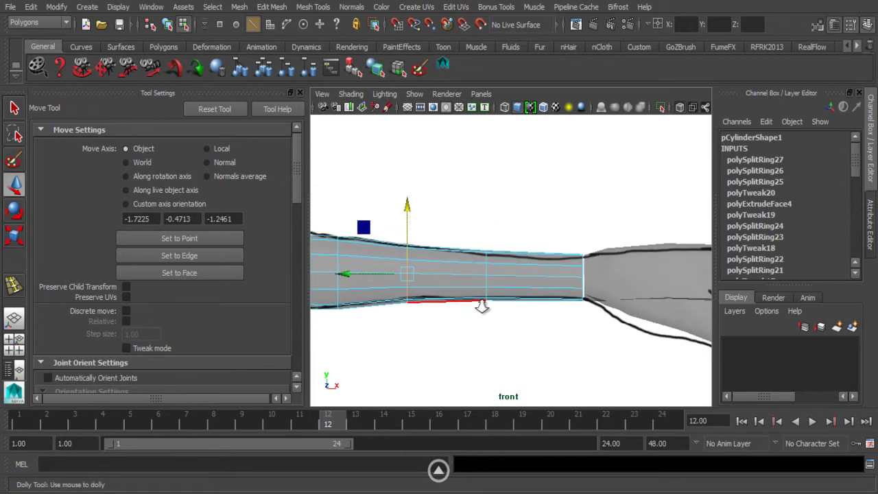
pyautogui.keyDown('alt'); pyautogui.moveTo(482, 306); pyautogui.dragTo(412, 286, button='right'); pyautogui.keyUp('alt')
pyautogui.keyDown('alt'); pyautogui.click(476, 323); pyautogui.keyUp('alt')
pyautogui.keyDown('alt'); pyautogui.moveTo(412, 286); pyautogui.dragTo(460, 322, button='middle'); pyautogui.keyUp('alt')
pyautogui.click(475, 322)
pyautogui.keyDown('alt'); pyautogui.moveTo(460, 322); pyautogui.dragTo(544, 310, button='right'); pyautogui.keyUp('alt')
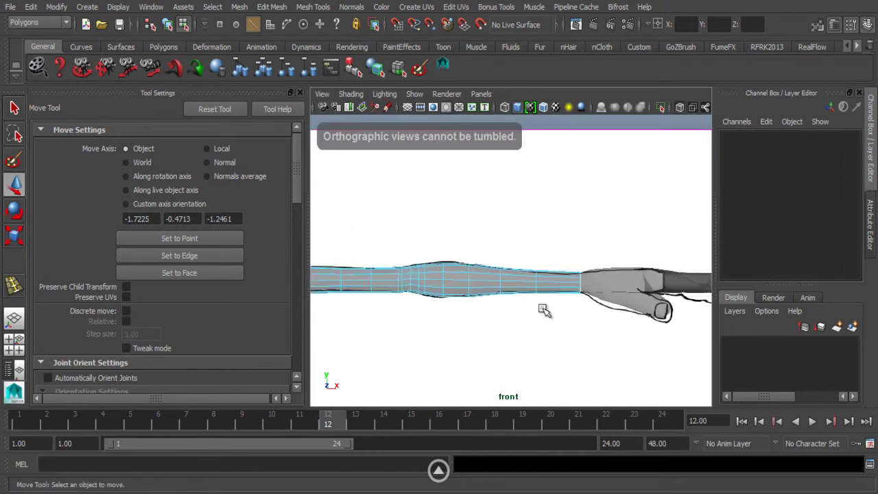
pyautogui.keyDown('alt'); pyautogui.moveTo(545, 310); pyautogui.dragTo(476, 316, button='middle'); pyautogui.keyUp('alt')
pyautogui.keyDown('alt'); pyautogui.moveTo(476, 316); pyautogui.dragTo(570, 350, button='right'); pyautogui.keyUp('alt')
pyautogui.click(499, 282)
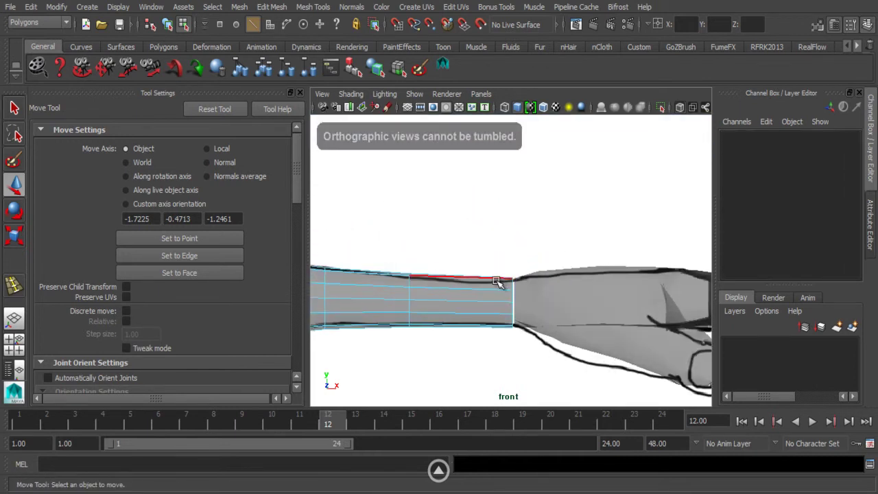
pyautogui.press('space')
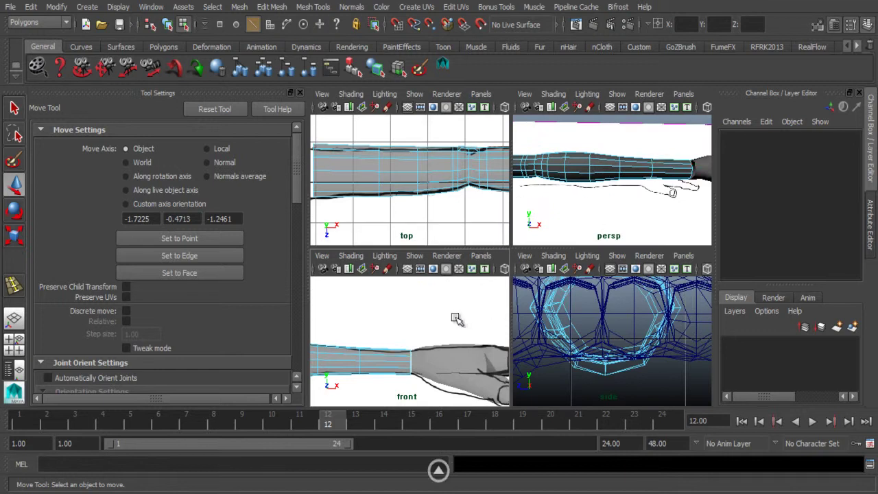
pyautogui.press('space')
pyautogui.keyDown('alt'); pyautogui.moveTo(482, 270); pyautogui.dragTo(490, 272, button='right'); pyautogui.keyUp('alt')
pyautogui.keyDown('alt'); pyautogui.moveTo(490, 272); pyautogui.dragTo(480, 268, button='middle'); pyautogui.keyUp('alt')
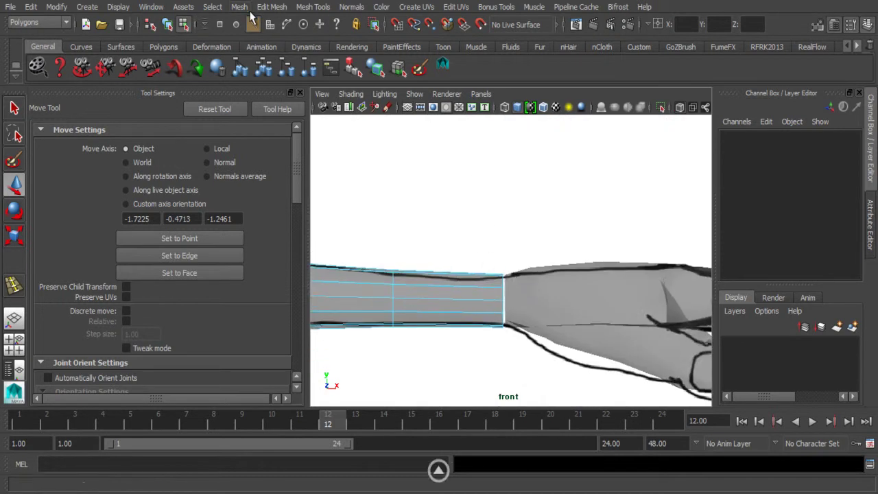
# Step: Insert an edge loop around the forearm just before the wrist opening
pyautogui.click(273, 8)
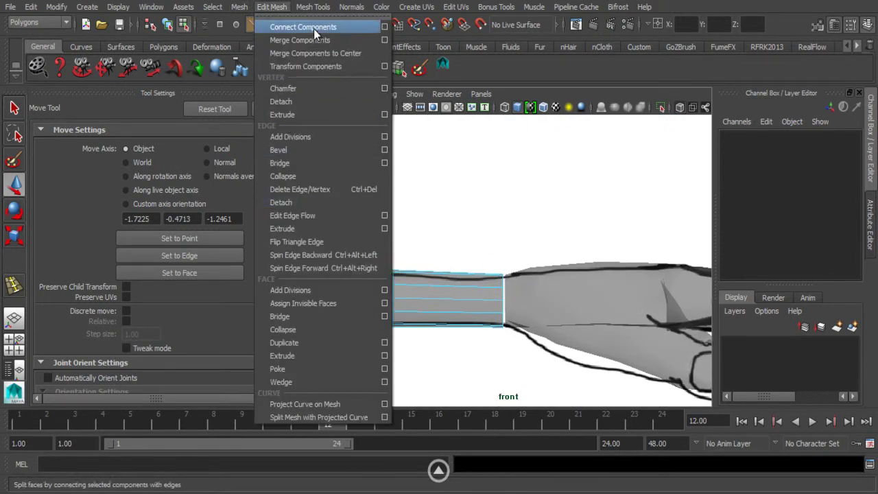
pyautogui.moveTo(313, 6)
pyautogui.click(337, 162)
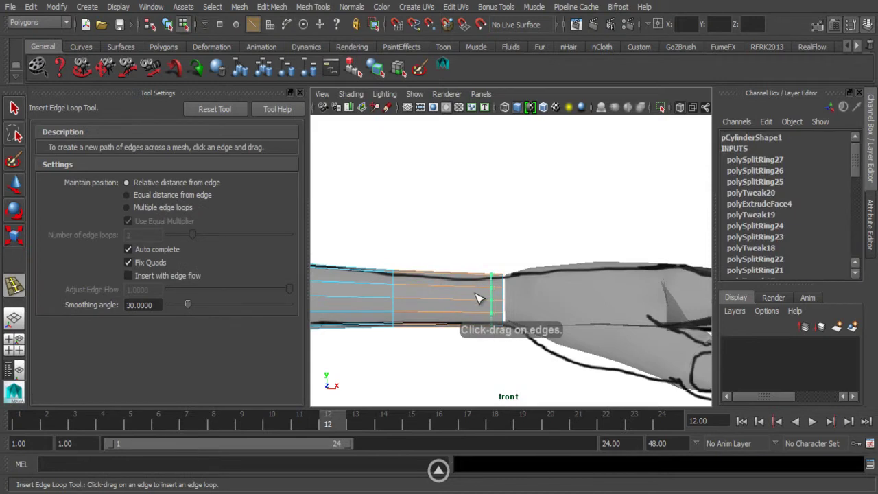
pyautogui.click(473, 298)
pyautogui.press('q')
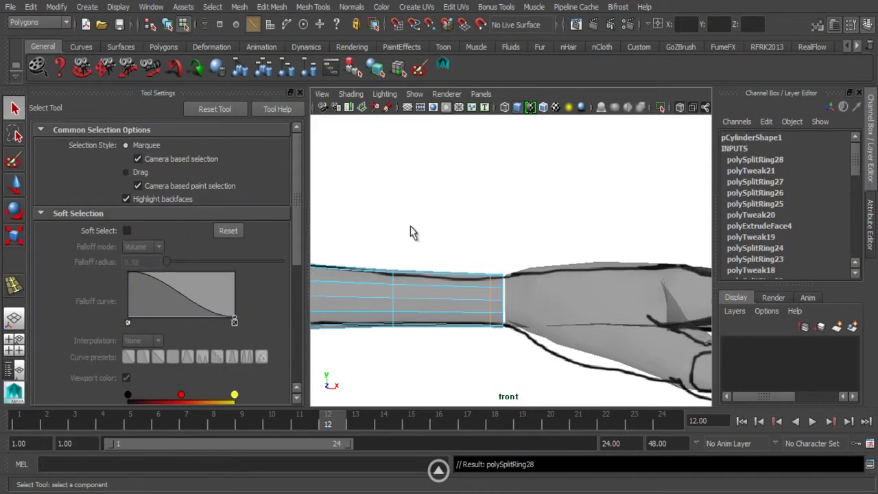
# Step: Slide the new wrist loop back toward the elbow, scale its height by about 0.9 to match the reference, and clear the selection
pyautogui.click(442, 301)
pyautogui.press('w')
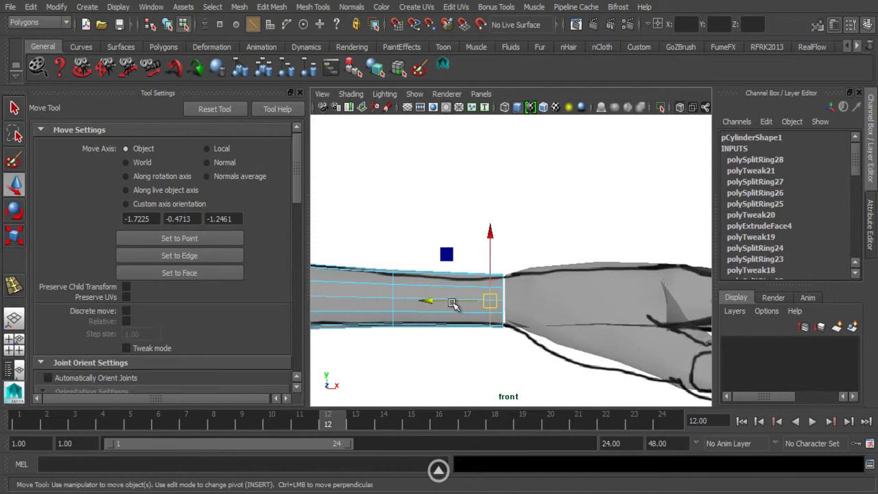
pyautogui.moveTo(436, 300); pyautogui.dragTo(400, 298)
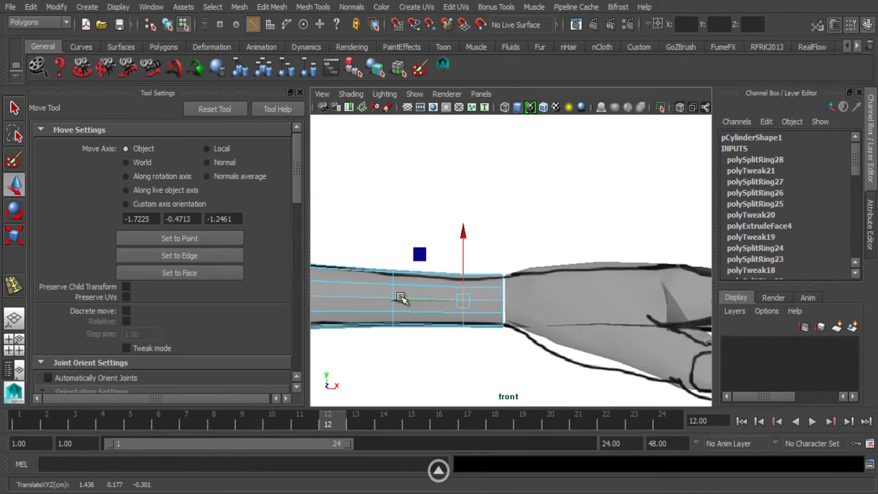
pyautogui.press('r')
pyautogui.moveTo(456, 243); pyautogui.dragTo(462, 243)
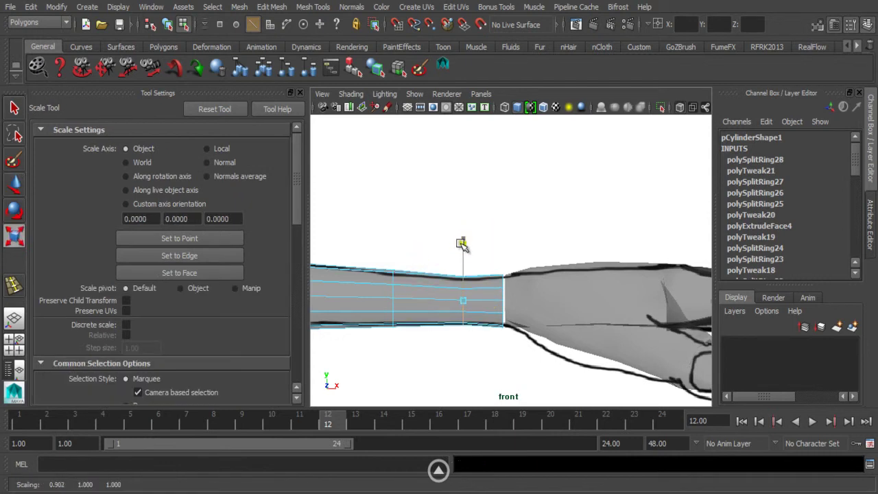
pyautogui.click(443, 201)
pyautogui.press('space')
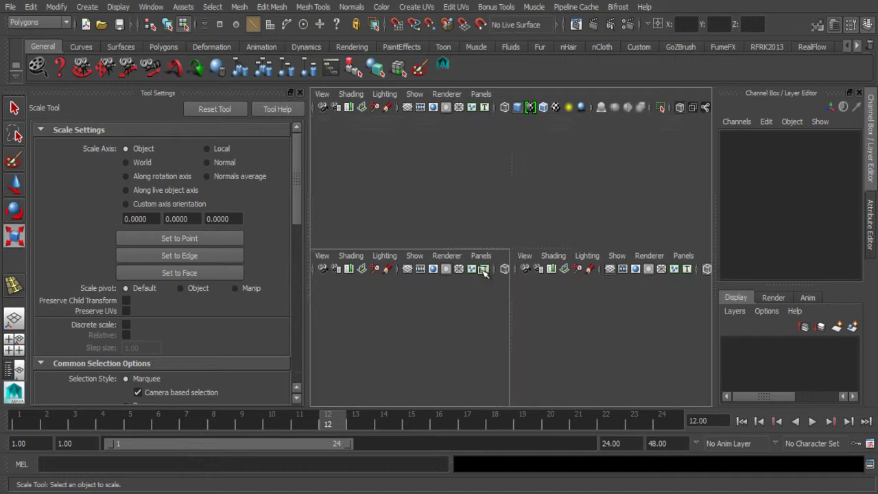
# Step: In the top view, scale the new wrist loop slightly along Z to fit the arm outline in the reference
pyautogui.press('space')
pyautogui.keyDown('alt'); pyautogui.moveTo(391, 215); pyautogui.dragTo(403, 252, button='middle'); pyautogui.keyUp('alt')
pyautogui.keyDown('alt'); pyautogui.moveTo(403, 252); pyautogui.dragTo(496, 254, button='right'); pyautogui.keyUp('alt')
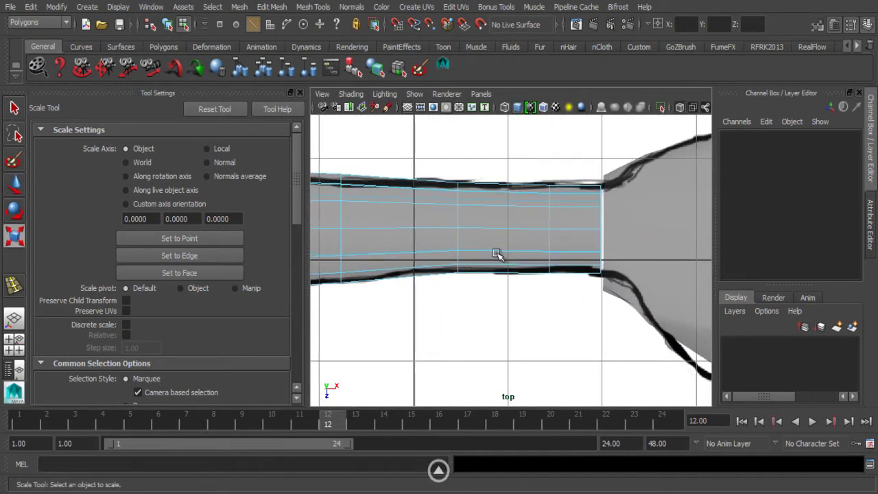
pyautogui.click(549, 238)
pyautogui.moveTo(547, 290); pyautogui.dragTo(553, 290)
pyautogui.keyDown('alt'); pyautogui.moveTo(553, 290); pyautogui.dragTo(463, 273, button='middle'); pyautogui.keyUp('alt')
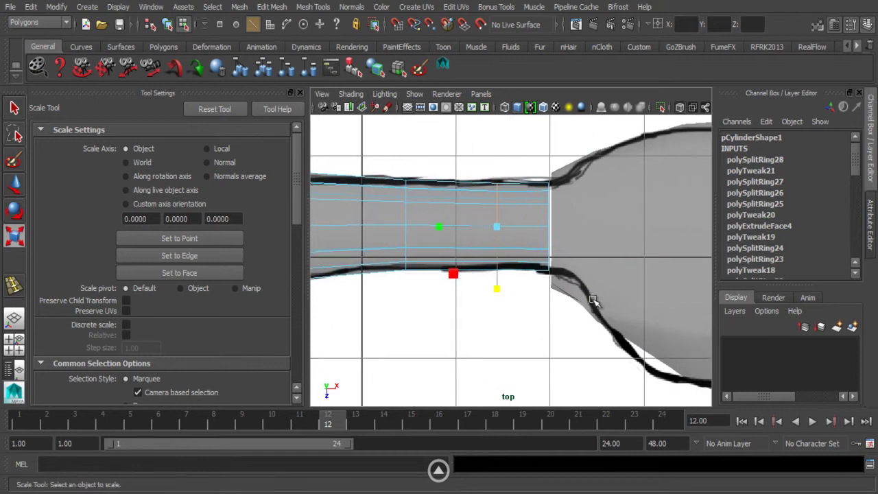
# Step: Select the arm and hand meshes in object mode and combine them into one mesh
pyautogui.click(591, 296)
pyautogui.moveTo(569, 184); pyautogui.dragTo(570, 184, button='right')
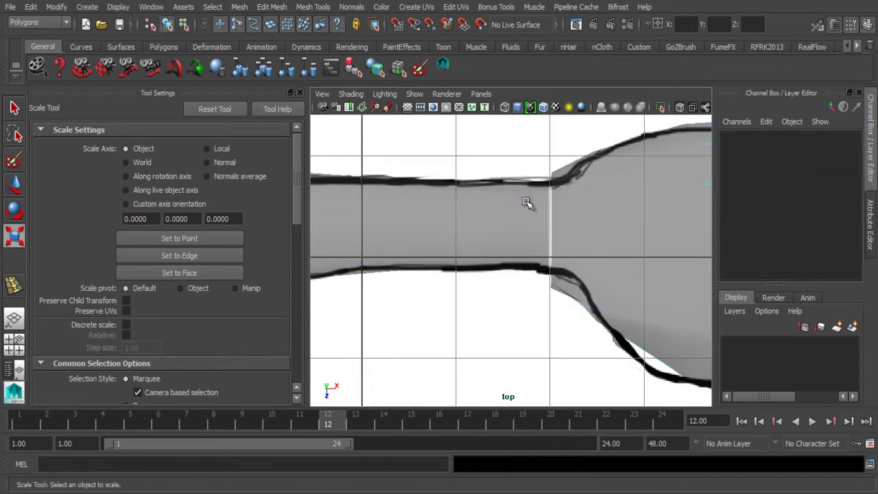
pyautogui.click(583, 221)
pyautogui.press('space')
pyautogui.press('space')
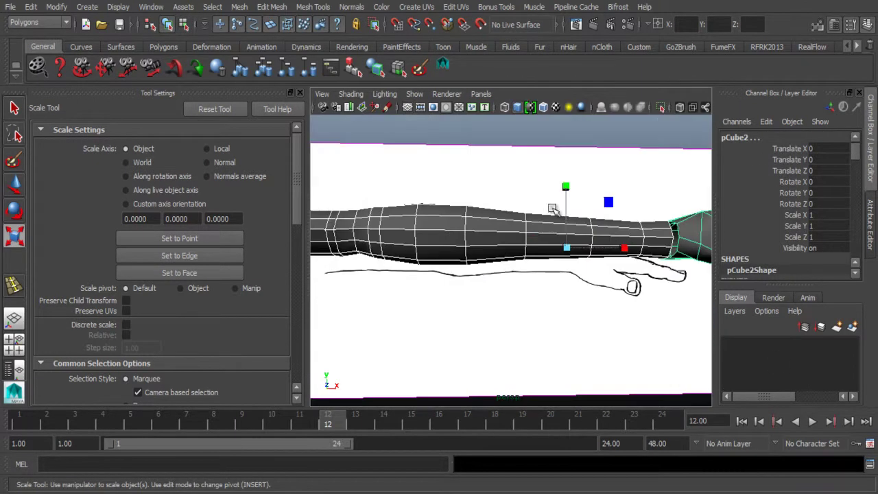
pyautogui.keyDown('alt'); pyautogui.moveTo(563, 185); pyautogui.dragTo(480, 254, button='middle'); pyautogui.keyUp('alt')
pyautogui.keyDown('alt'); pyautogui.moveTo(480, 255); pyautogui.dragTo(454, 281); pyautogui.keyUp('alt')
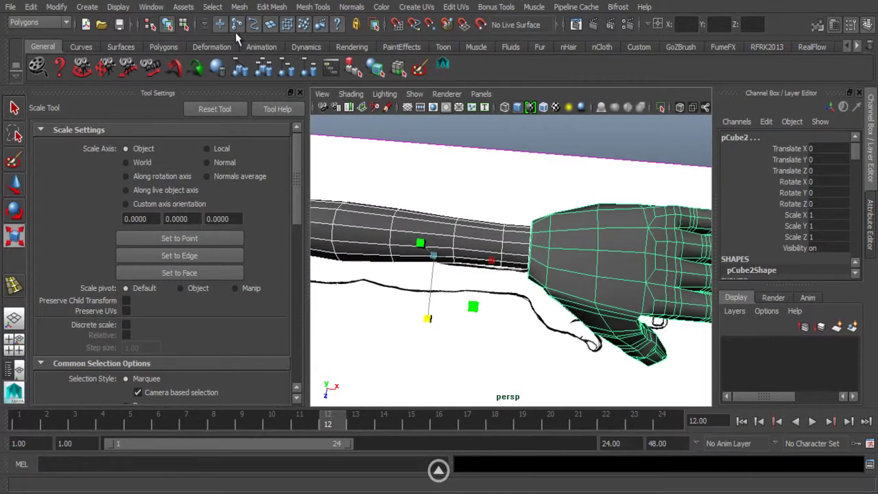
pyautogui.click(272, 6)
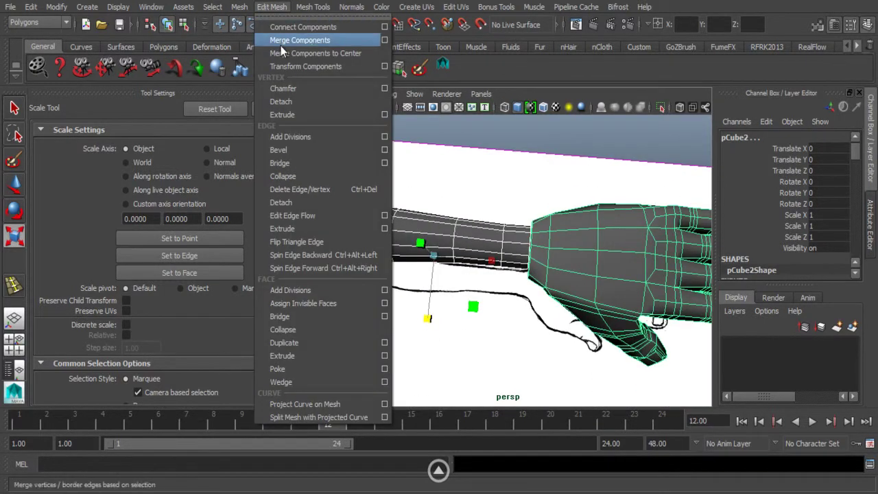
pyautogui.moveTo(240, 8)
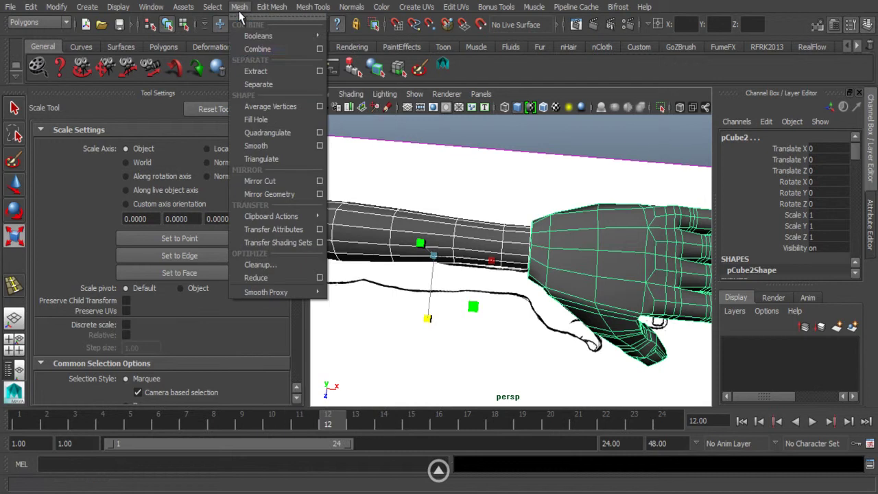
pyautogui.click(255, 54)
# Step: Set the Merge Vertex Tool to merge to Center and merge the first arm and hand vertex pair at the wrist seam
pyautogui.press('w')
pyautogui.keyDown('alt'); pyautogui.moveTo(434, 192); pyautogui.dragTo(495, 166); pyautogui.keyUp('alt')
pyautogui.click(504, 169)
pyautogui.click(551, 238)
pyautogui.keyDown('alt'); pyautogui.moveTo(555, 247); pyautogui.dragTo(583, 288, button='right'); pyautogui.keyUp('alt')
pyautogui.click(301, 8)
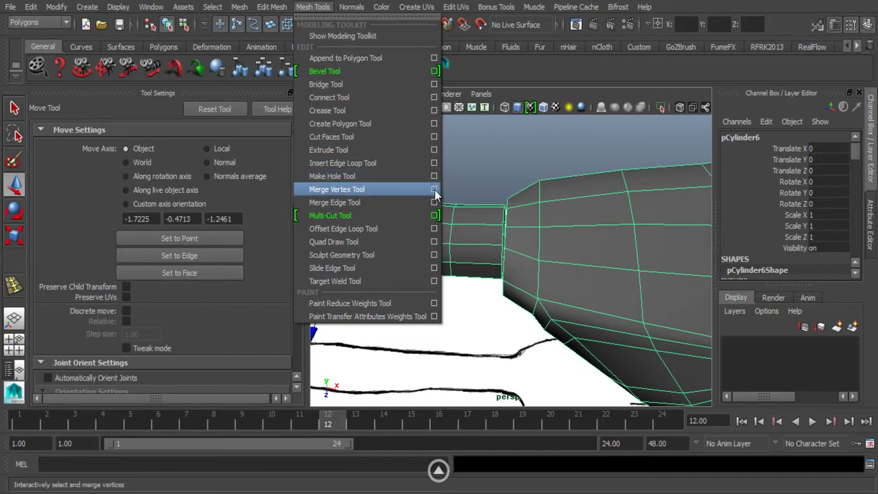
pyautogui.click(343, 189)
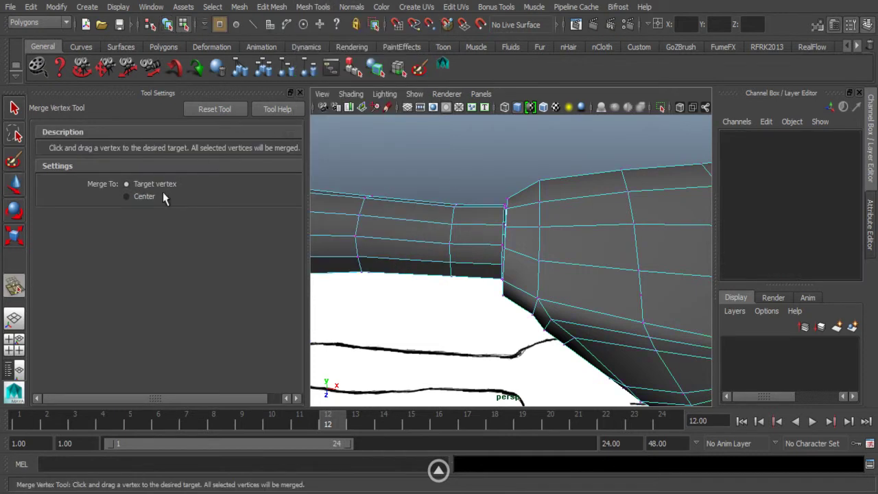
pyautogui.keyDown('alt'); pyautogui.moveTo(436, 183); pyautogui.dragTo(443, 222); pyautogui.keyUp('alt')
pyautogui.keyDown('alt'); pyautogui.moveTo(443, 221); pyautogui.dragTo(504, 231, button='right'); pyautogui.keyUp('alt')
pyautogui.keyDown('alt'); pyautogui.moveTo(504, 231); pyautogui.dragTo(495, 210); pyautogui.keyUp('alt')
pyautogui.keyDown('alt'); pyautogui.moveTo(495, 210); pyautogui.dragTo(470, 214, button='middle'); pyautogui.keyUp('alt')
pyautogui.keyDown('alt'); pyautogui.moveTo(469, 214); pyautogui.dragTo(444, 236); pyautogui.keyUp('alt')
pyautogui.keyDown('alt'); pyautogui.moveTo(423, 274); pyautogui.dragTo(405, 200); pyautogui.keyUp('alt')
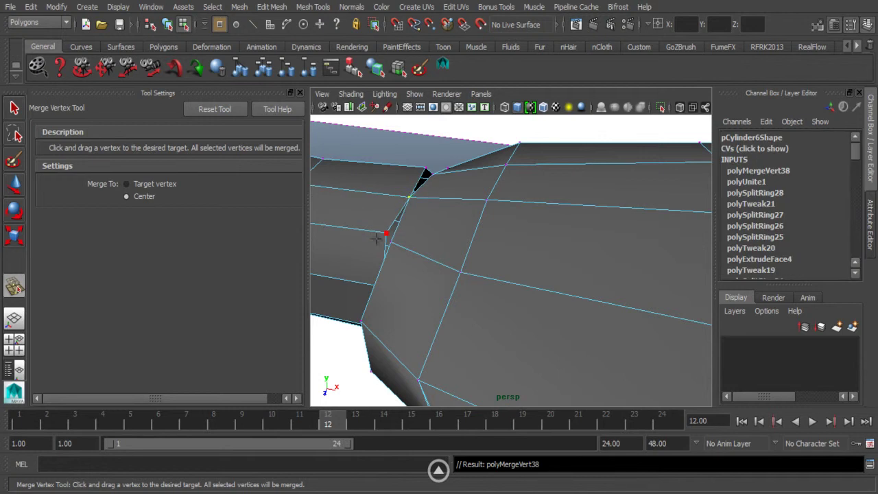
# Step: Merge the next matching arm and hand vertex pairs to their centers, working around the underside of the wrist seam
pyautogui.keyDown('alt'); pyautogui.moveTo(381, 237); pyautogui.dragTo(401, 201); pyautogui.keyUp('alt')
pyautogui.keyDown('alt'); pyautogui.moveTo(401, 201); pyautogui.dragTo(446, 191); pyautogui.keyUp('alt')
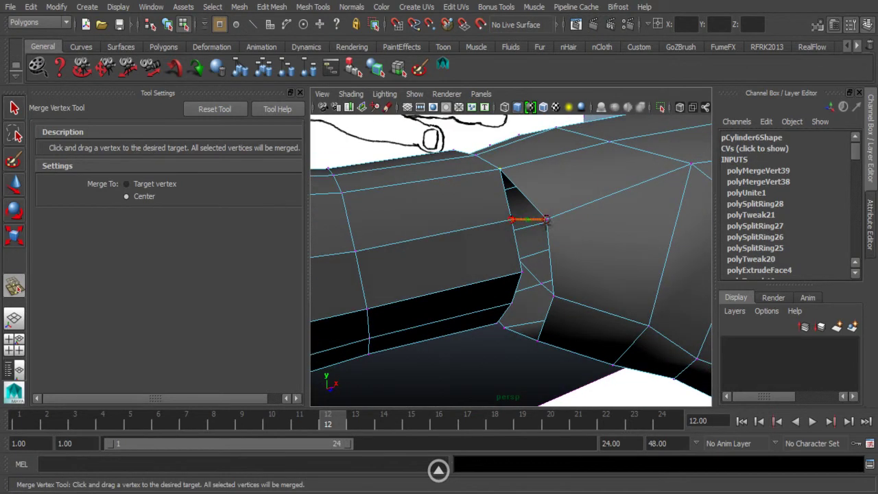
pyautogui.moveTo(547, 218); pyautogui.dragTo(546, 219)
pyautogui.keyDown('alt'); pyautogui.moveTo(546, 220); pyautogui.dragTo(484, 230); pyautogui.keyUp('alt')
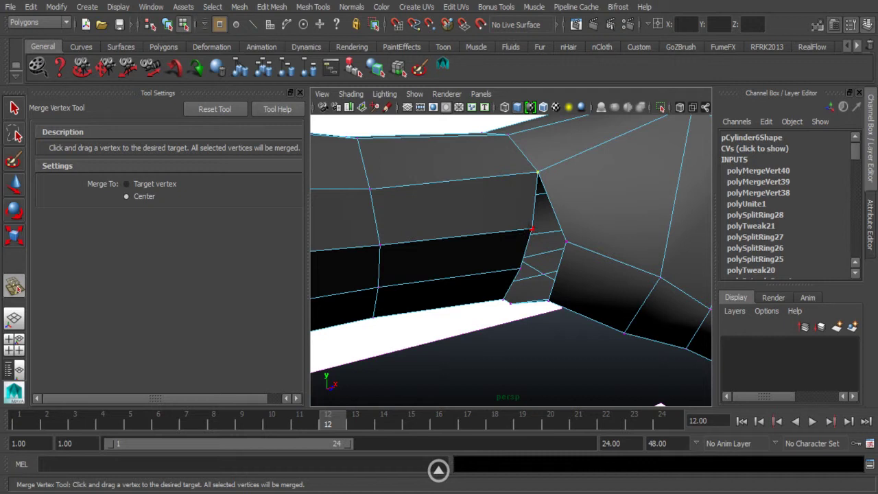
pyautogui.moveTo(566, 241); pyautogui.dragTo(468, 293)
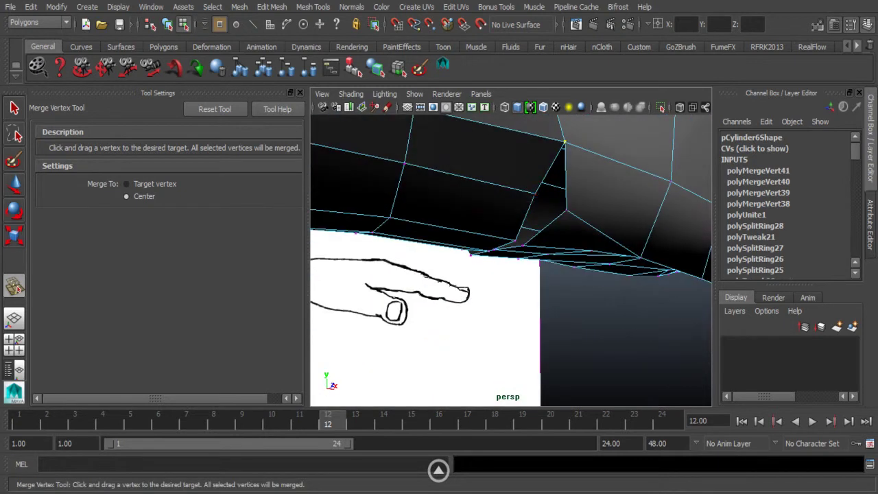
pyautogui.moveTo(566, 211); pyautogui.dragTo(521, 234)
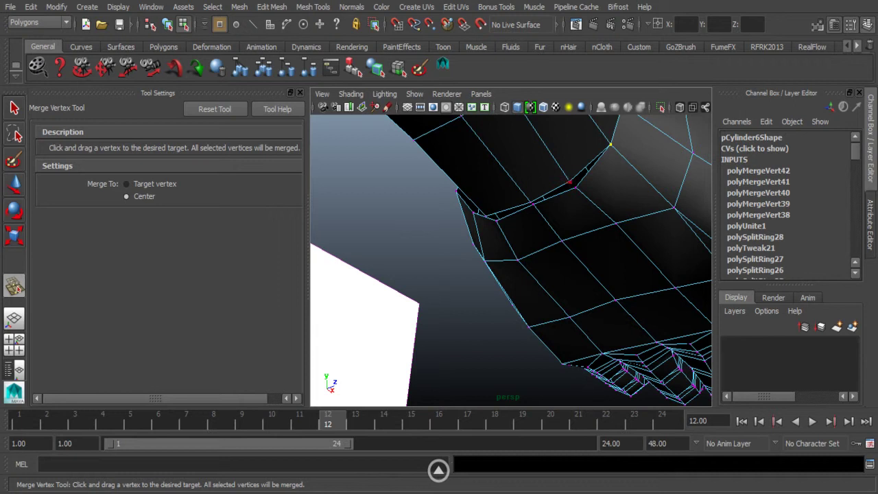
pyautogui.moveTo(569, 182); pyautogui.dragTo(533, 204)
pyautogui.keyDown('alt'); pyautogui.moveTo(533, 204); pyautogui.dragTo(552, 234); pyautogui.keyUp('alt')
pyautogui.moveTo(553, 234)
pyautogui.keyDown('alt'); pyautogui.mouseDown()
pyautogui.moveTo(533, 212)
pyautogui.moveTo(540, 245)
pyautogui.mouseUp(); pyautogui.keyUp('alt')
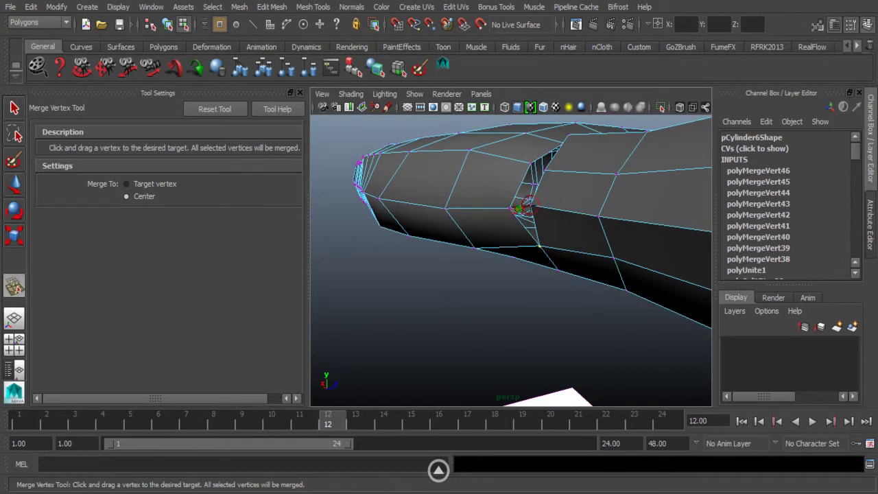
pyautogui.moveTo(526, 205); pyautogui.dragTo(524, 205)
pyautogui.keyDown('alt'); pyautogui.moveTo(525, 206); pyautogui.dragTo(499, 212); pyautogui.keyUp('alt')
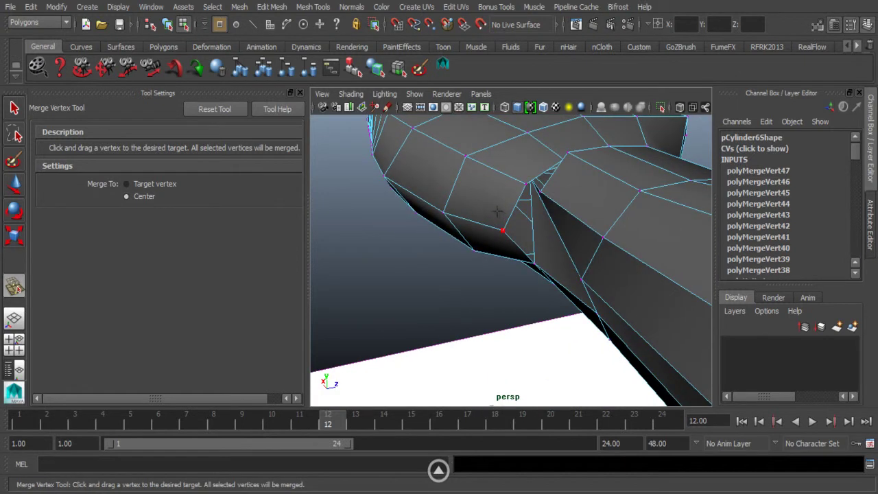
pyautogui.hotkey('ctrl', 'z')
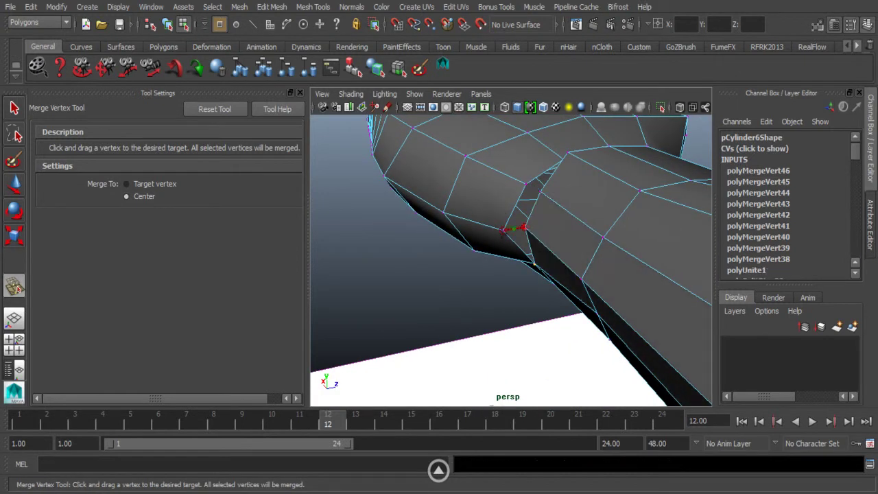
# Step: Merge the remaining arm and hand vertex pairs to their centers to close the wrist seam
pyautogui.moveTo(524, 227); pyautogui.dragTo(523, 227)
pyautogui.moveTo(526, 184); pyautogui.dragTo(563, 256)
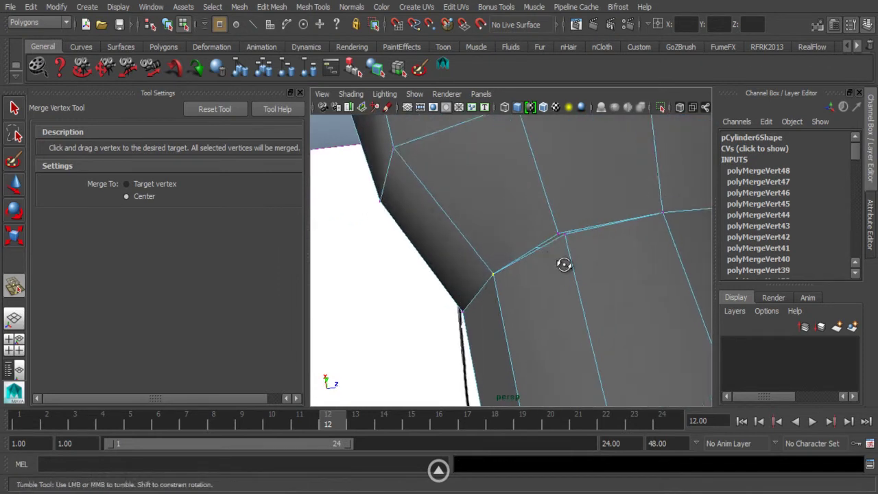
pyautogui.scroll(3, 529, 278)
pyautogui.scroll(2, 529, 277)
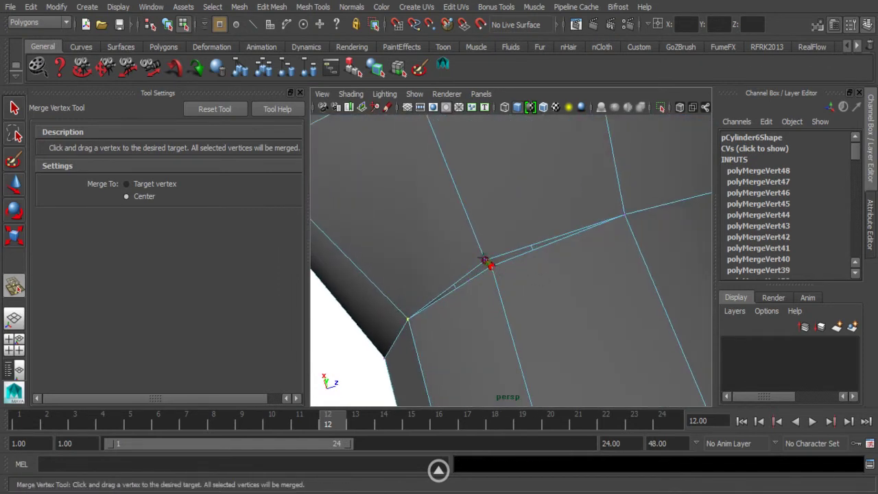
pyautogui.moveTo(484, 260); pyautogui.dragTo(489, 266)
pyautogui.scroll(-5, 507, 210)
pyautogui.keyDown('alt'); pyautogui.moveTo(508, 210); pyautogui.dragTo(473, 180); pyautogui.keyUp('alt')
# Step: Preview the joined arm and hand in smooth mode, examine the wrist transition, and return to the unsmoothed display
pyautogui.press('q')
pyautogui.click(443, 182)
pyautogui.scroll(5, 499, 254)
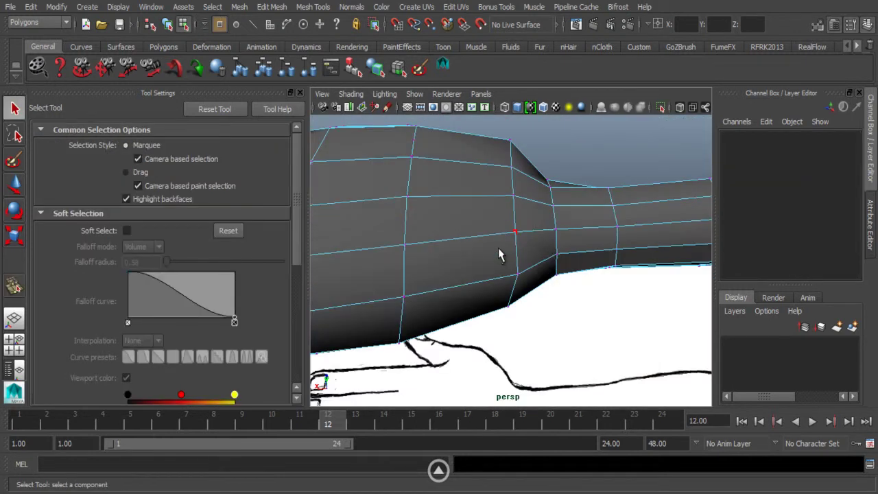
pyautogui.moveTo(498, 170); pyautogui.dragTo(556, 152, button='right')
pyautogui.keyDown('alt'); pyautogui.moveTo(556, 152); pyautogui.dragTo(467, 189); pyautogui.keyUp('alt')
pyautogui.press('3')
pyautogui.keyDown('alt'); pyautogui.moveTo(538, 183); pyautogui.dragTo(436, 180, button='right'); pyautogui.keyUp('alt')
pyautogui.keyDown('alt'); pyautogui.moveTo(436, 179); pyautogui.dragTo(411, 145, button='middle'); pyautogui.keyUp('alt')
pyautogui.click(501, 177)
pyautogui.keyDown('alt'); pyautogui.moveTo(501, 177); pyautogui.dragTo(490, 210); pyautogui.keyUp('alt')
pyautogui.click(499, 239)
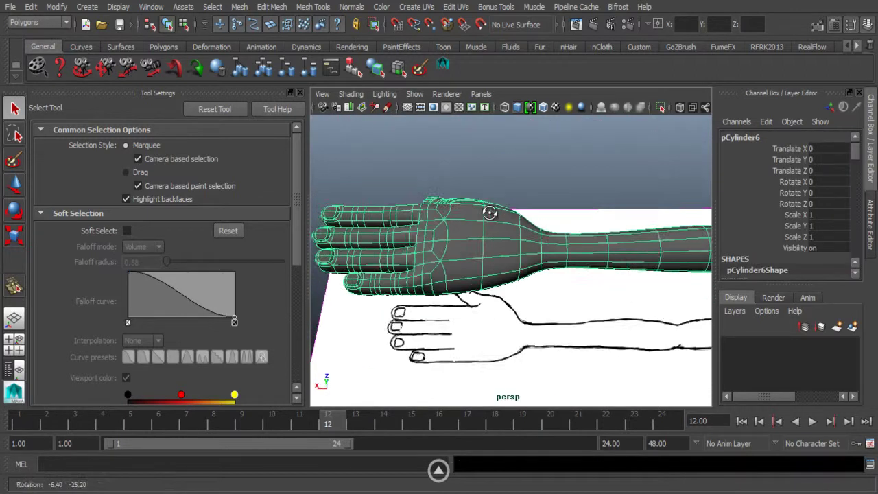
pyautogui.keyDown('alt'); pyautogui.moveTo(489, 210); pyautogui.dragTo(551, 263, button='right'); pyautogui.keyUp('alt')
pyautogui.press('1')
# Step: Insert one edge loop on each side of the wrist seam, one on the forearm and one at the hand's base
pyautogui.keyDown('alt'); pyautogui.moveTo(550, 263); pyautogui.dragTo(378, 47); pyautogui.keyUp('alt')
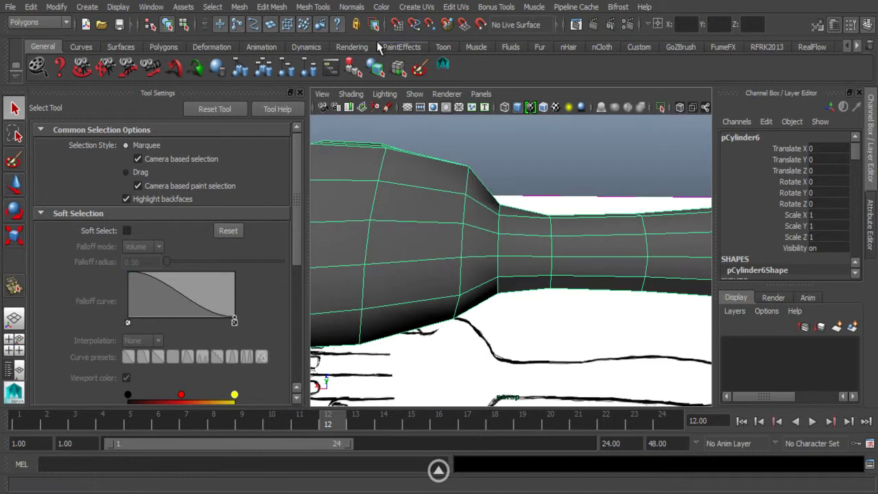
pyautogui.click(272, 7)
pyautogui.moveTo(312, 7)
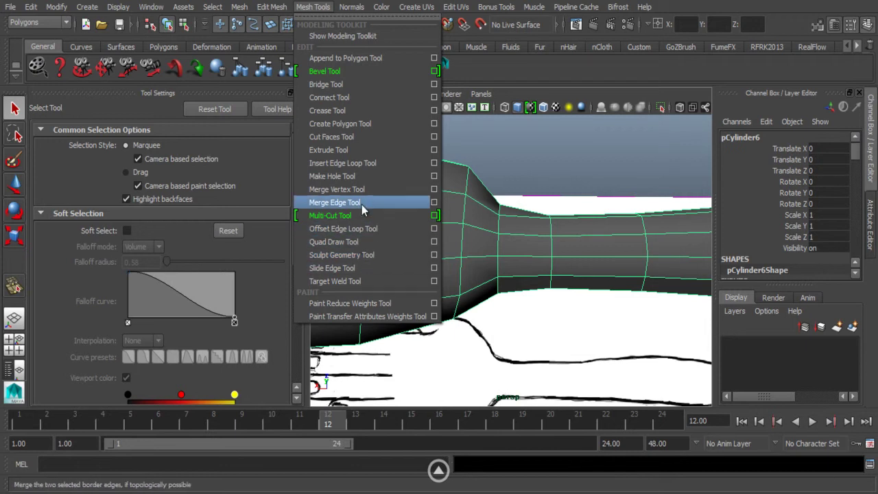
pyautogui.click(360, 165)
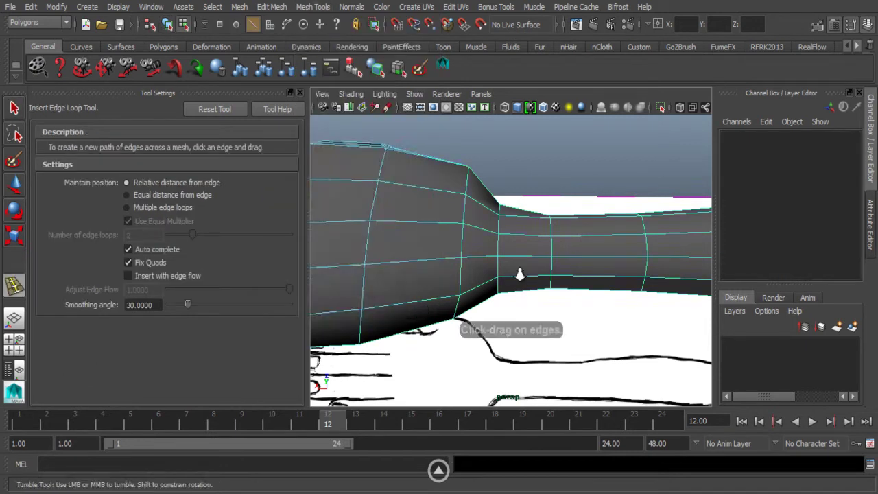
pyautogui.keyDown('alt'); pyautogui.moveTo(519, 274); pyautogui.dragTo(474, 266, button='right'); pyautogui.keyUp('alt')
pyautogui.keyDown('alt'); pyautogui.moveTo(473, 266); pyautogui.dragTo(438, 278, button='middle'); pyautogui.keyUp('alt')
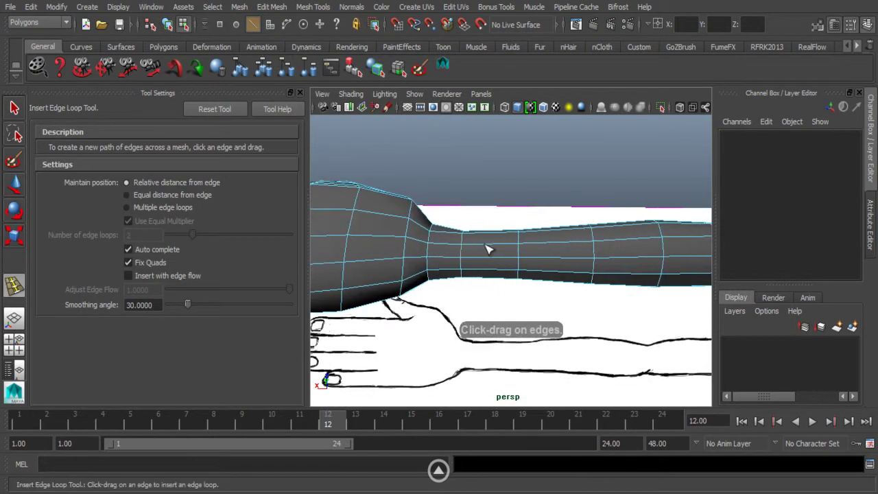
pyautogui.click(449, 247)
pyautogui.keyDown('alt'); pyautogui.moveTo(449, 248); pyautogui.dragTo(402, 280); pyautogui.keyUp('alt')
pyautogui.click(421, 248)
pyautogui.keyDown('alt'); pyautogui.moveTo(401, 280); pyautogui.dragTo(427, 283, button='right'); pyautogui.keyUp('alt')
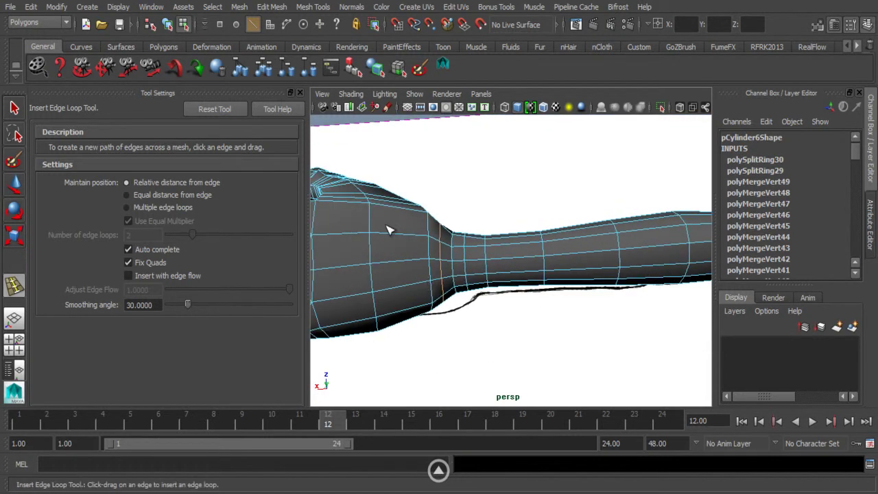
# Step: Scale the two edge loops at the hand's base slightly narrower along Z to smooth the wrist transition, and clear the selection
pyautogui.click(15, 108)
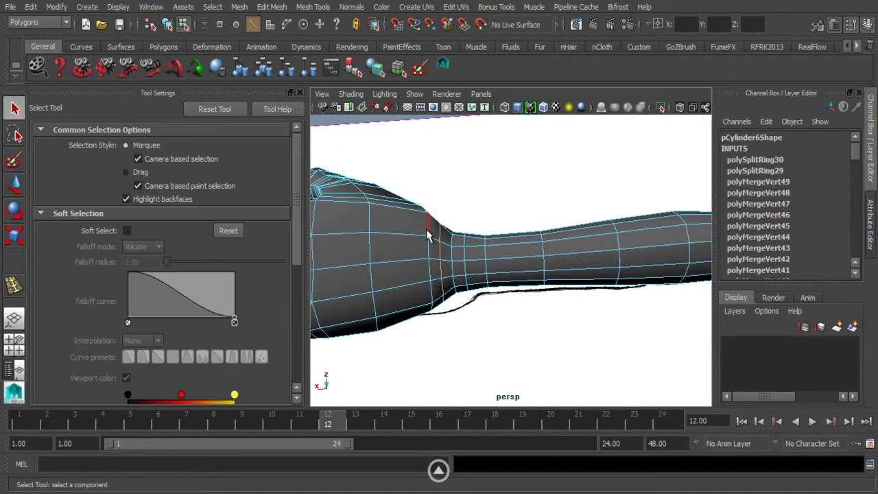
pyautogui.moveTo(401, 268)
pyautogui.keyDown('alt'); pyautogui.mouseDown()
pyautogui.moveTo(400, 164)
pyautogui.moveTo(410, 271)
pyautogui.mouseUp(); pyautogui.keyUp('alt')
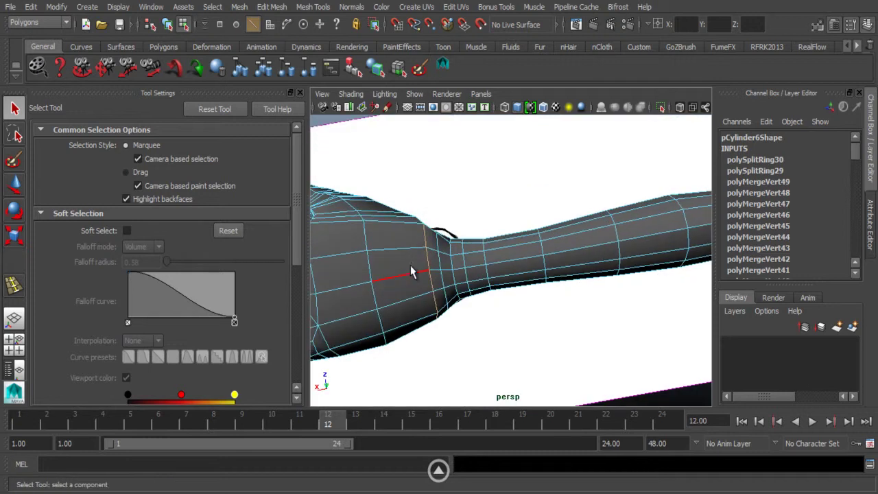
pyautogui.press('r')
pyautogui.moveTo(423, 214); pyautogui.dragTo(423, 218)
pyautogui.keyDown('alt'); pyautogui.moveTo(423, 218); pyautogui.dragTo(428, 252); pyautogui.keyUp('alt')
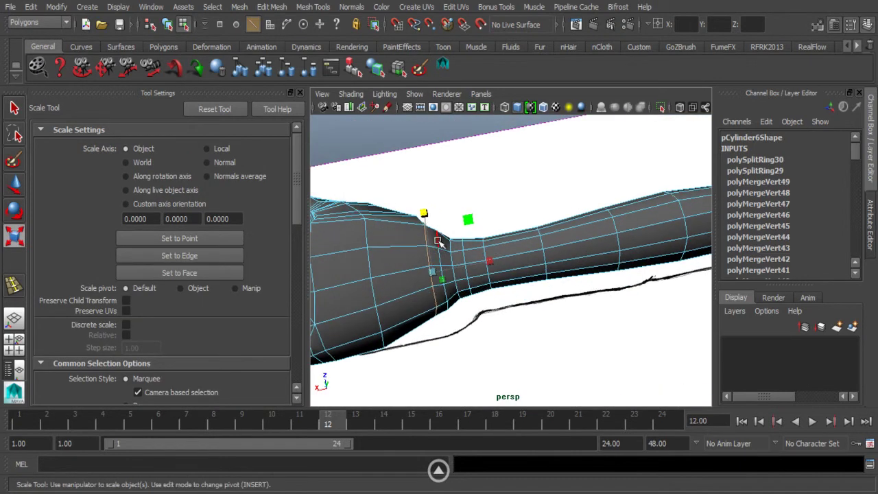
pyautogui.moveTo(437, 209); pyautogui.dragTo(436, 215)
pyautogui.keyDown('alt'); pyautogui.moveTo(436, 216); pyautogui.dragTo(382, 229); pyautogui.keyUp('alt')
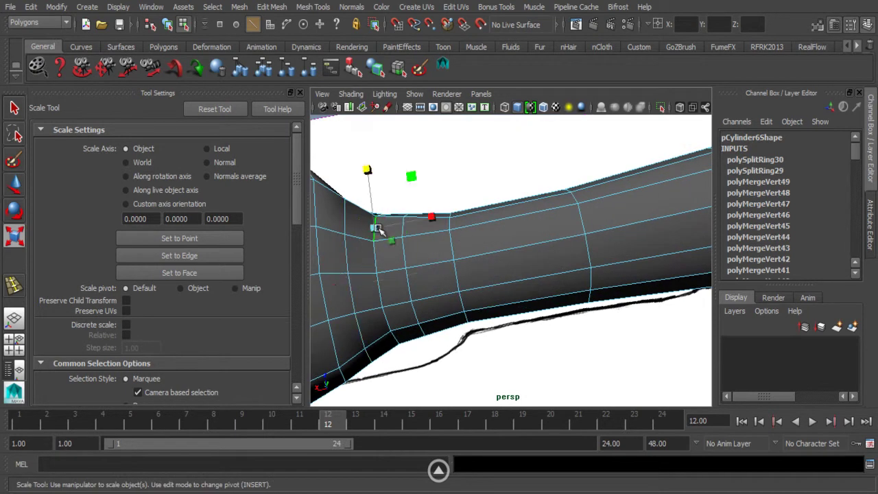
pyautogui.keyDown('alt'); pyautogui.moveTo(368, 268); pyautogui.dragTo(398, 210); pyautogui.keyUp('alt')
pyautogui.click(369, 129)
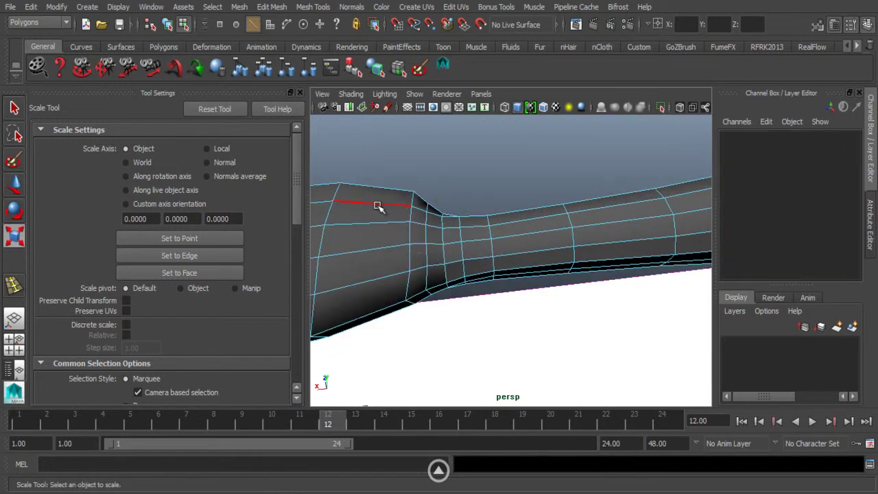
# Step: Soften the edges of the whole arm and hand mesh in object mode and deselect it
pyautogui.moveTo(378, 203); pyautogui.dragTo(418, 147, button='right')
pyautogui.click(355, 8)
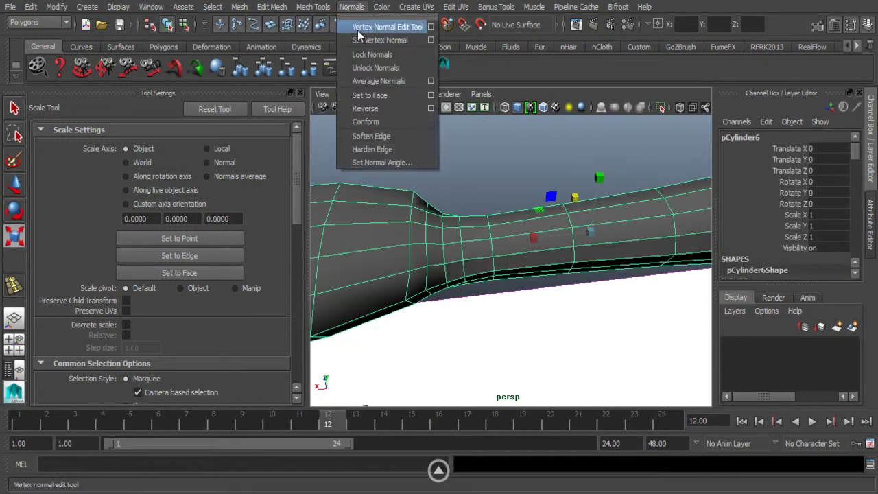
pyautogui.click(368, 137)
pyautogui.click(402, 138)
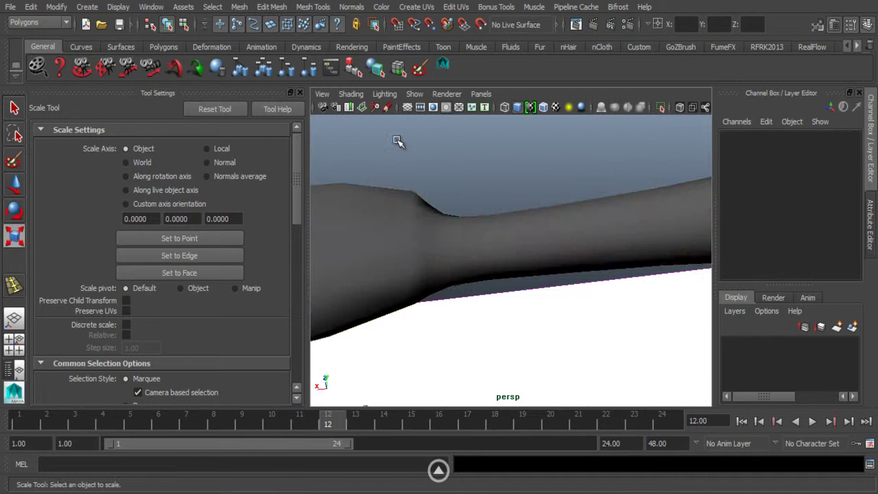
# Step: Examine the joined mesh around the wrist and thumb base from several angles
pyautogui.keyDown('alt'); pyautogui.moveTo(402, 137); pyautogui.dragTo(480, 310); pyautogui.keyUp('alt')
pyautogui.click(523, 294)
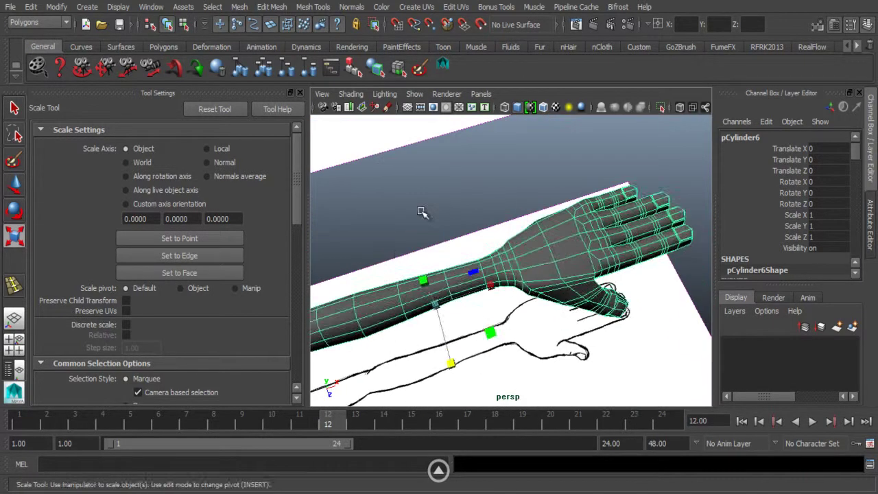
pyautogui.click(421, 212)
pyautogui.keyDown('alt'); pyautogui.moveTo(384, 288); pyautogui.dragTo(460, 284); pyautogui.keyUp('alt')
pyautogui.click(466, 288)
pyautogui.scroll(2, 463, 290)
pyautogui.keyDown('alt'); pyautogui.moveTo(463, 290); pyautogui.dragTo(517, 314, button='right'); pyautogui.keyUp('alt')
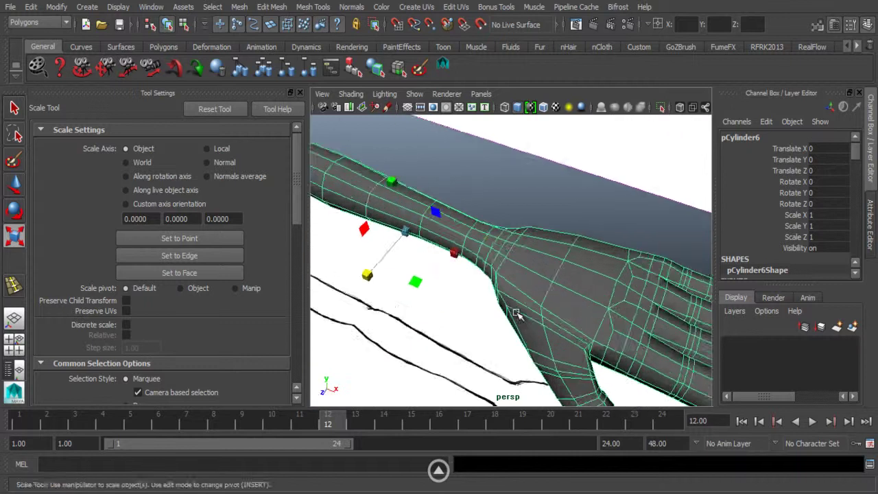
# Step: Insert two edge loops across the palm and back of the hand, between the wrist and the knuckles
pyautogui.keyDown('alt'); pyautogui.moveTo(518, 314); pyautogui.dragTo(532, 305); pyautogui.keyUp('alt')
pyautogui.keyDown('alt'); pyautogui.moveTo(531, 306); pyautogui.dragTo(507, 321, button='middle'); pyautogui.keyUp('alt')
pyautogui.click(274, 7)
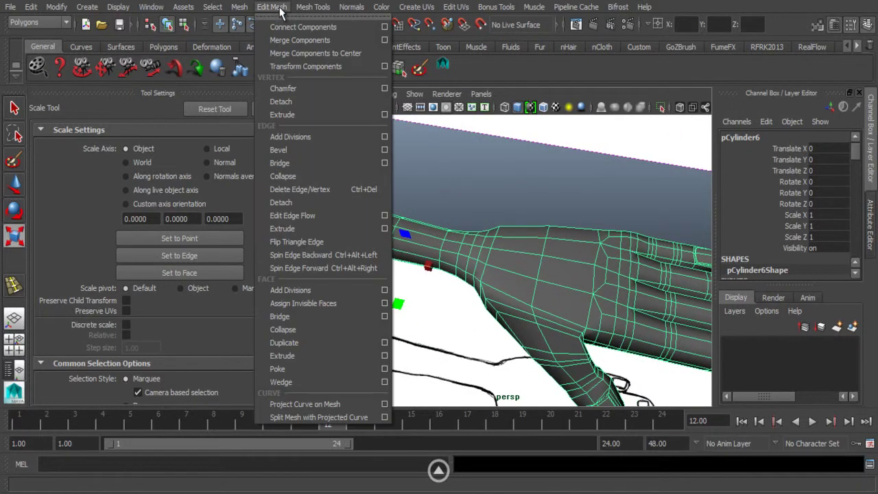
pyautogui.moveTo(312, 7)
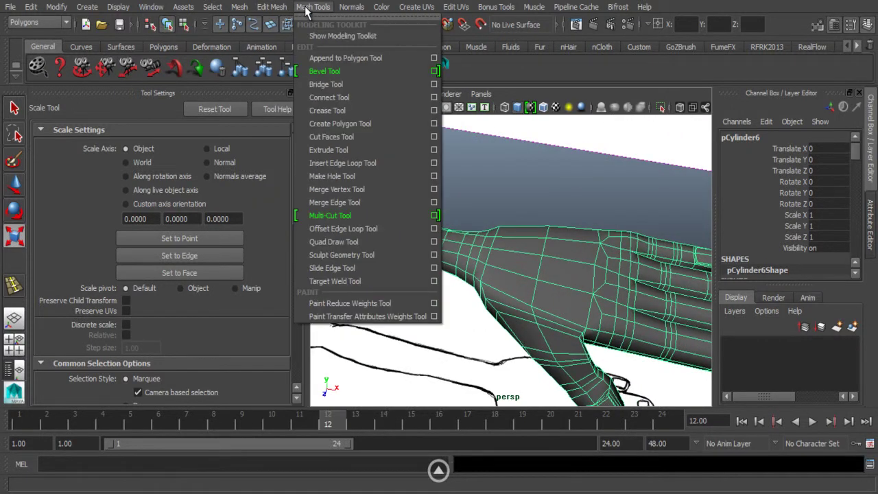
pyautogui.click(343, 159)
pyautogui.keyDown('alt'); pyautogui.moveTo(410, 222); pyautogui.dragTo(467, 226); pyautogui.keyUp('alt')
pyautogui.click(474, 242)
pyautogui.moveTo(539, 253); pyautogui.dragTo(521, 308)
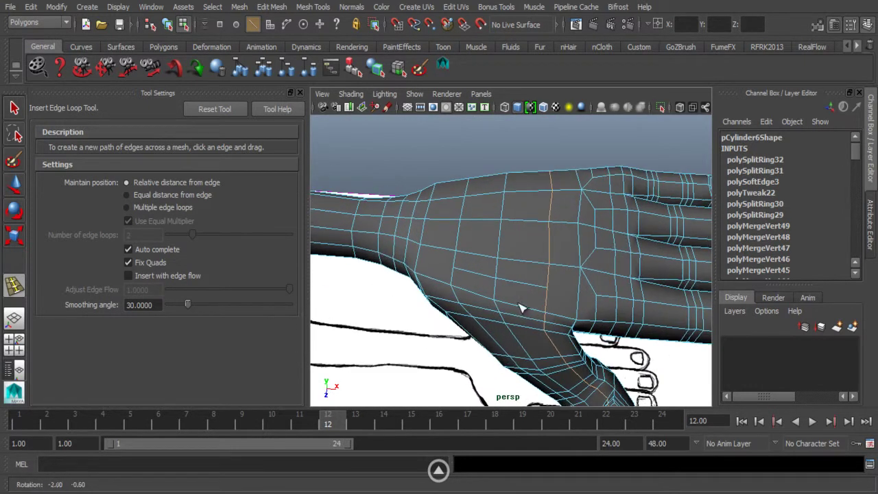
# Step: Delete the short leftover edge running lengthwise in the middle of the back of the hand
pyautogui.click(15, 108)
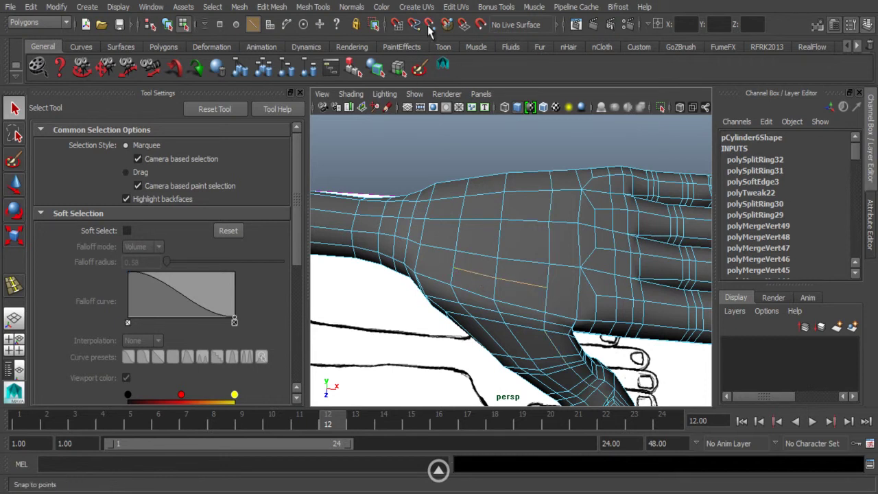
pyautogui.click(315, 6)
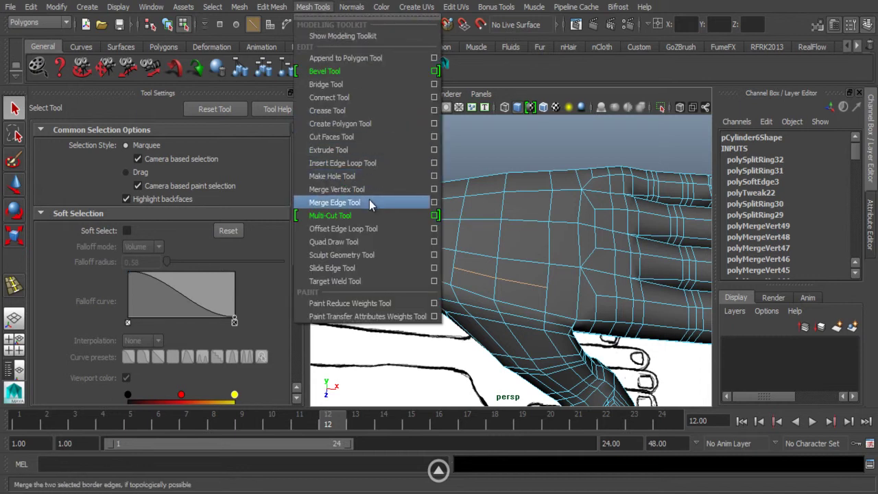
pyautogui.moveTo(272, 8)
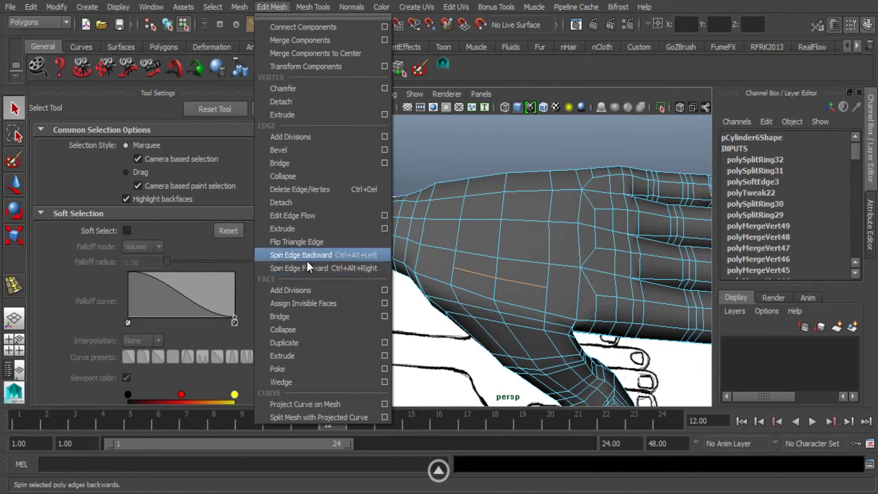
pyautogui.click(302, 192)
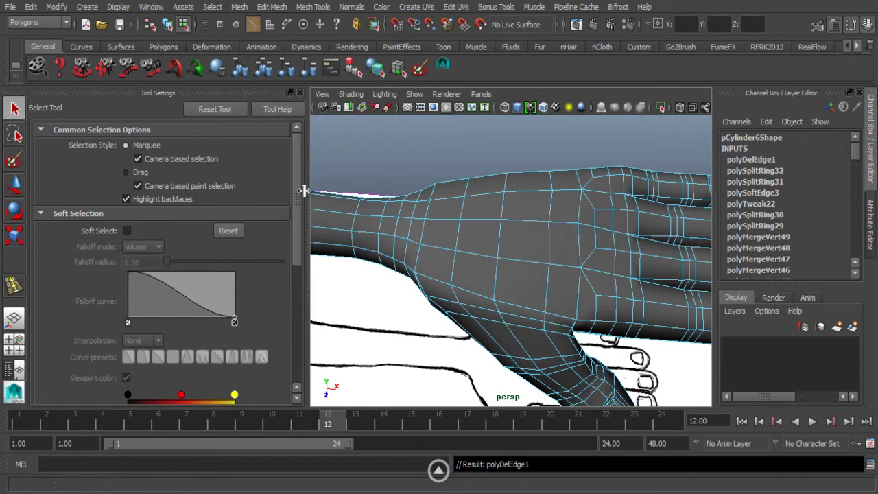
# Step: Lower the vertex at the thumb side of the hand's base slightly along Y
pyautogui.moveTo(490, 166); pyautogui.dragTo(446, 169, button='right')
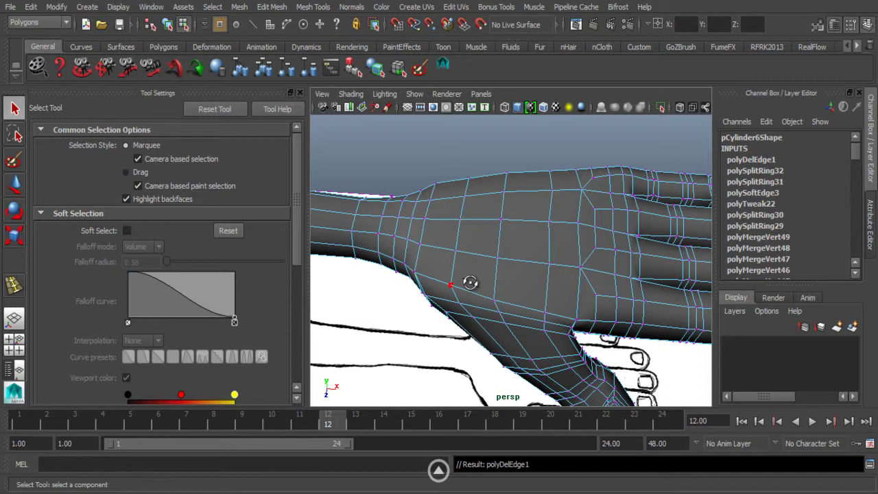
pyautogui.keyDown('alt'); pyautogui.moveTo(470, 282); pyautogui.dragTo(471, 237); pyautogui.keyUp('alt')
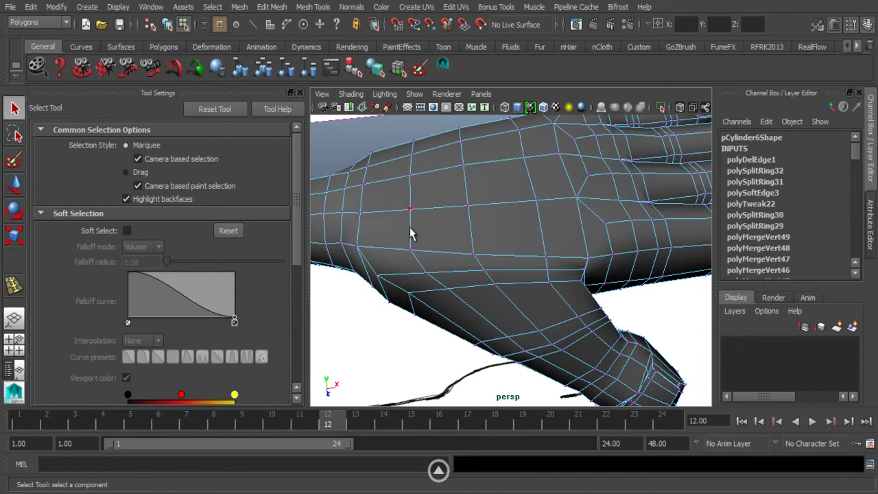
pyautogui.moveTo(465, 236)
pyautogui.keyDown('alt'); pyautogui.mouseDown()
pyautogui.moveTo(455, 208)
pyautogui.moveTo(451, 221)
pyautogui.moveTo(388, 192)
pyautogui.moveTo(473, 296)
pyautogui.moveTo(451, 258)
pyautogui.moveTo(473, 280)
pyautogui.moveTo(470, 240)
pyautogui.mouseUp(); pyautogui.keyUp('alt')
pyautogui.keyDown('alt'); pyautogui.moveTo(471, 240); pyautogui.dragTo(468, 250, button='middle'); pyautogui.keyUp('alt')
pyautogui.keyDown('alt'); pyautogui.moveTo(468, 250); pyautogui.dragTo(431, 224); pyautogui.keyUp('alt')
pyautogui.keyDown('alt'); pyautogui.moveTo(432, 224); pyautogui.dragTo(478, 264, button='middle'); pyautogui.keyUp('alt')
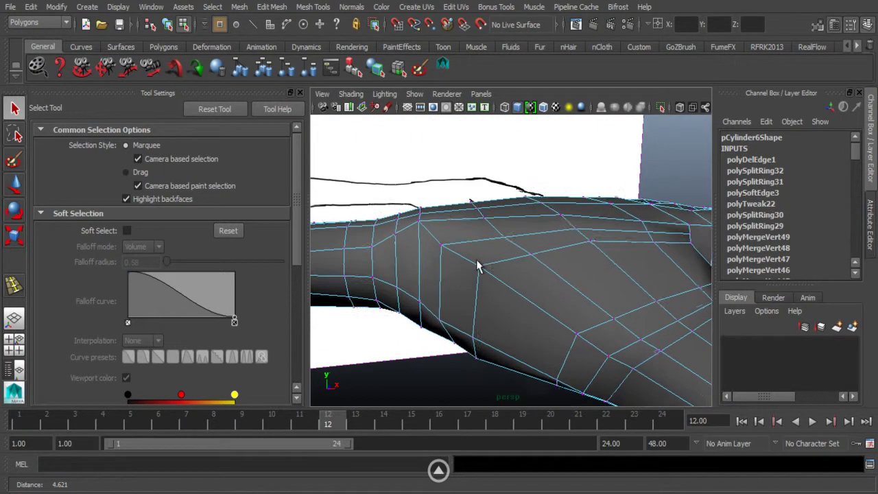
pyautogui.moveTo(462, 202); pyautogui.dragTo(421, 202, button='right')
pyautogui.click(420, 222)
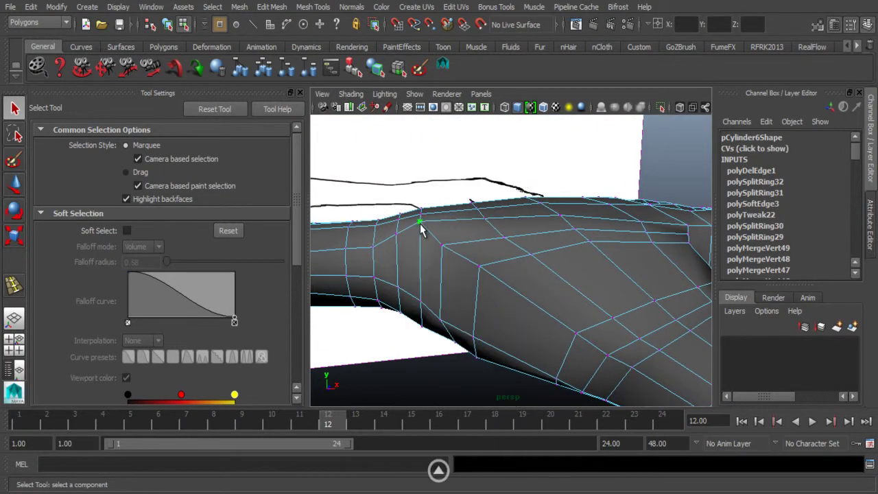
pyautogui.press('w')
pyautogui.moveTo(416, 159); pyautogui.dragTo(411, 170)
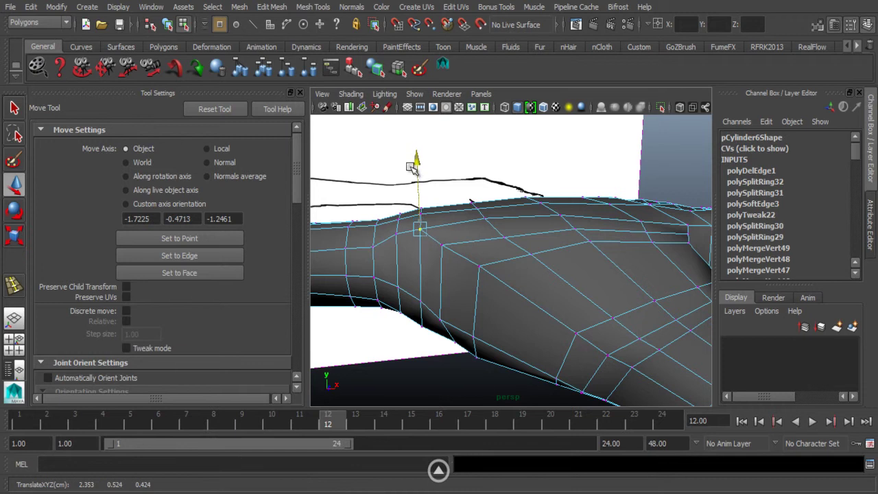
# Step: Adjust the height of the vertices along the thumb side of the back of the hand to even out its curvature
pyautogui.keyDown('alt'); pyautogui.moveTo(496, 225); pyautogui.dragTo(336, 290); pyautogui.keyUp('alt')
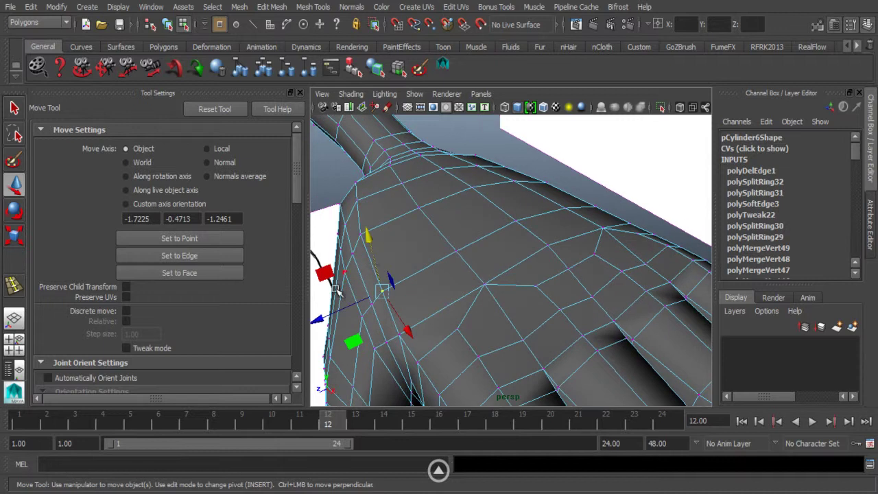
pyautogui.moveTo(370, 249); pyautogui.dragTo(354, 168)
pyautogui.moveTo(357, 206); pyautogui.dragTo(350, 163)
pyautogui.keyDown('alt'); pyautogui.moveTo(338, 245); pyautogui.dragTo(374, 236); pyautogui.keyUp('alt')
pyautogui.keyDown('alt'); pyautogui.moveTo(377, 240); pyautogui.dragTo(406, 289); pyautogui.keyUp('alt')
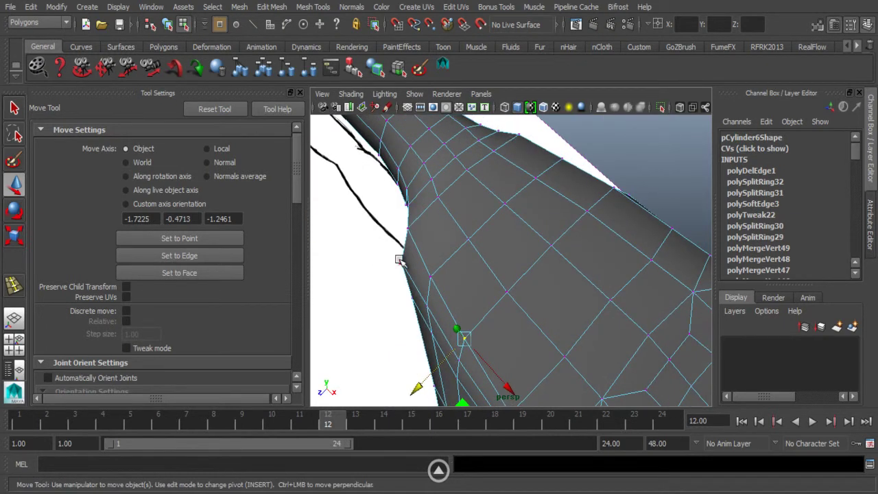
pyautogui.keyDown('alt'); pyautogui.moveTo(416, 388); pyautogui.dragTo(357, 309); pyautogui.keyUp('alt')
pyautogui.keyDown('alt'); pyautogui.moveTo(358, 309); pyautogui.dragTo(410, 239); pyautogui.keyUp('alt')
pyautogui.keyDown('alt'); pyautogui.moveTo(433, 211); pyautogui.dragTo(455, 171); pyautogui.keyUp('alt')
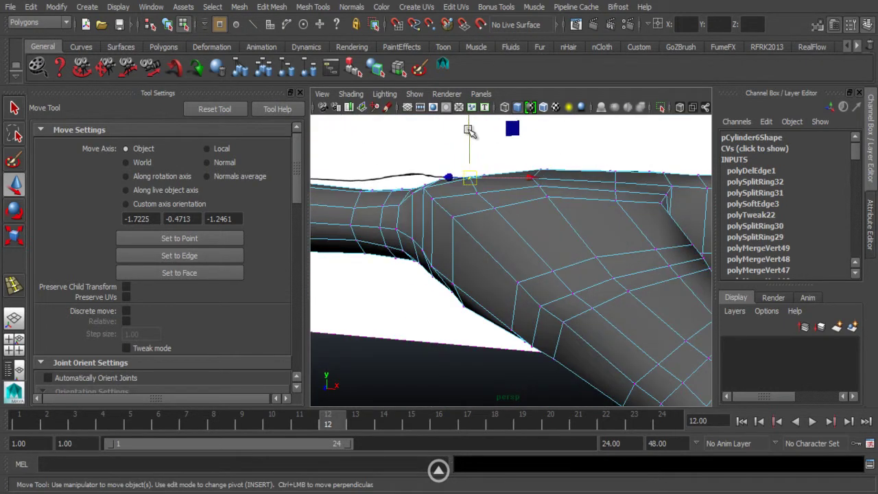
pyautogui.moveTo(469, 130); pyautogui.dragTo(519, 227)
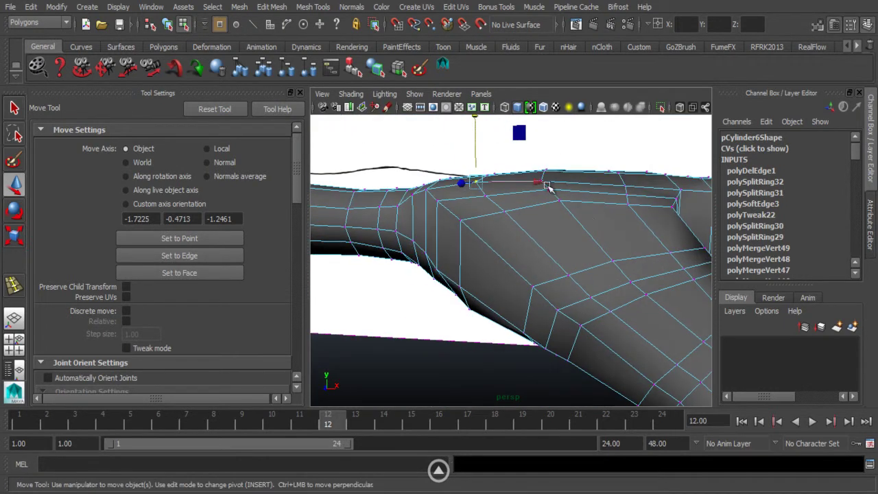
# Step: Try to move the vertices in the web between the thumb and index finger, and undo the attempt
pyautogui.click(574, 165)
pyautogui.keyDown('alt'); pyautogui.moveTo(568, 206); pyautogui.dragTo(580, 266); pyautogui.keyUp('alt')
pyautogui.click(601, 327)
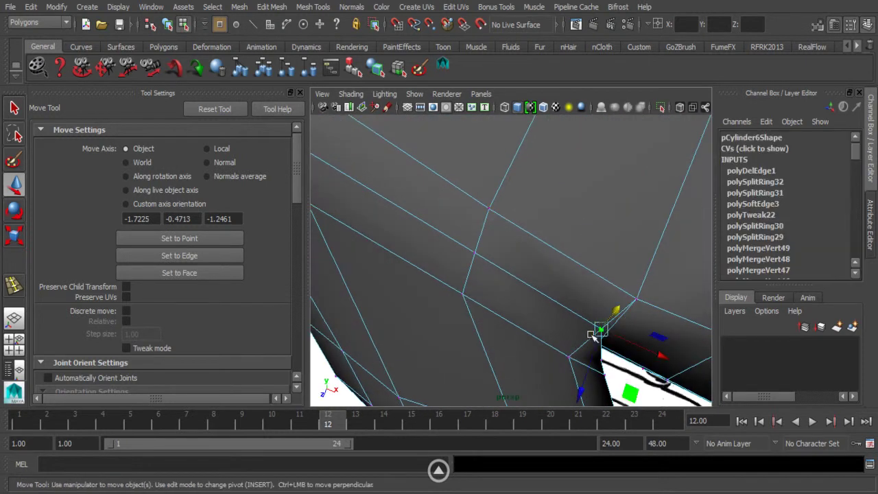
pyautogui.moveTo(640, 343); pyautogui.dragTo(475, 281)
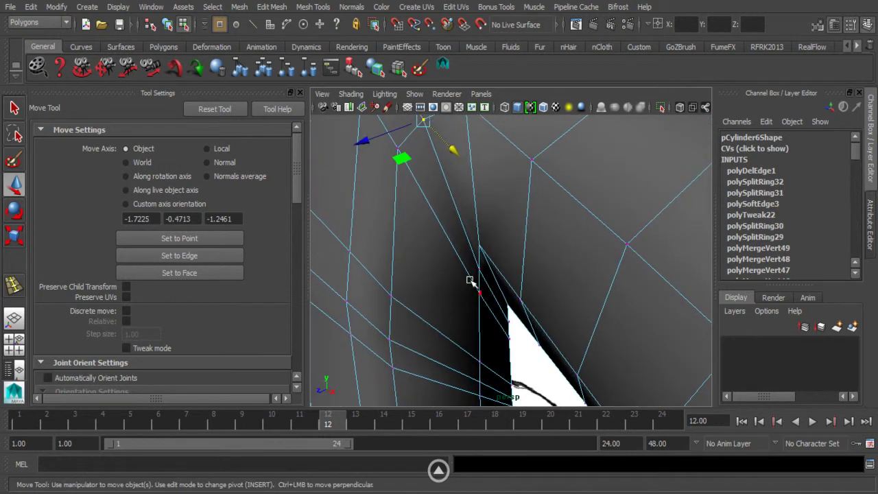
pyautogui.hotkey('ctrl', 'z')
pyautogui.hotkey('ctrl', 'z')
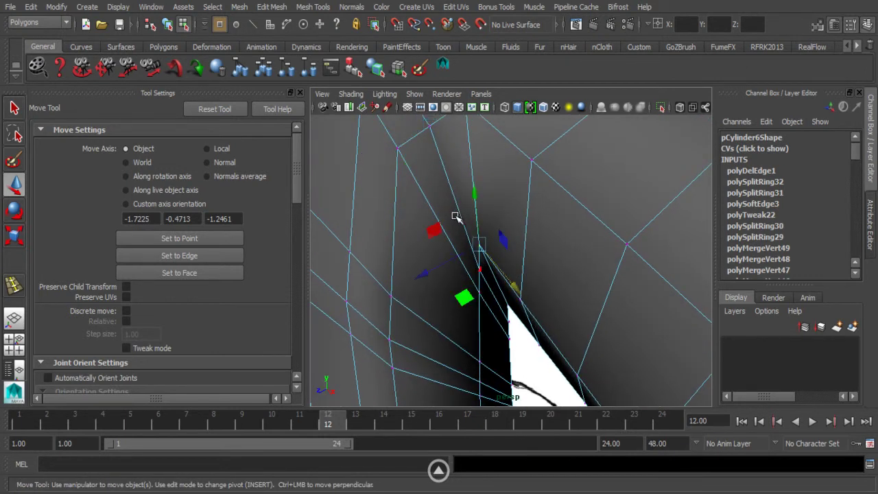
# Step: Shift the two consecutive edges in the web between the thumb and index finger along X
pyautogui.moveTo(455, 167); pyautogui.dragTo(455, 134, button='right')
pyautogui.click(449, 164)
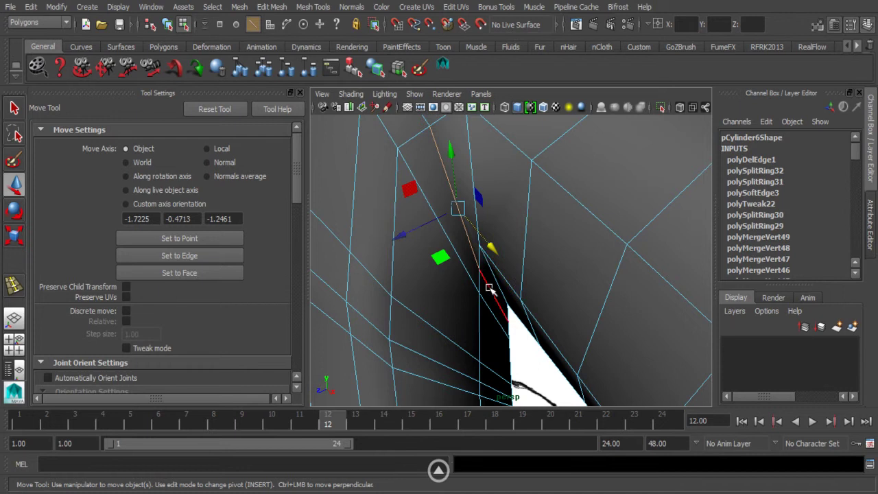
pyautogui.click(489, 288)
pyautogui.keyDown('alt'); pyautogui.moveTo(489, 288); pyautogui.dragTo(533, 327); pyautogui.keyUp('alt')
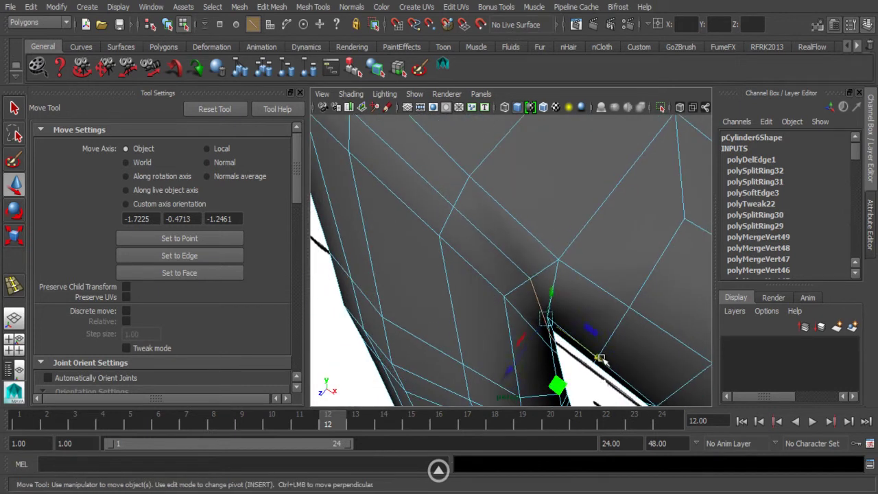
pyautogui.moveTo(600, 358); pyautogui.dragTo(513, 295)
pyautogui.keyDown('alt'); pyautogui.moveTo(494, 223); pyautogui.dragTo(460, 185); pyautogui.keyUp('alt')
# Step: Return to object mode, select the arm and hand mesh, and examine it from the little-finger side
pyautogui.moveTo(466, 179); pyautogui.dragTo(522, 156, button='right')
pyautogui.click(466, 249)
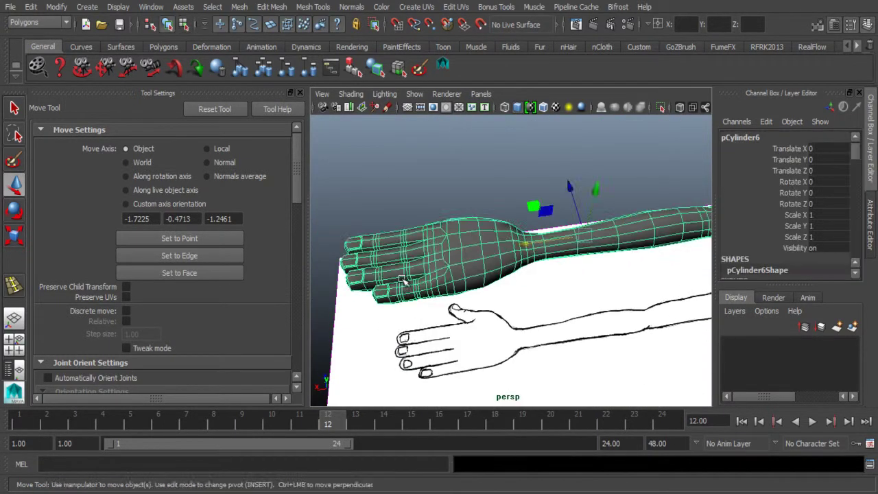
pyautogui.keyDown('alt'); pyautogui.moveTo(466, 250); pyautogui.dragTo(505, 278); pyautogui.keyUp('alt')
pyautogui.click(412, 321)
pyautogui.scroll(3, 449, 248)
pyautogui.click(497, 265)
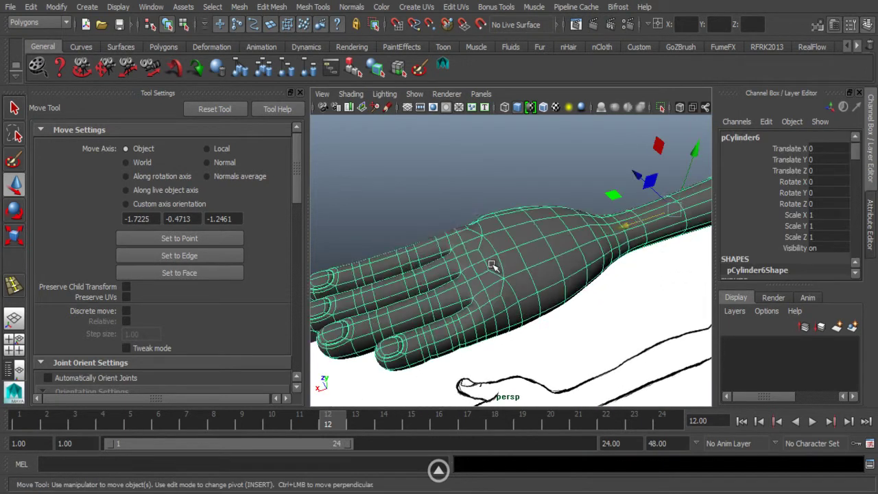
# Step: Turn off the smooth preview, apply Smooth to the arm and hand mesh, and inspect the denser surface around the thumb
pyautogui.press('1')
pyautogui.press('space')
pyautogui.click(356, 199)
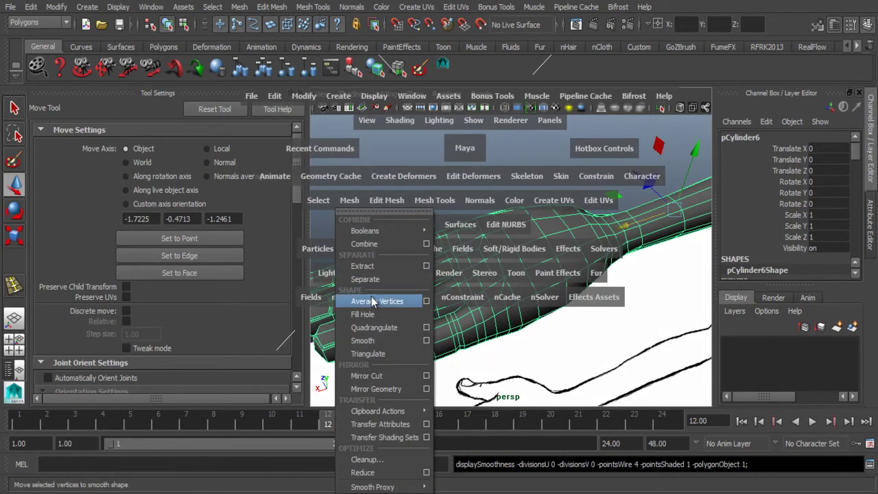
pyautogui.click(362, 340)
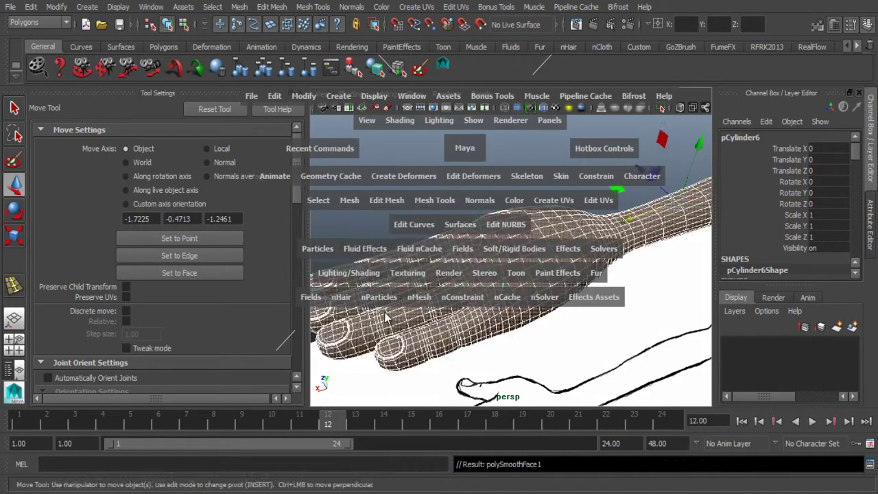
pyautogui.click(368, 205)
pyautogui.keyDown('alt'); pyautogui.moveTo(369, 205); pyautogui.dragTo(515, 243); pyautogui.keyUp('alt')
pyautogui.click(466, 267)
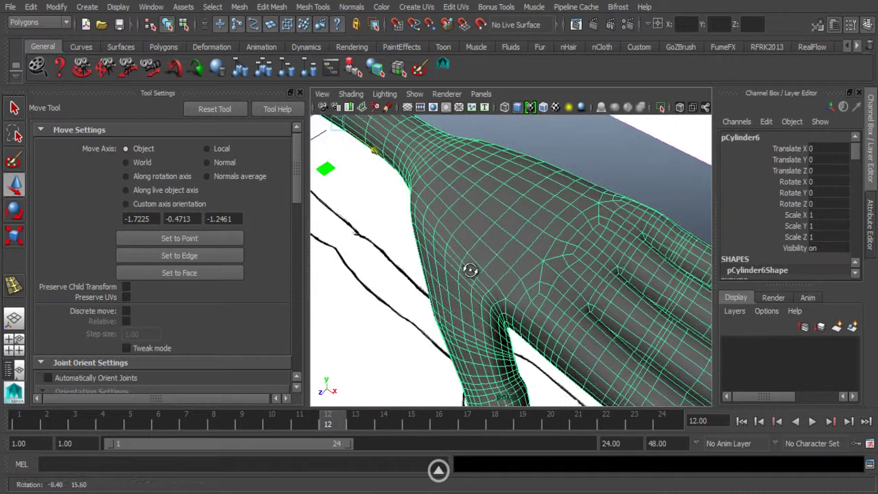
pyautogui.scroll(2, 469, 268)
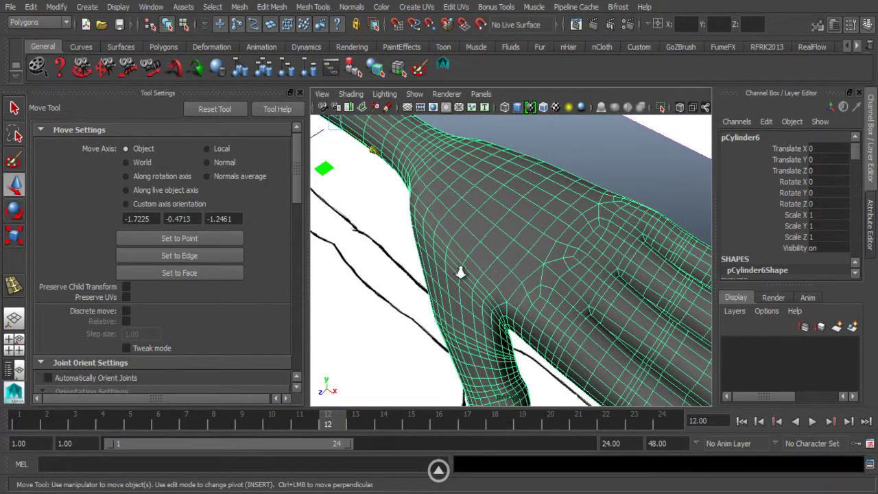
# Step: Undo the Smooth operation on the arm and hand mesh
pyautogui.hotkey('ctrl', 'z')
pyautogui.hotkey('ctrl', 'z')
pyautogui.hotkey('ctrl', 'z')
pyautogui.hotkey('ctrl', 'z')
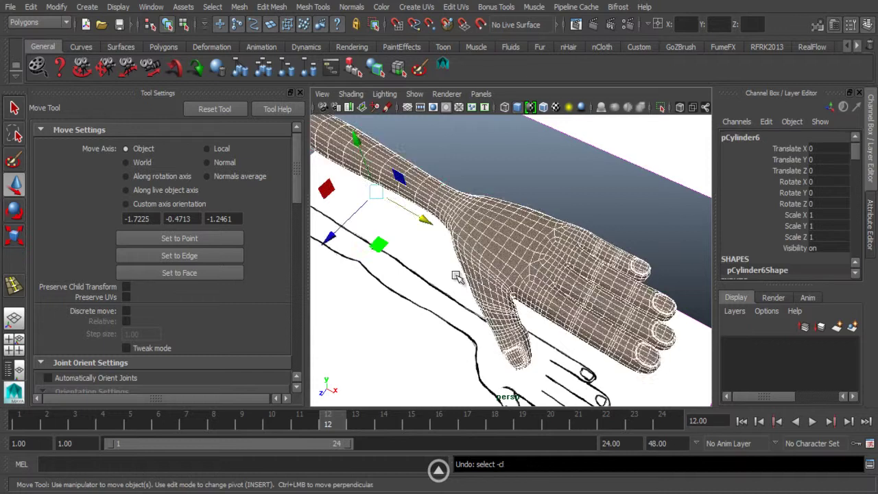
pyautogui.hotkey('ctrl', 'z')
# Step: In vertex mode, reposition the vertex on the back of the hand above the thumb web along Z and Y
pyautogui.scroll(5, 480, 271)
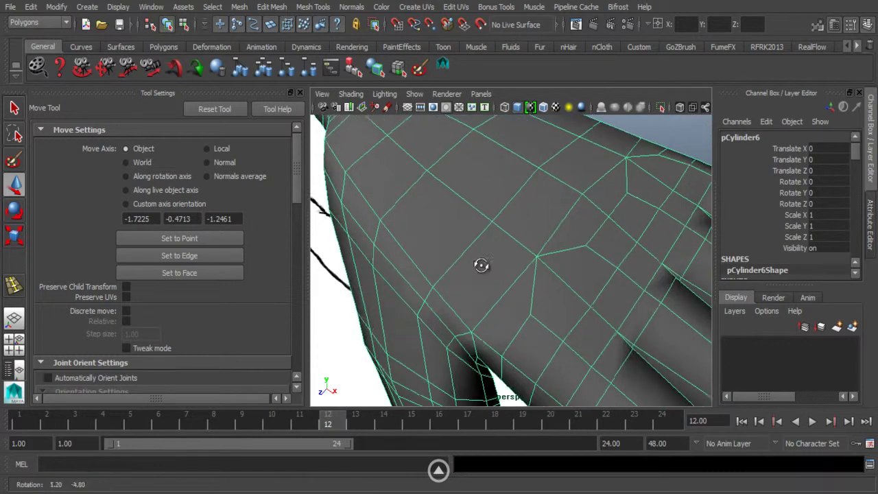
pyautogui.keyDown('alt'); pyautogui.moveTo(478, 261); pyautogui.dragTo(489, 290); pyautogui.keyUp('alt')
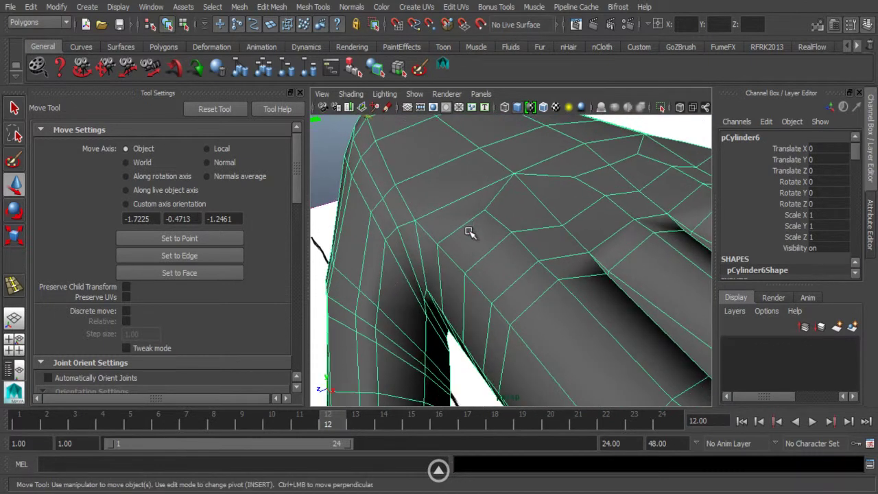
pyautogui.scroll(-3, 471, 231)
pyautogui.moveTo(471, 166); pyautogui.dragTo(433, 169, button='right')
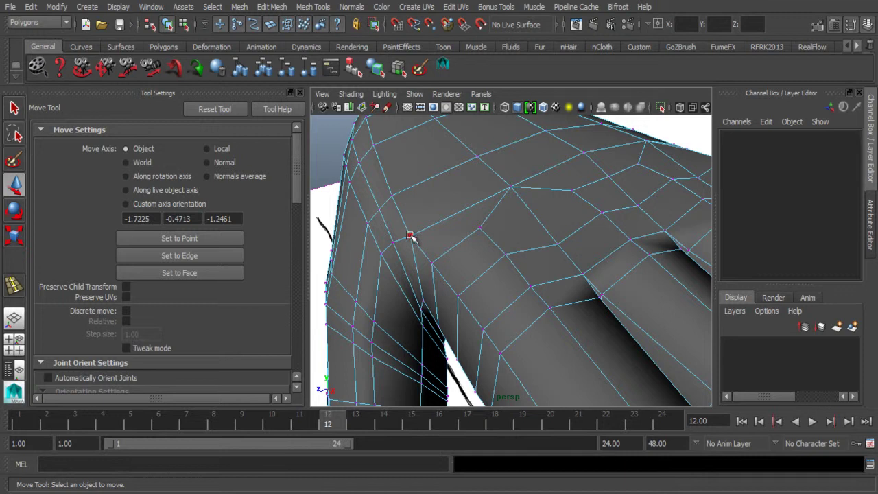
pyautogui.click(410, 235)
pyautogui.moveTo(357, 256); pyautogui.dragTo(363, 255)
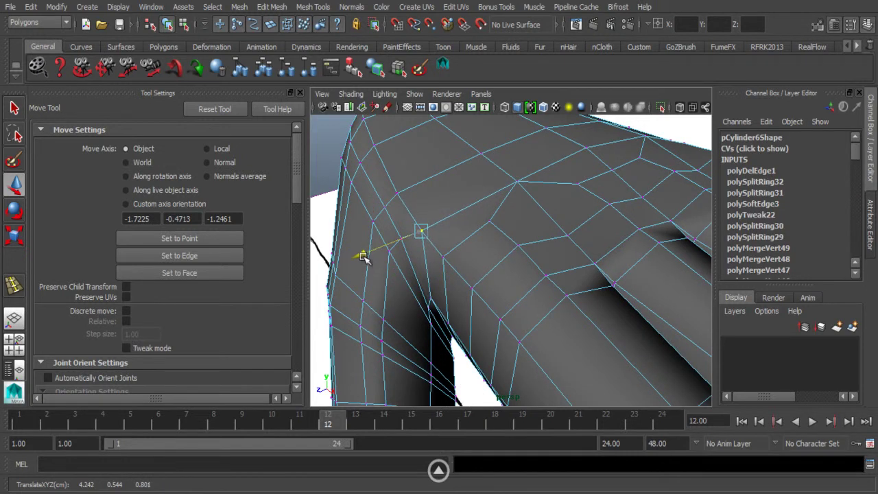
pyautogui.moveTo(410, 174); pyautogui.dragTo(410, 173)
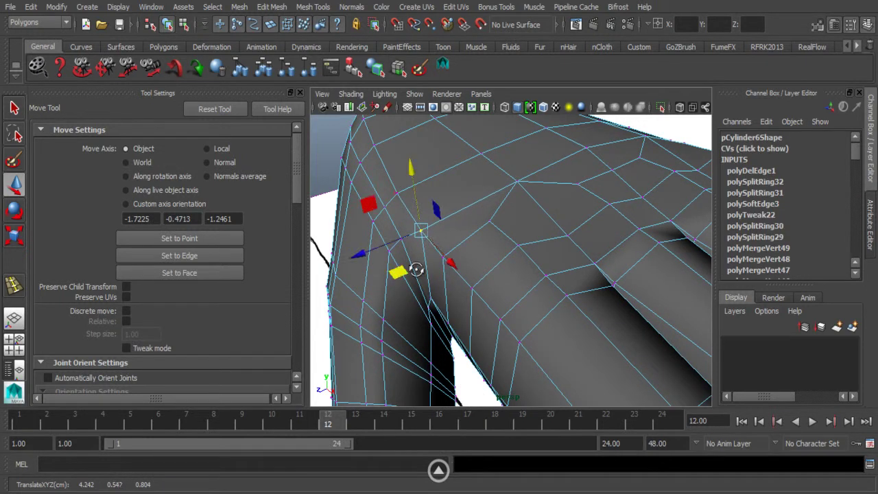
# Step: Shift the vertex behind the index knuckle and the two vertices behind the middle and ring knuckles toward the fingers along X
pyautogui.keyDown('alt'); pyautogui.moveTo(416, 270); pyautogui.dragTo(339, 322); pyautogui.keyUp('alt')
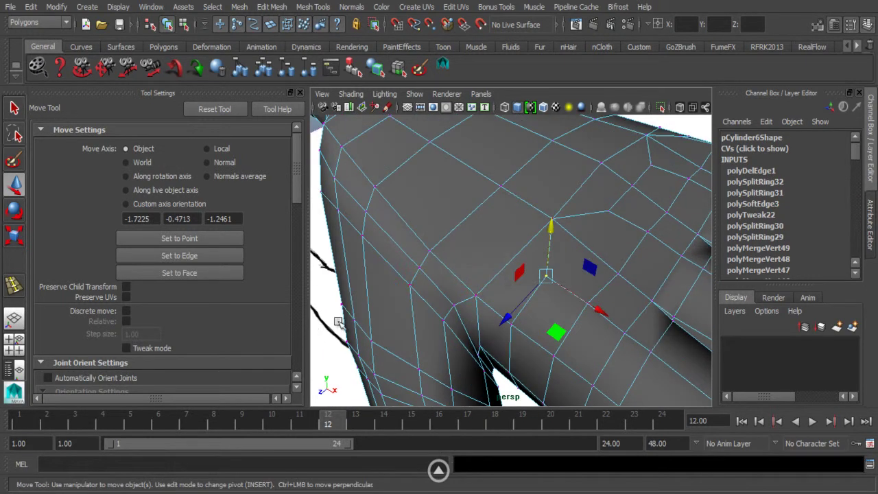
pyautogui.moveTo(598, 321); pyautogui.dragTo(498, 313)
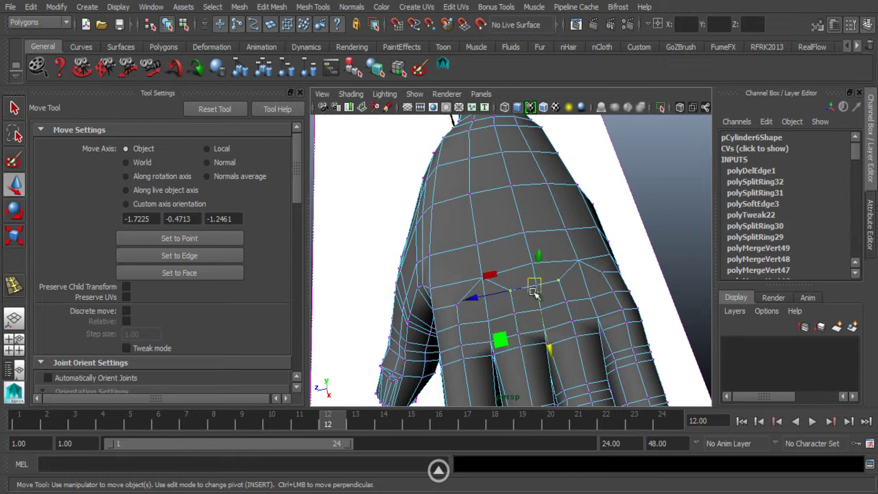
pyautogui.click(504, 323)
pyautogui.keyDown('alt'); pyautogui.moveTo(486, 314); pyautogui.dragTo(526, 331, button='right'); pyautogui.keyUp('alt')
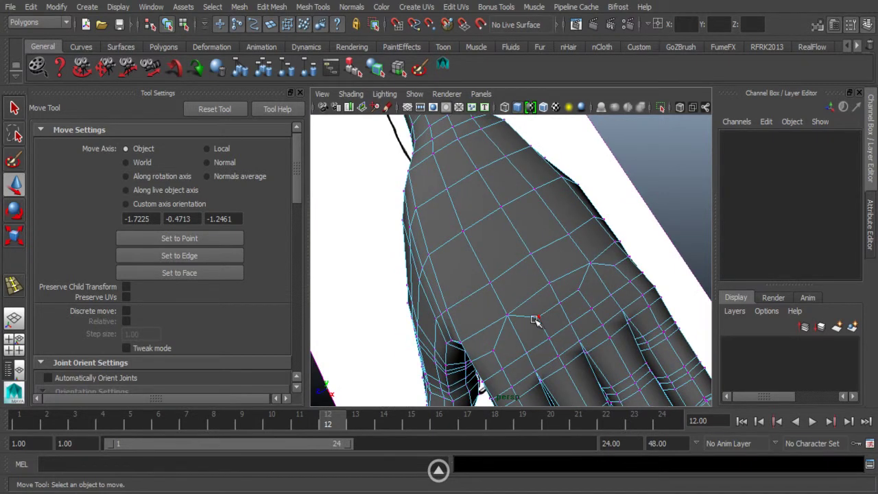
pyautogui.click(536, 317)
pyautogui.keyDown('shift'); pyautogui.click(580, 291); pyautogui.keyUp('shift')
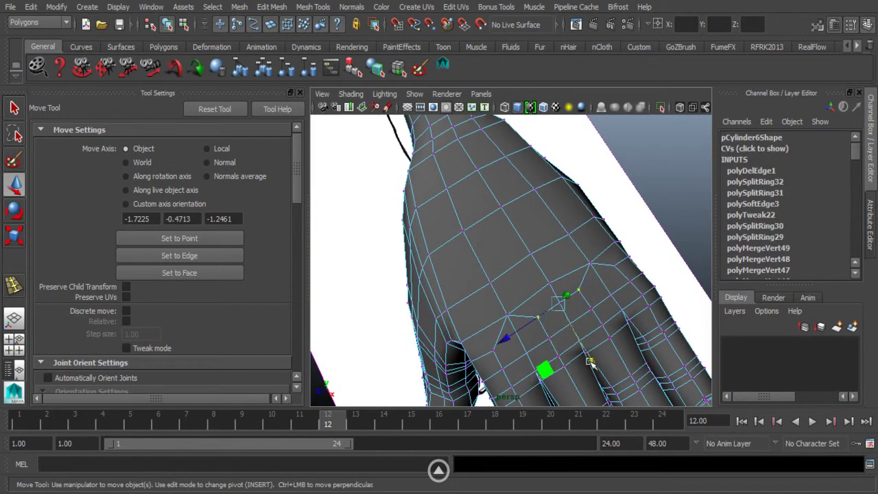
pyautogui.moveTo(590, 361); pyautogui.dragTo(592, 365)
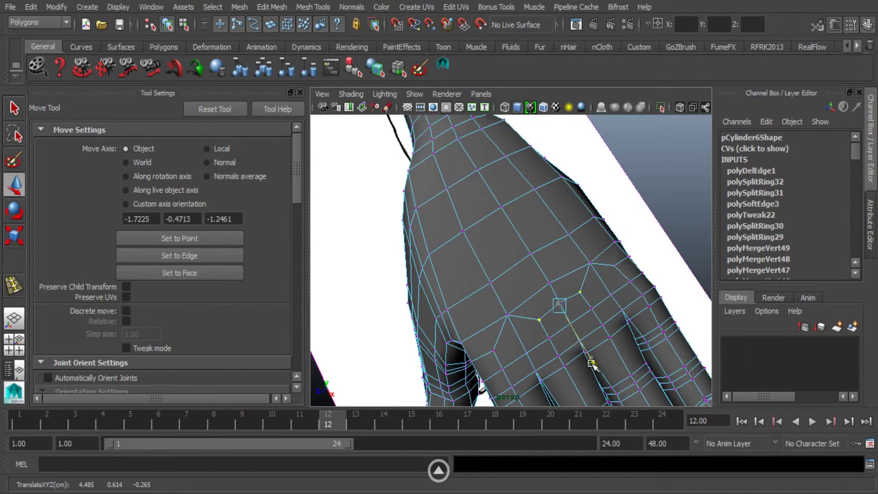
pyautogui.moveTo(590, 362); pyautogui.dragTo(592, 364)
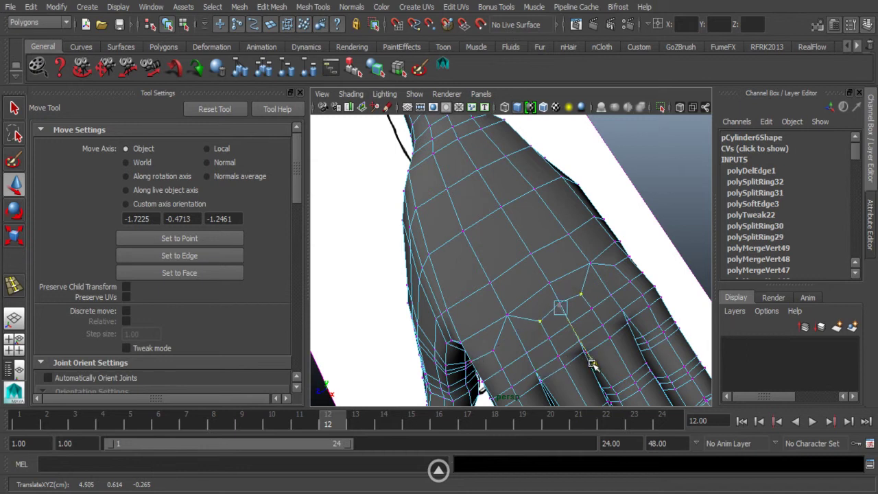
# Step: Move the thumb-web vertex and the vertex near the little-finger knuckle together toward the fingers along X, then clear the selection
pyautogui.click(472, 361)
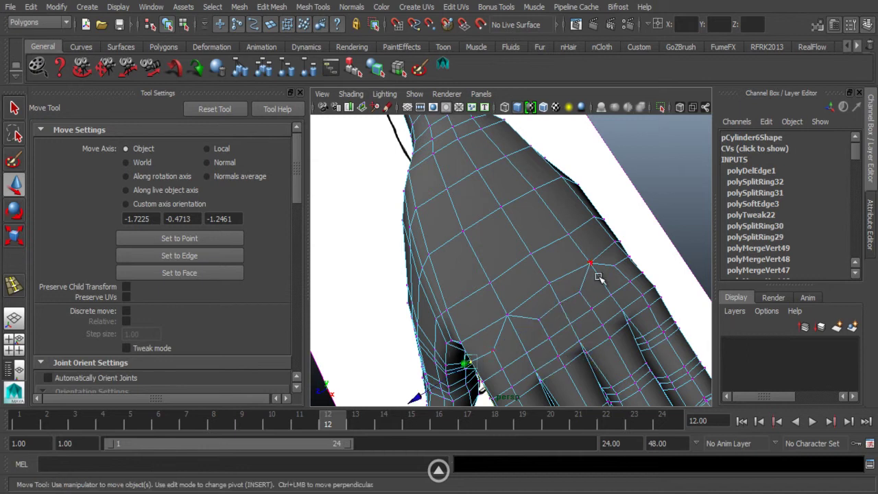
pyautogui.keyDown('shift'); pyautogui.click(613, 266); pyautogui.keyUp('shift')
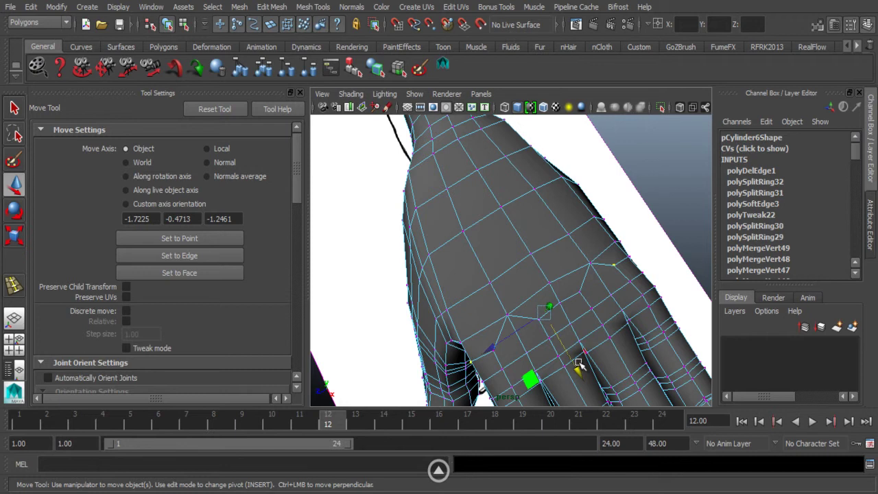
pyautogui.moveTo(578, 364); pyautogui.dragTo(581, 368)
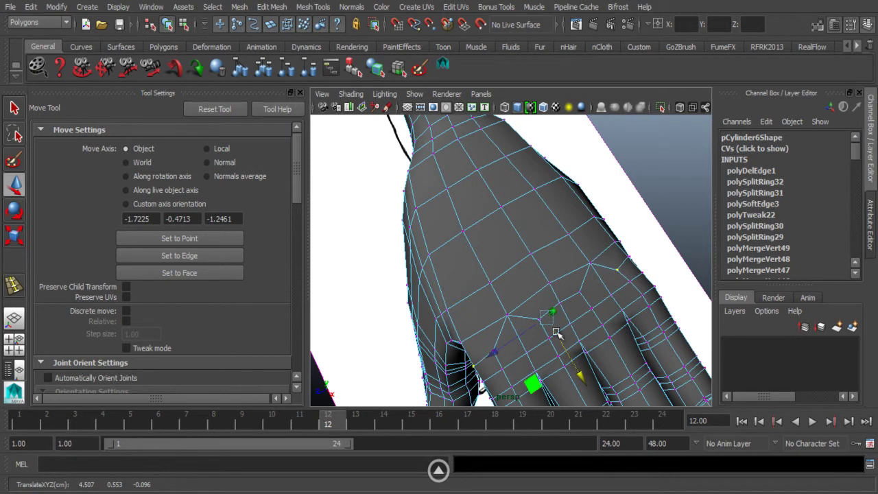
pyautogui.scroll(-5, 549, 339)
pyautogui.keyDown('alt'); pyautogui.moveTo(548, 330); pyautogui.dragTo(537, 259); pyautogui.keyUp('alt')
pyautogui.click(600, 211)
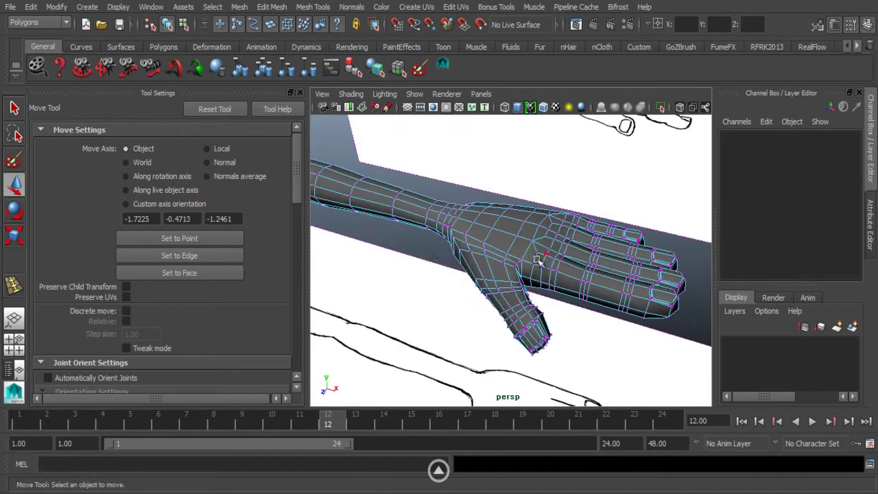
# Step: Return to object mode, turn on the smooth preview for the arm and hand mesh, and examine the thumb and palm side
pyautogui.moveTo(455, 237); pyautogui.dragTo(514, 145, button='right')
pyautogui.click(507, 215)
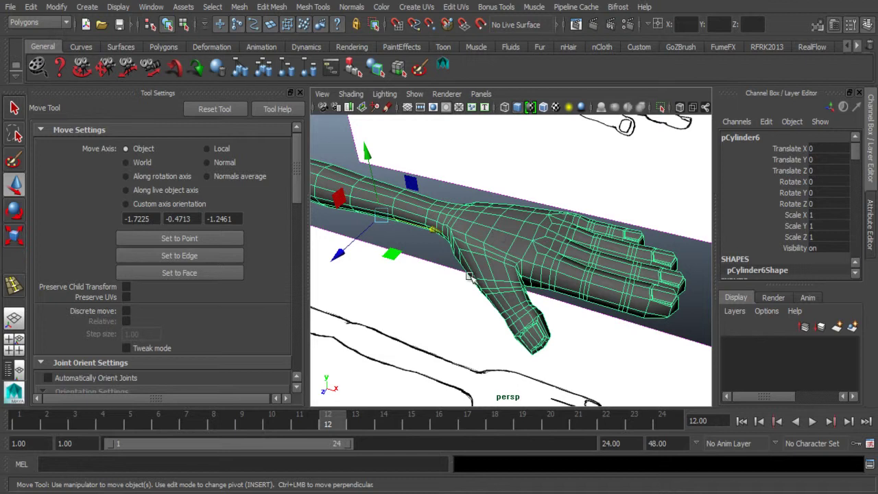
pyautogui.keyDown('alt'); pyautogui.moveTo(471, 279); pyautogui.dragTo(424, 363); pyautogui.keyUp('alt')
pyautogui.click(438, 269)
pyautogui.click(490, 275)
pyautogui.press('3')
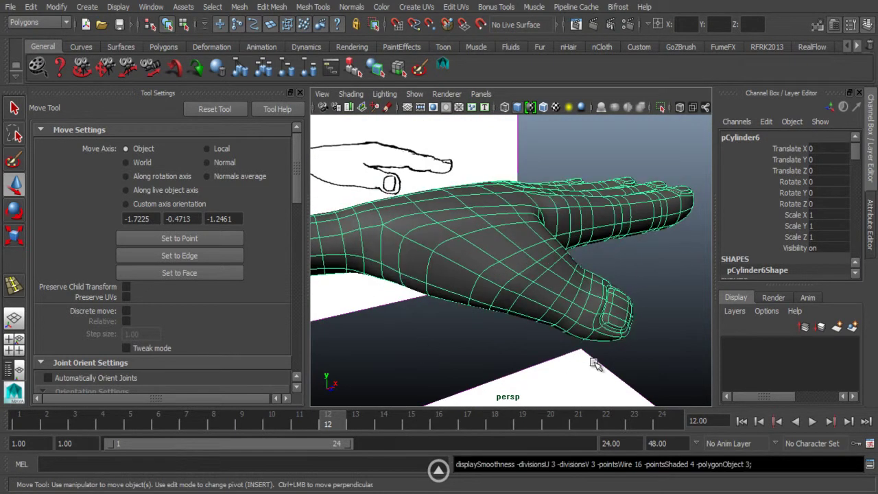
pyautogui.click(547, 336)
pyautogui.keyDown('alt'); pyautogui.moveTo(547, 336); pyautogui.dragTo(443, 232); pyautogui.keyUp('alt')
# Step: Turn off the smooth preview and, in edge mode, select the consecutive edges along the thumb's inner side at the web
pyautogui.click(430, 269)
pyautogui.press('1')
pyautogui.keyDown('alt'); pyautogui.moveTo(414, 278); pyautogui.dragTo(431, 166); pyautogui.keyUp('alt')
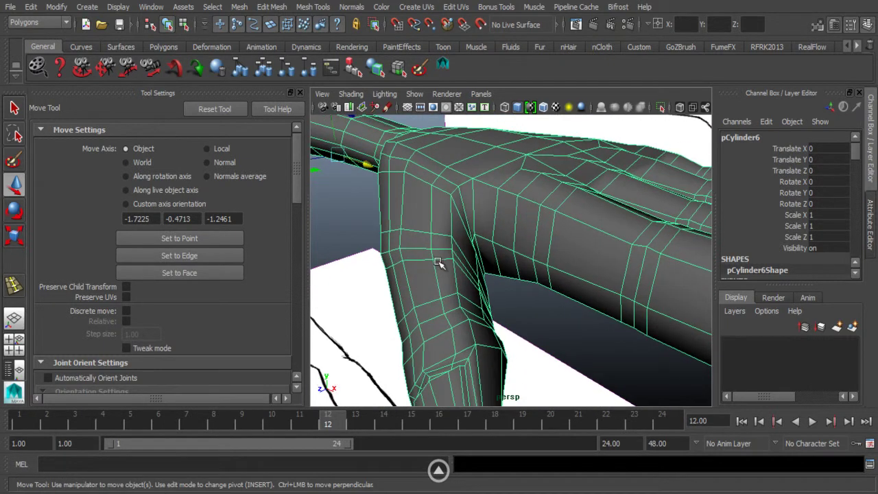
pyautogui.moveTo(431, 167); pyautogui.dragTo(425, 135, button='right')
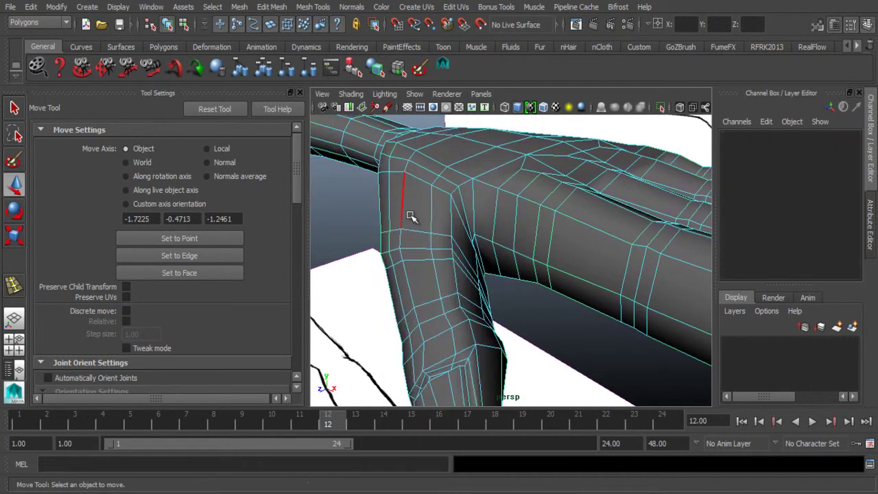
pyautogui.click(452, 231)
pyautogui.keyDown('alt'); pyautogui.moveTo(420, 275); pyautogui.dragTo(414, 231); pyautogui.keyUp('alt')
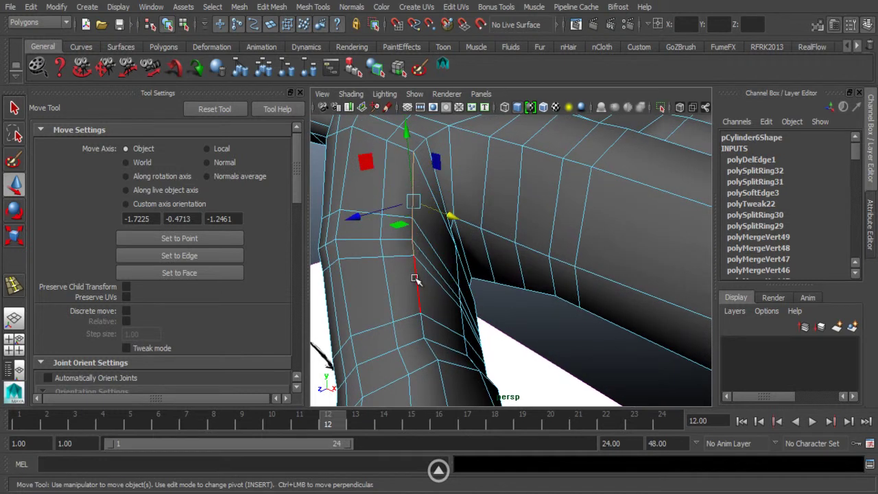
pyautogui.keyDown('alt'); pyautogui.moveTo(403, 321); pyautogui.dragTo(458, 319); pyautogui.keyUp('alt')
pyautogui.keyDown('alt'); pyautogui.moveTo(405, 267); pyautogui.dragTo(485, 243); pyautogui.keyUp('alt')
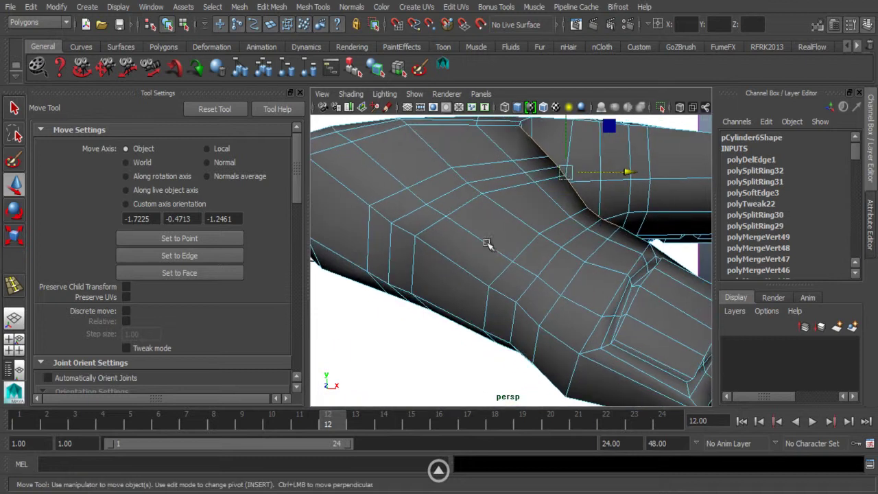
# Step: Select the edge run along the outer side of the thumb base and the strip of faces beside it to examine the shape
pyautogui.keyDown('alt'); pyautogui.moveTo(563, 176); pyautogui.dragTo(380, 231); pyautogui.keyUp('alt')
pyautogui.click(380, 231)
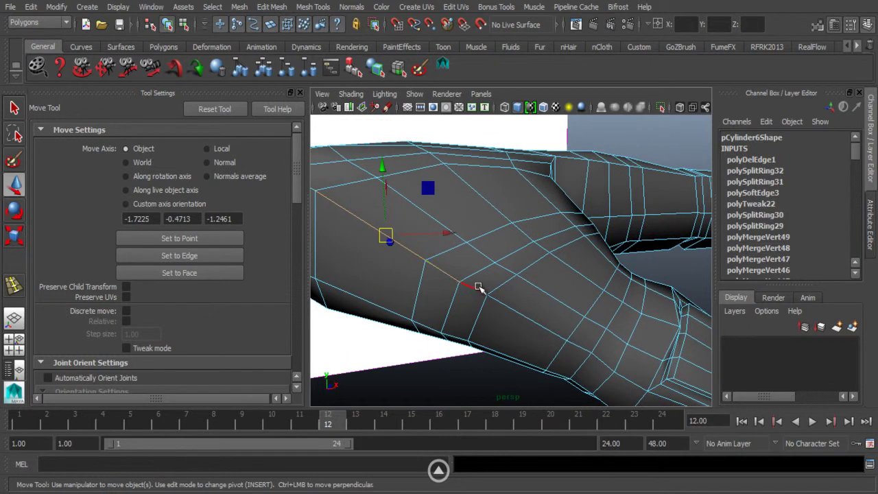
pyautogui.keyDown('alt'); pyautogui.moveTo(478, 309); pyautogui.dragTo(400, 310); pyautogui.keyUp('alt')
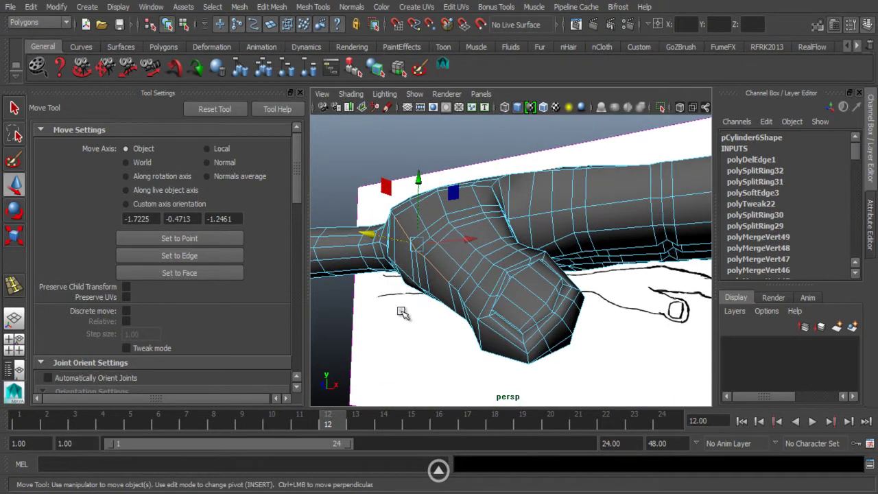
pyautogui.click(358, 333)
pyautogui.keyDown('alt'); pyautogui.moveTo(357, 333); pyautogui.dragTo(460, 256); pyautogui.keyUp('alt')
pyautogui.moveTo(451, 165); pyautogui.dragTo(453, 202, button='right')
pyautogui.click(445, 227)
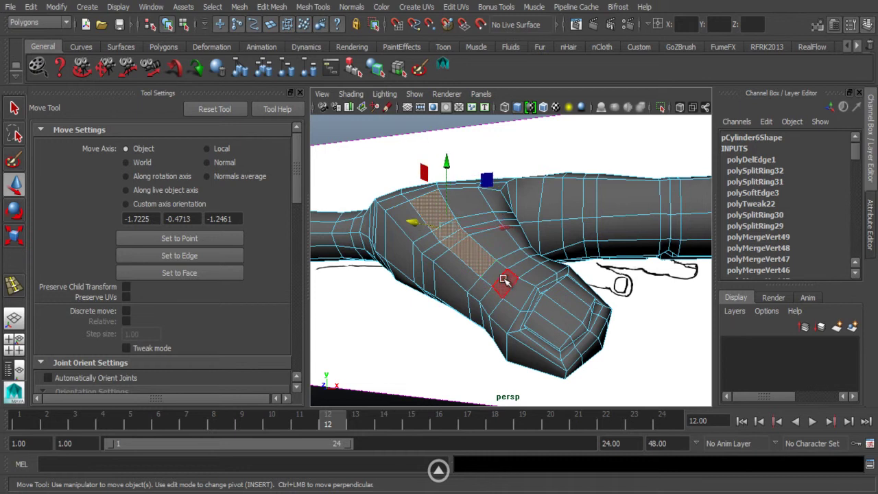
# Step: In edge mode, select the run of edges along the side of the thumb base up to the thumb joint and lower it
pyautogui.moveTo(439, 267)
pyautogui.keyDown('alt'); pyautogui.mouseDown()
pyautogui.moveTo(421, 221)
pyautogui.moveTo(403, 227)
pyautogui.moveTo(486, 231)
pyautogui.moveTo(460, 224)
pyautogui.moveTo(513, 241)
pyautogui.moveTo(427, 233)
pyautogui.moveTo(472, 254)
pyautogui.moveTo(439, 251)
pyautogui.mouseUp(); pyautogui.keyUp('alt')
pyautogui.moveTo(439, 251); pyautogui.dragTo(442, 137, button='right')
pyautogui.click(484, 253)
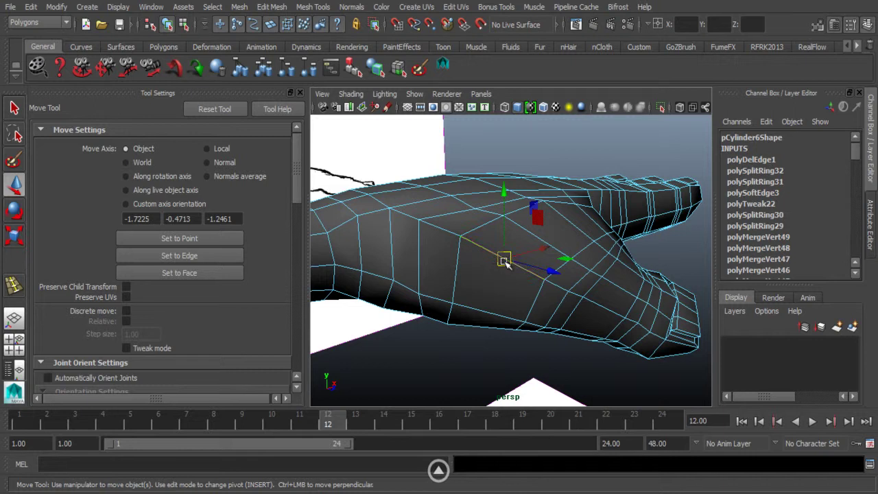
pyautogui.keyDown('alt'); pyautogui.moveTo(504, 263); pyautogui.dragTo(494, 260); pyautogui.keyUp('alt')
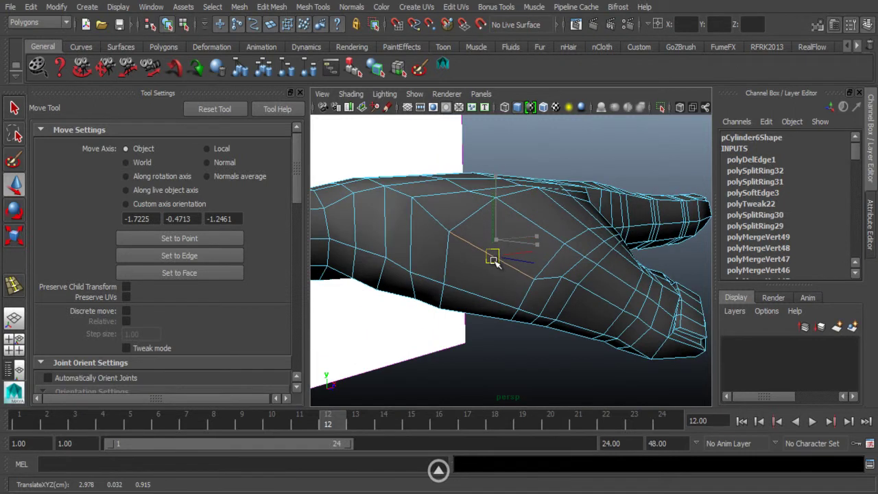
pyautogui.hotkey('ctrl', 'z')
pyautogui.keyDown('shift'); pyautogui.click(549, 274); pyautogui.keyUp('shift')
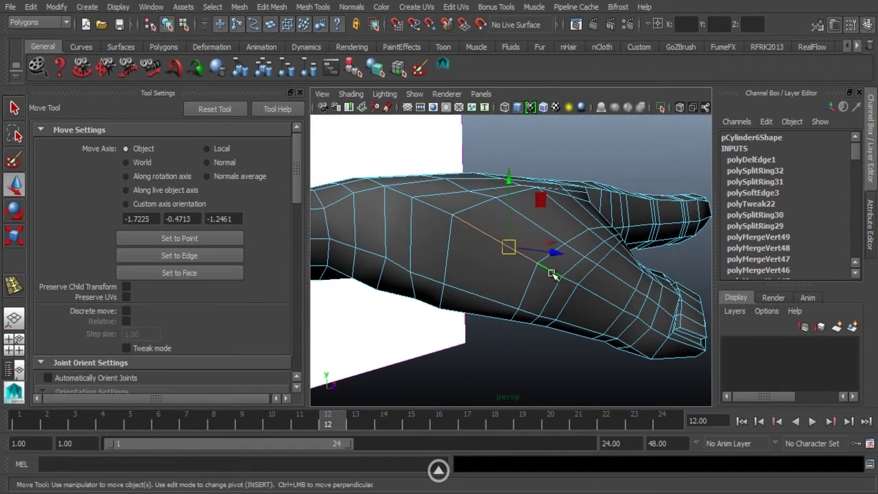
pyautogui.keyDown('shift'); pyautogui.click(569, 281); pyautogui.keyUp('shift')
pyautogui.keyDown('shift'); pyautogui.click(588, 291); pyautogui.keyUp('shift')
pyautogui.moveTo(541, 266); pyautogui.dragTo(540, 277)
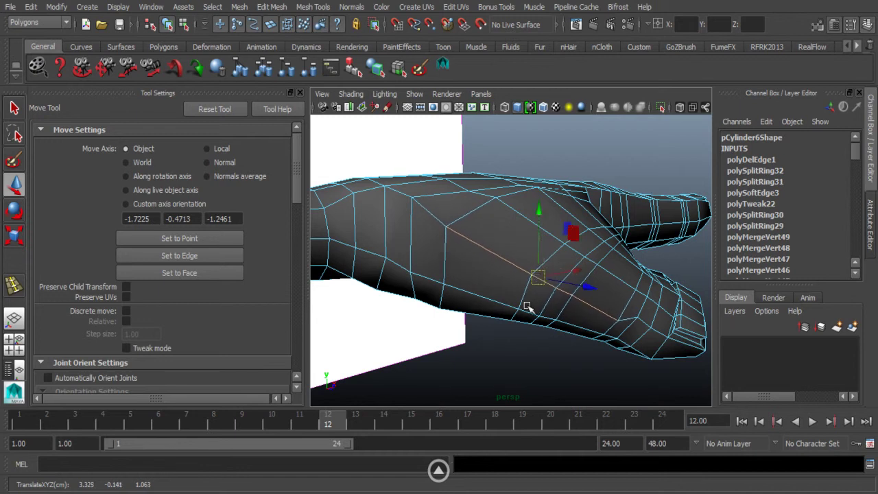
# Step: Switch to vertex mode and select the vertex at the kink in the thumb's side edge line, just behind the joint
pyautogui.keyDown('alt'); pyautogui.moveTo(525, 303); pyautogui.dragTo(447, 253); pyautogui.keyUp('alt')
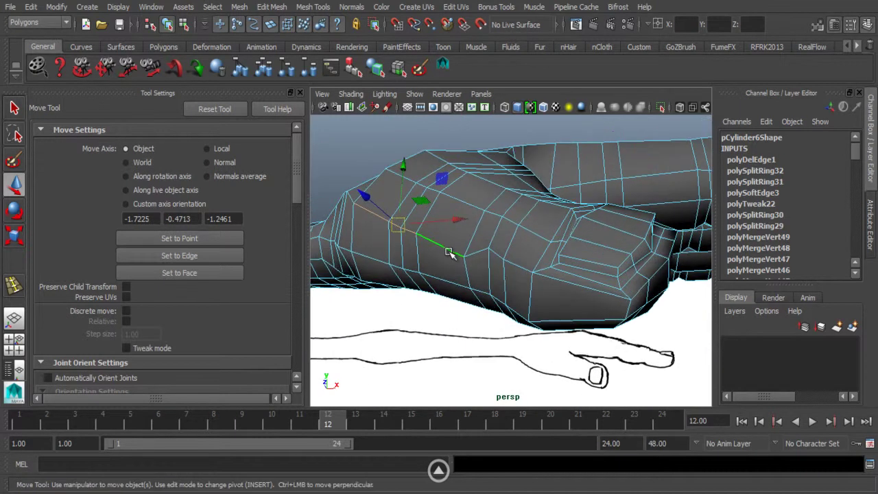
pyautogui.moveTo(449, 166); pyautogui.dragTo(399, 172, button='right')
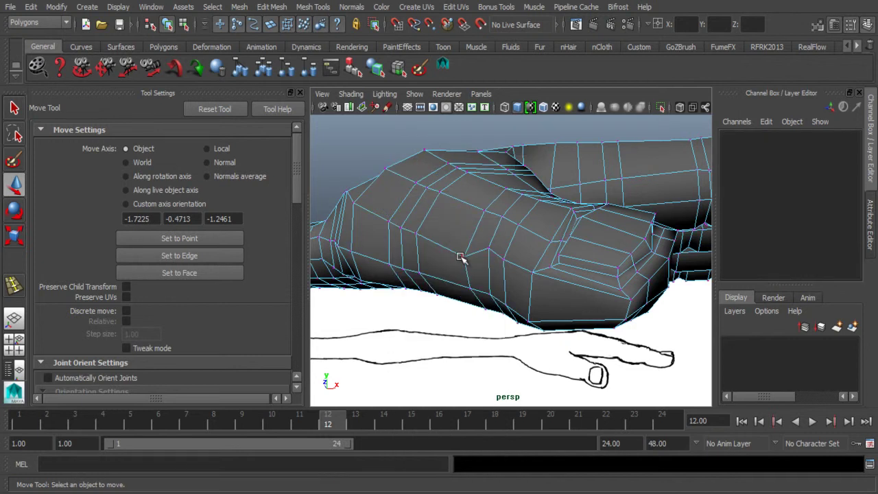
pyautogui.click(461, 255)
pyautogui.keyDown('alt'); pyautogui.moveTo(466, 252); pyautogui.dragTo(406, 183); pyautogui.keyUp('alt')
# Step: In edge mode, select the lengthwise edge run on top of the thumb near the web and move it slightly
pyautogui.moveTo(406, 183); pyautogui.dragTo(431, 163, button='right')
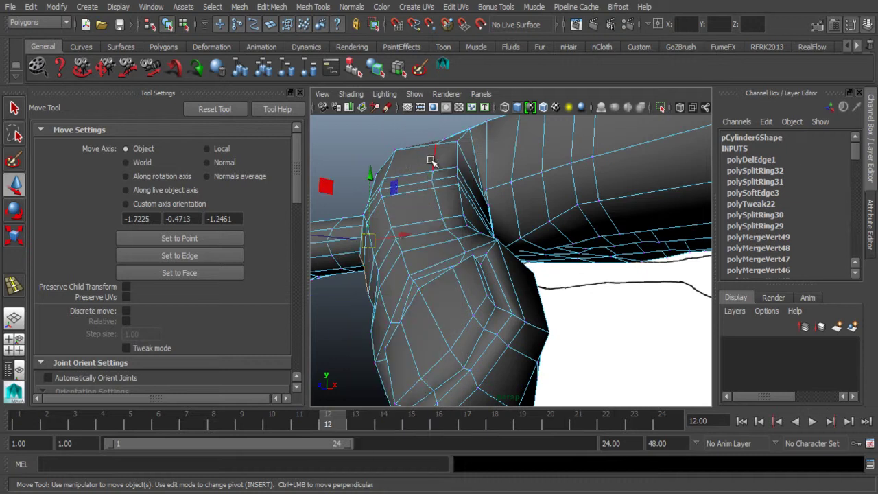
pyautogui.click(432, 159)
pyautogui.moveTo(431, 174); pyautogui.dragTo(451, 238, button='middle')
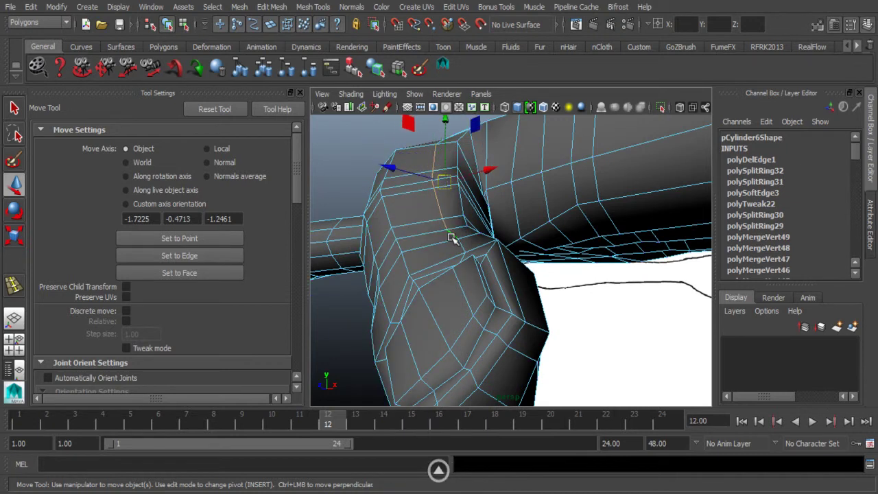
pyautogui.keyDown('alt'); pyautogui.moveTo(407, 230); pyautogui.dragTo(442, 160); pyautogui.keyUp('alt')
pyautogui.click(435, 164)
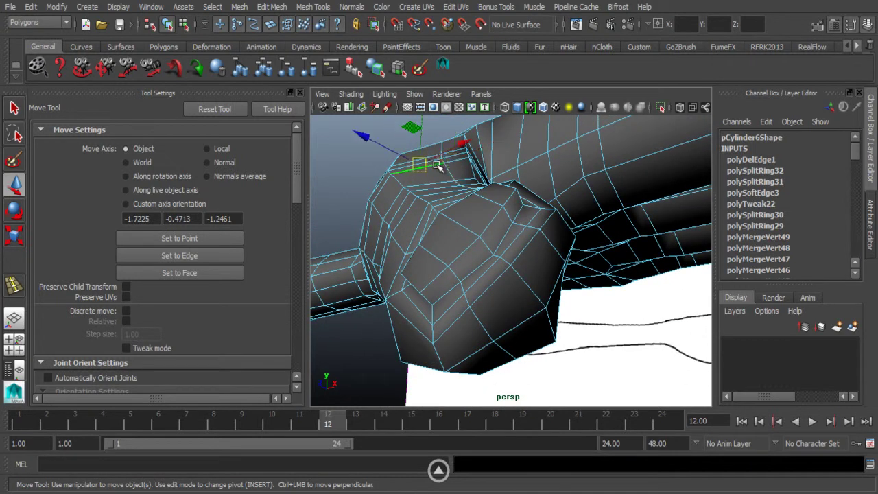
pyautogui.hotkey('ctrl', 'z')
pyautogui.moveTo(451, 163); pyautogui.dragTo(447, 157)
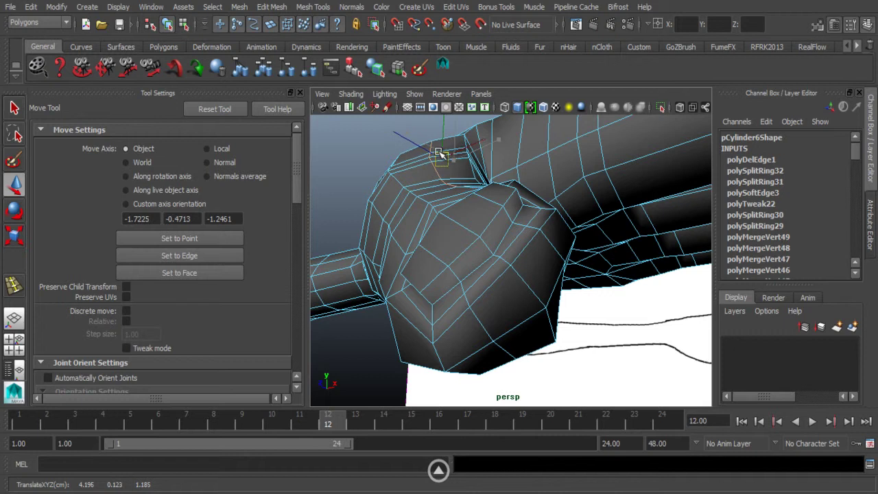
# Step: Turn on the smooth preview, clear the selection, and examine the thumb's side
pyautogui.keyDown('alt'); pyautogui.moveTo(440, 154); pyautogui.dragTo(484, 284); pyautogui.keyUp('alt')
pyautogui.press('3')
pyautogui.click(359, 294)
pyautogui.keyDown('alt'); pyautogui.moveTo(484, 284); pyautogui.dragTo(486, 311, button='middle'); pyautogui.keyUp('alt')
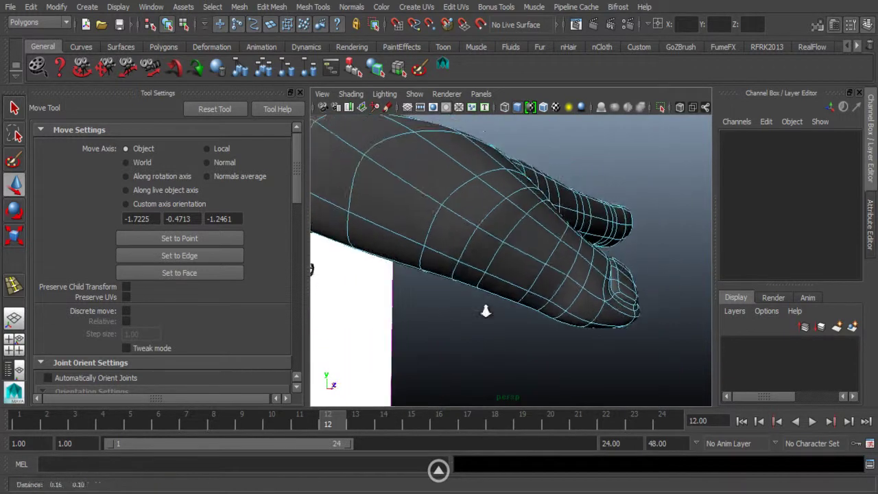
# Step: In edge mode, select the short crosswise edge on the outer side of the thumb base, adjust it slightly and clear the selection
pyautogui.keyDown('alt'); pyautogui.moveTo(485, 311); pyautogui.dragTo(454, 270); pyautogui.keyUp('alt')
pyautogui.moveTo(444, 165); pyautogui.dragTo(446, 288, button='right')
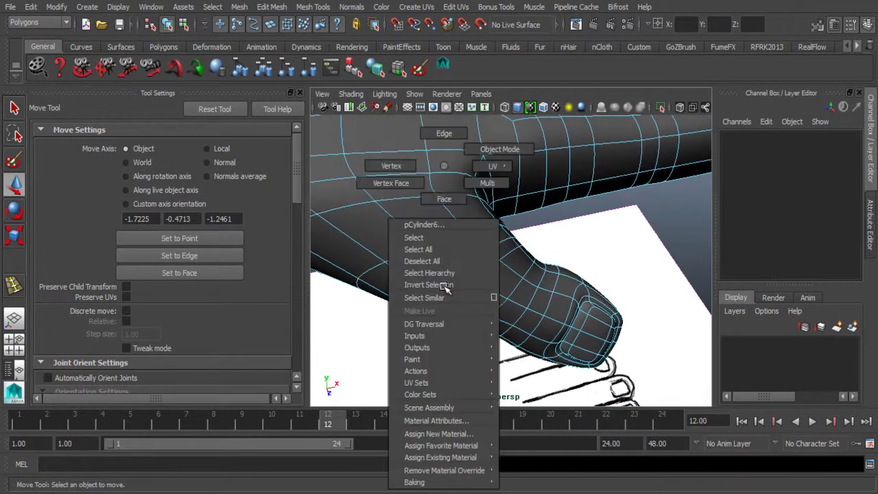
pyautogui.moveTo(433, 131); pyautogui.dragTo(439, 133, button='right')
pyautogui.click(454, 292)
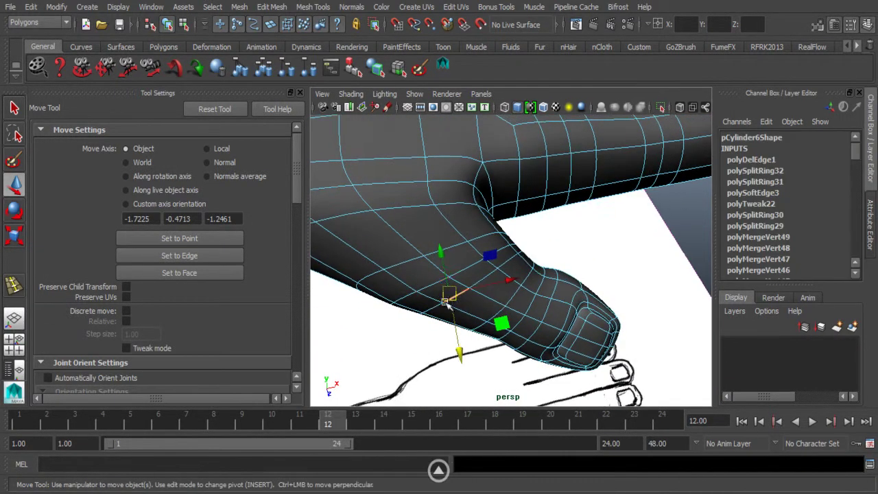
pyautogui.keyDown('alt'); pyautogui.moveTo(430, 286); pyautogui.dragTo(415, 307); pyautogui.keyUp('alt')
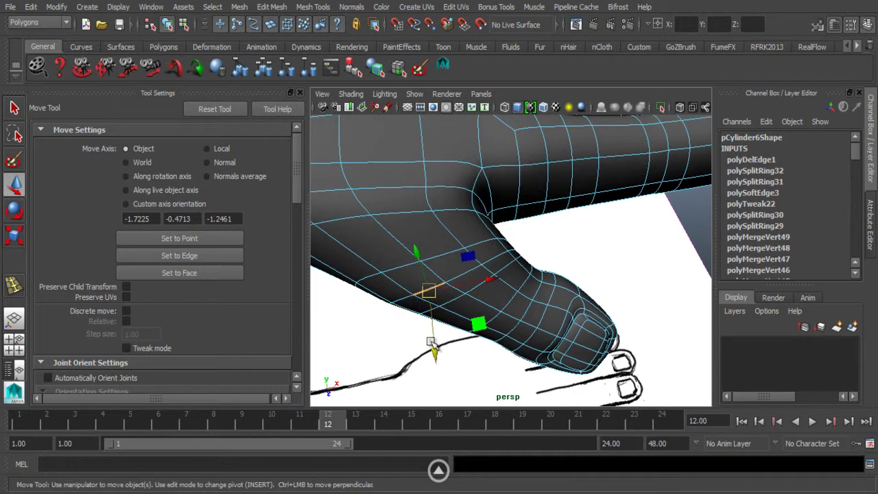
pyautogui.keyDown('alt'); pyautogui.moveTo(431, 342); pyautogui.dragTo(404, 223); pyautogui.keyUp('alt')
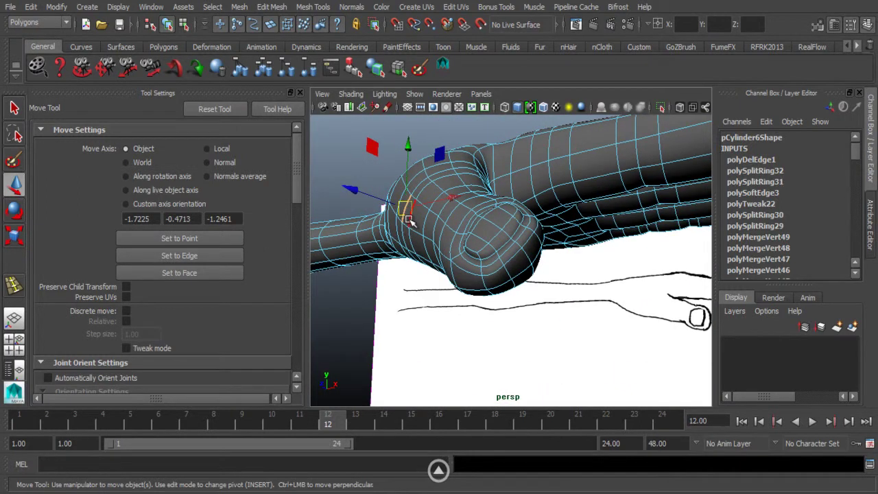
pyautogui.click(338, 157)
pyautogui.keyDown('alt'); pyautogui.moveTo(337, 157); pyautogui.dragTo(417, 266); pyautogui.keyUp('alt')
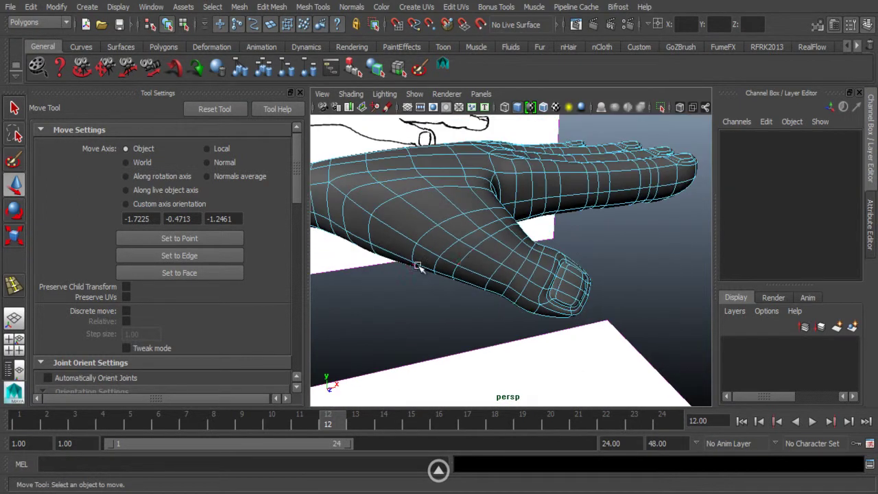
# Step: Return to object mode and examine the smoothed hand from above, closing in on the back of the hand
pyautogui.keyDown('alt'); pyautogui.moveTo(470, 255); pyautogui.dragTo(398, 179); pyautogui.keyUp('alt')
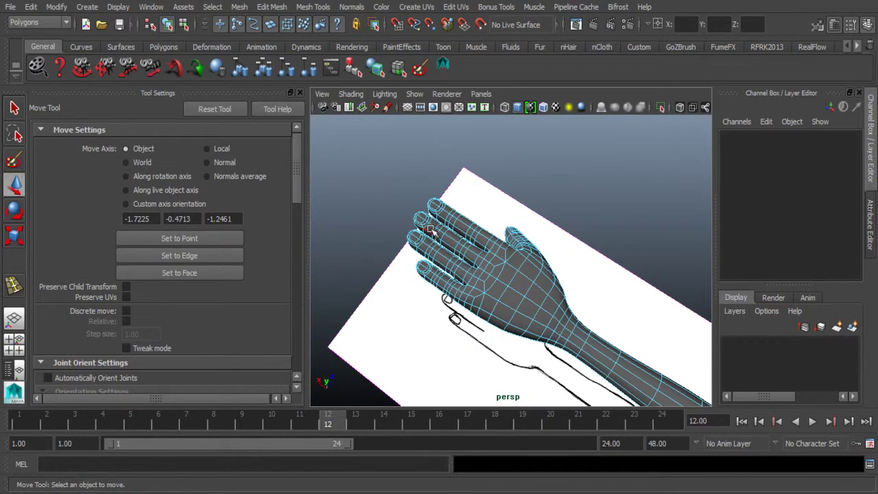
pyautogui.moveTo(428, 168); pyautogui.dragTo(472, 149, button='right')
pyautogui.moveTo(519, 318)
pyautogui.keyDown('alt'); pyautogui.mouseDown()
pyautogui.moveTo(491, 272)
pyautogui.moveTo(446, 294)
pyautogui.moveTo(502, 292)
pyautogui.moveTo(498, 332)
pyautogui.moveTo(496, 309)
pyautogui.moveTo(512, 389)
pyautogui.moveTo(519, 303)
pyautogui.moveTo(523, 350)
pyautogui.moveTo(470, 362)
pyautogui.moveTo(505, 353)
pyautogui.moveTo(492, 331)
pyautogui.mouseUp(); pyautogui.keyUp('alt')
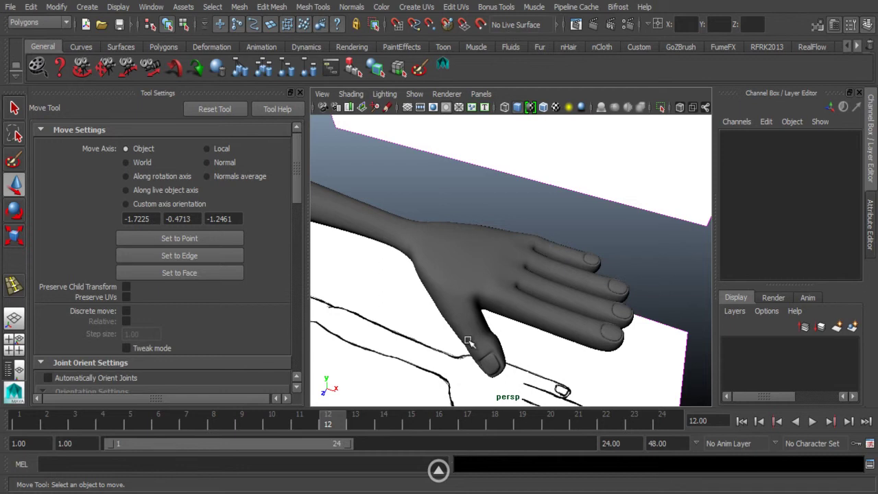
pyautogui.keyDown('alt'); pyautogui.moveTo(451, 377); pyautogui.dragTo(457, 366); pyautogui.keyUp('alt')
pyautogui.keyDown('alt'); pyautogui.moveTo(457, 366); pyautogui.dragTo(538, 351, button='right'); pyautogui.keyUp('alt')
pyautogui.click(480, 347)
# Step: In vertex mode with smooth preview off, move the vertex behind the middle and ring finger knuckles toward the fingers
pyautogui.moveTo(470, 170); pyautogui.dragTo(417, 169, button='right')
pyautogui.click(455, 317)
pyautogui.press('1')
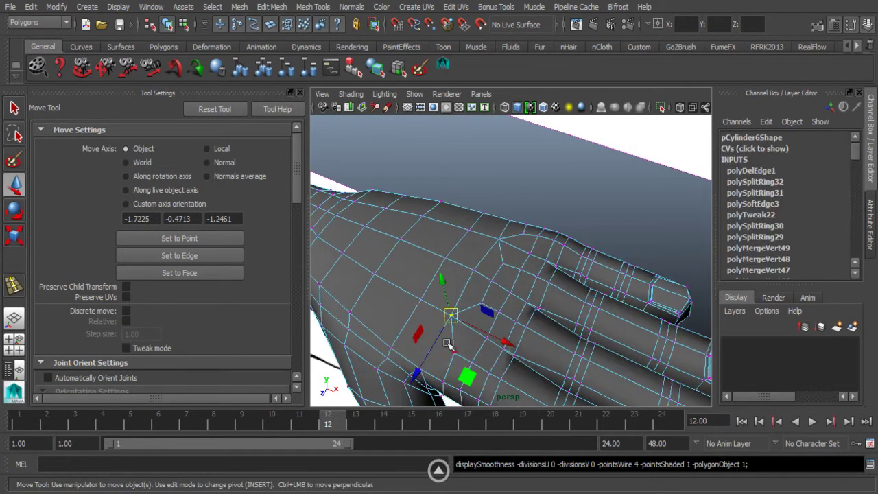
pyautogui.moveTo(500, 339); pyautogui.dragTo(515, 346)
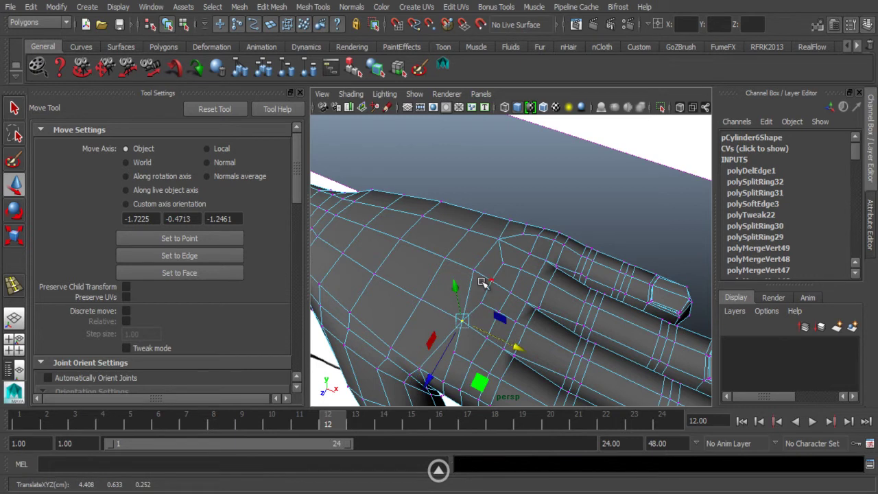
pyautogui.keyDown('alt'); pyautogui.moveTo(484, 281); pyautogui.dragTo(481, 321); pyautogui.keyUp('alt')
pyautogui.keyDown('alt'); pyautogui.moveTo(473, 358); pyautogui.dragTo(543, 319); pyautogui.keyUp('alt')
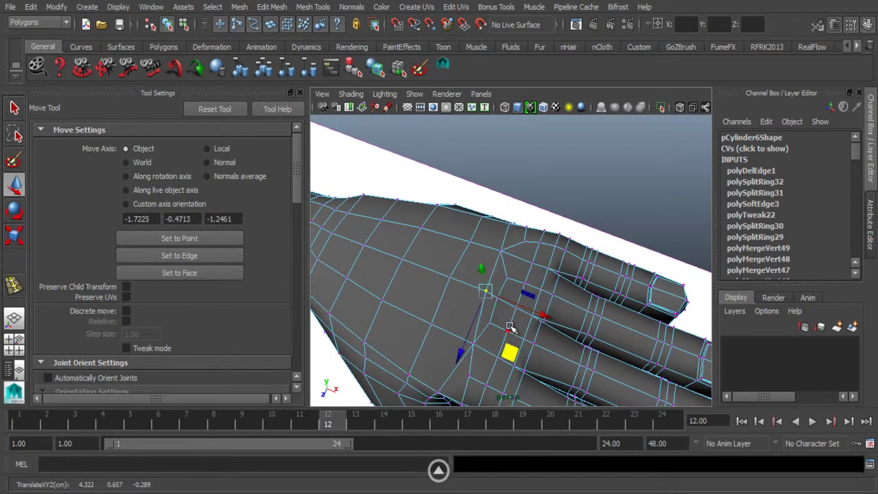
# Step: Select the ring finger knuckle vertex on the back of the hand and move it slightly toward the fingers
pyautogui.click(507, 278)
pyautogui.click(519, 201)
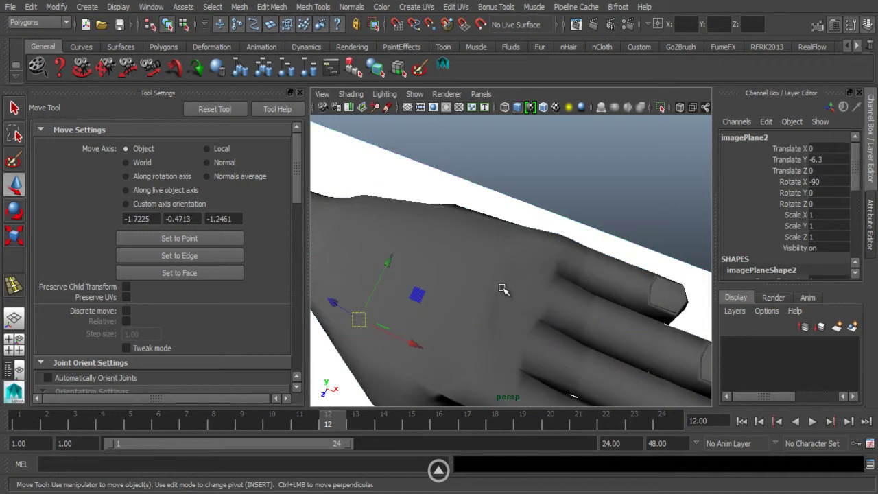
pyautogui.moveTo(503, 289); pyautogui.dragTo(447, 172, button='right')
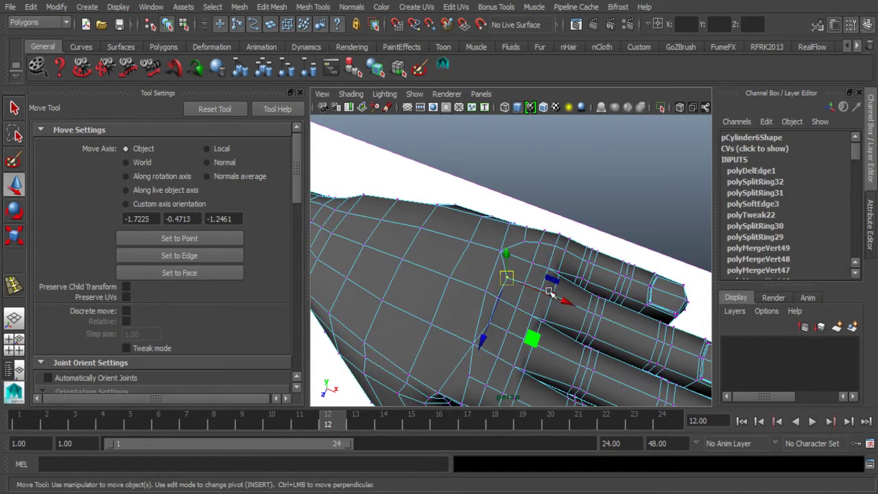
pyautogui.moveTo(564, 299); pyautogui.dragTo(572, 303)
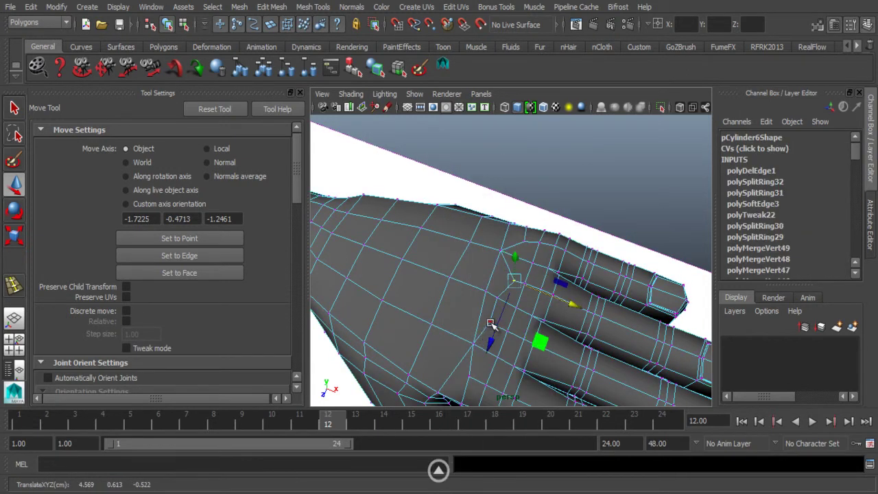
# Step: Select the index finger knuckle vertex and shift it slightly along the finger direction
pyautogui.moveTo(491, 326); pyautogui.dragTo(473, 348)
pyautogui.click(474, 336)
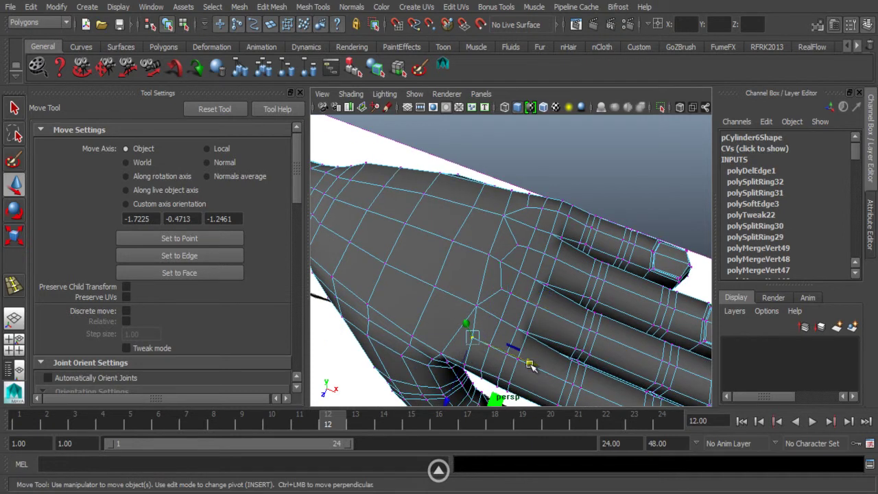
pyautogui.moveTo(531, 365); pyautogui.dragTo(535, 367)
pyautogui.keyDown('alt'); pyautogui.moveTo(533, 366); pyautogui.dragTo(521, 333); pyautogui.keyUp('alt')
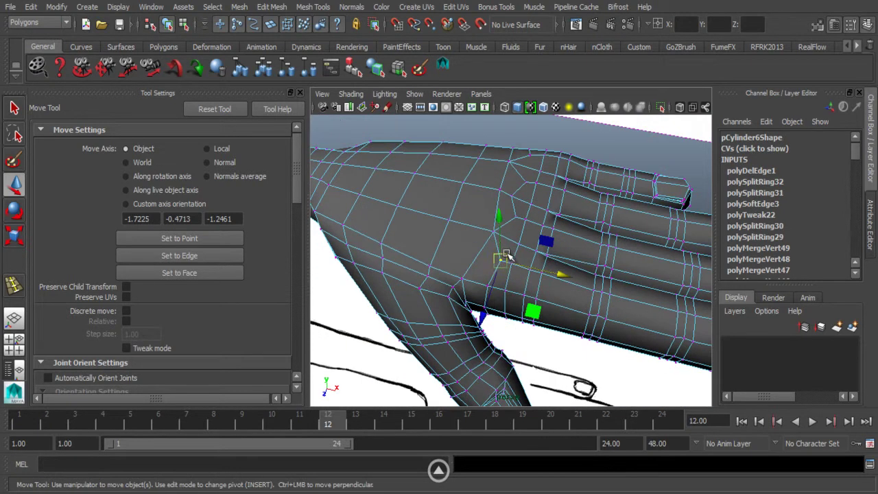
# Step: Raise the ring and index finger knuckle vertices together, and raise one more knuckle vertex slightly
pyautogui.click(514, 216)
pyautogui.click(526, 181)
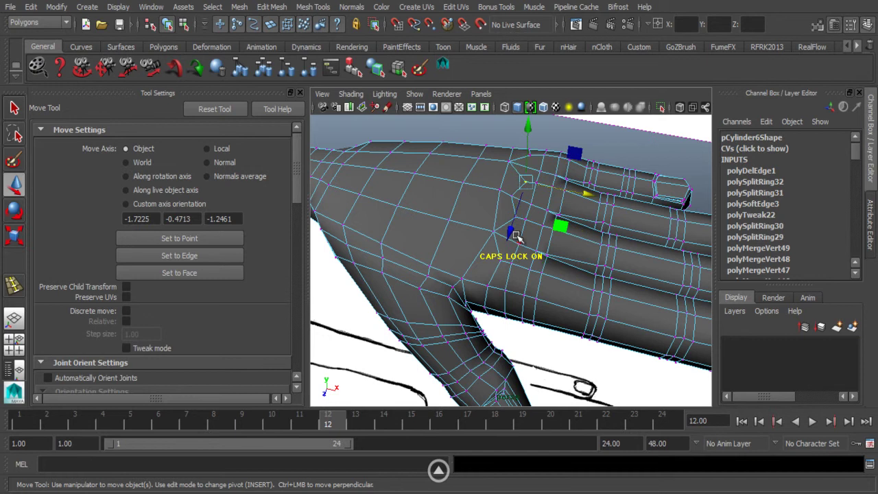
pyautogui.keyDown('alt'); pyautogui.moveTo(492, 278); pyautogui.dragTo(477, 288); pyautogui.keyUp('alt')
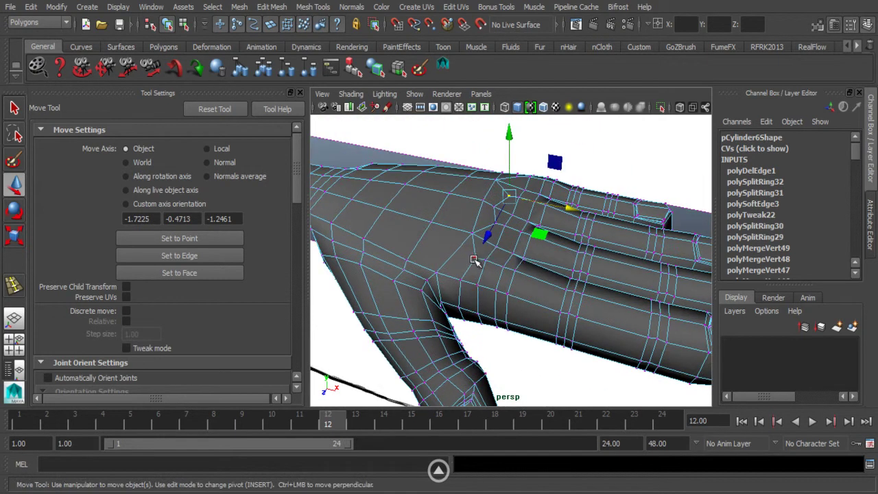
pyautogui.keyDown('shift'); pyautogui.click(476, 257); pyautogui.keyUp('shift')
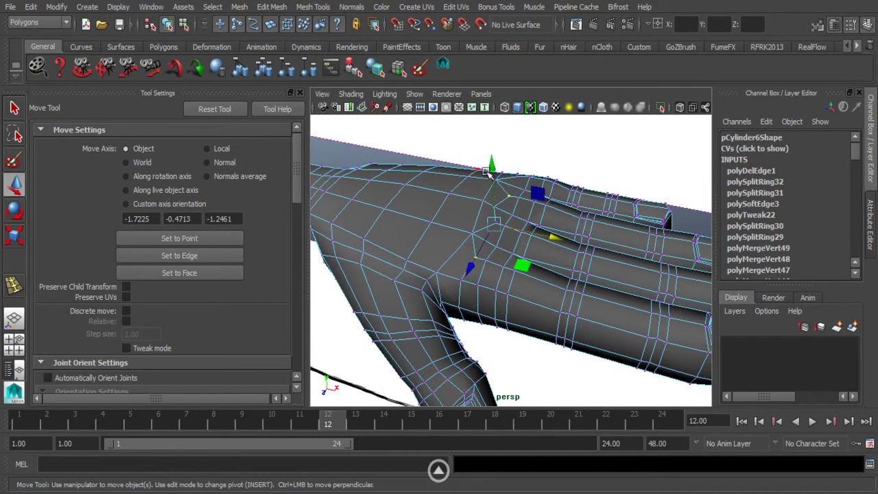
pyautogui.moveTo(486, 170); pyautogui.dragTo(491, 159)
pyautogui.keyDown('alt'); pyautogui.moveTo(479, 186); pyautogui.dragTo(449, 206); pyautogui.keyUp('alt')
pyautogui.click(372, 140)
pyautogui.keyDown('alt'); pyautogui.moveTo(391, 164); pyautogui.dragTo(421, 206); pyautogui.keyUp('alt')
pyautogui.click(469, 236)
pyautogui.moveTo(464, 178); pyautogui.dragTo(463, 173)
# Step: Switch to object mode and examine the raised knuckles on the back of the hand
pyautogui.keyDown('alt'); pyautogui.moveTo(464, 173); pyautogui.dragTo(427, 221); pyautogui.keyUp('alt')
pyautogui.click(446, 206)
pyautogui.moveTo(455, 168); pyautogui.dragTo(501, 153, button='right')
pyautogui.keyDown('alt'); pyautogui.moveTo(481, 285); pyautogui.dragTo(459, 297); pyautogui.keyUp('alt')
pyautogui.click(439, 288)
# Step: In vertex mode on the smoothed mesh, slightly raise the vertices in front of the knuckles at the middle, ring and index finger bases
pyautogui.moveTo(459, 298); pyautogui.dragTo(405, 166, button='right')
pyautogui.click(449, 332)
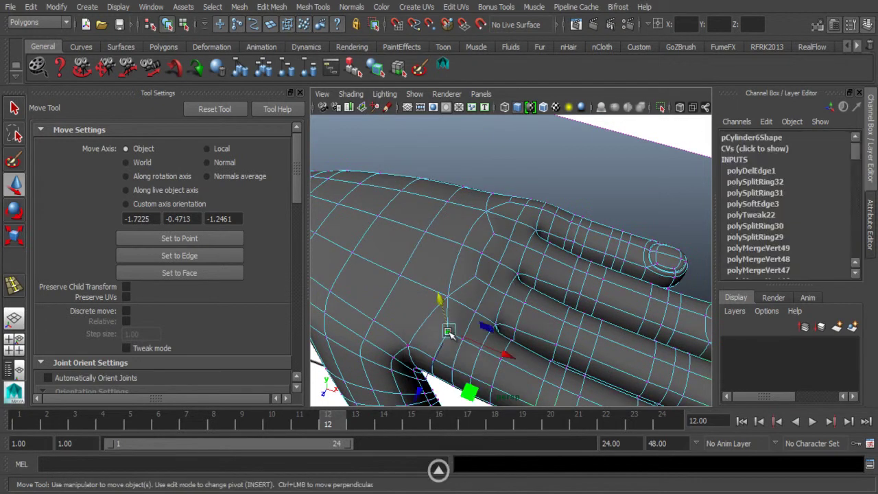
pyautogui.keyDown('shift'); pyautogui.click(475, 278); pyautogui.keyUp('shift')
pyautogui.moveTo(495, 232); pyautogui.dragTo(469, 241, button='middle')
pyautogui.click(404, 171)
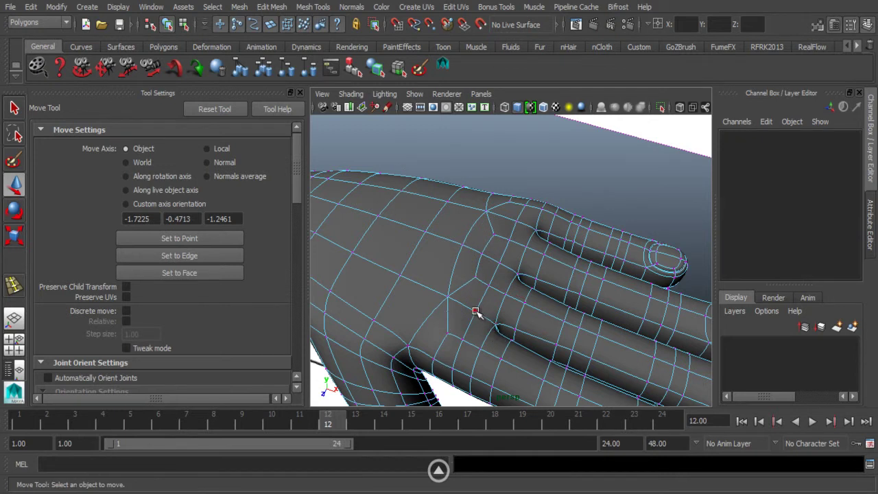
pyautogui.click(475, 312)
pyautogui.moveTo(474, 275); pyautogui.dragTo(496, 229, button='middle')
pyautogui.click(501, 264)
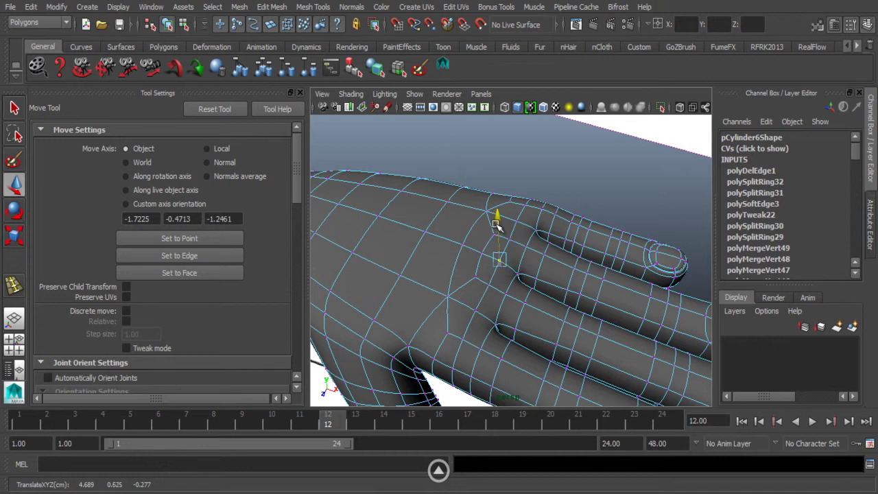
pyautogui.click(463, 340)
pyautogui.moveTo(456, 305); pyautogui.dragTo(454, 304)
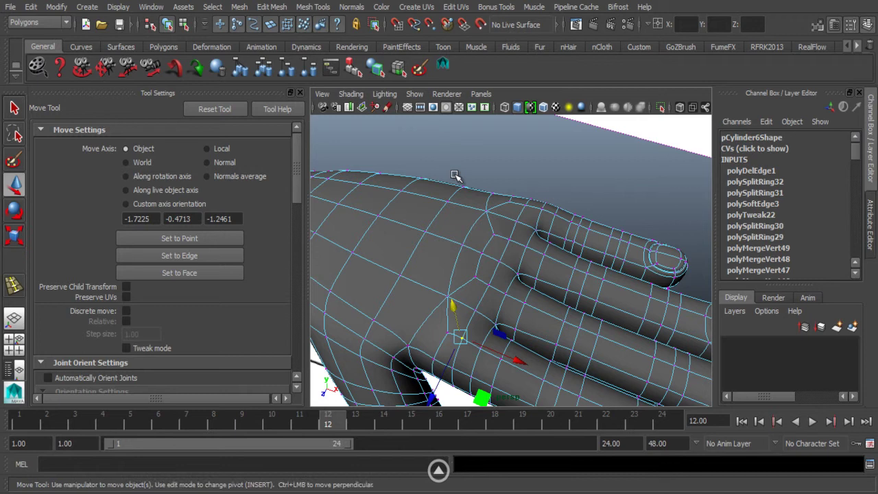
pyautogui.click(470, 345)
# Step: Return to object mode and examine the knuckle area of the smoothed hand
pyautogui.moveTo(446, 175); pyautogui.dragTo(475, 150, button='right')
pyautogui.keyDown('alt'); pyautogui.moveTo(459, 221); pyautogui.dragTo(423, 251); pyautogui.keyUp('alt')
pyautogui.click(423, 251)
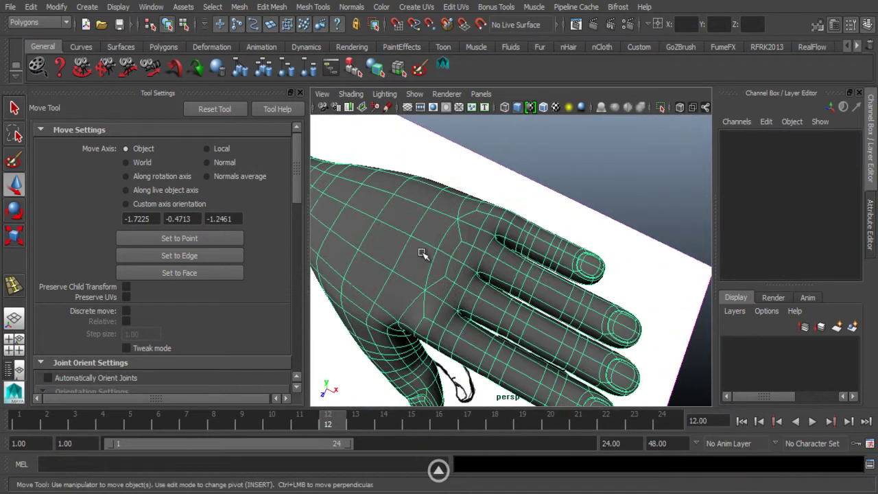
pyautogui.scroll(4, 464, 247)
# Step: In vertex mode with smooth preview off, select the vertex in front of the index finger knuckle and adjust its height slightly
pyautogui.moveTo(418, 182); pyautogui.dragTo(362, 183, button='right')
pyautogui.keyDown('alt'); pyautogui.moveTo(363, 182); pyautogui.dragTo(471, 244); pyautogui.keyUp('alt')
pyautogui.click(418, 251)
pyautogui.press('1')
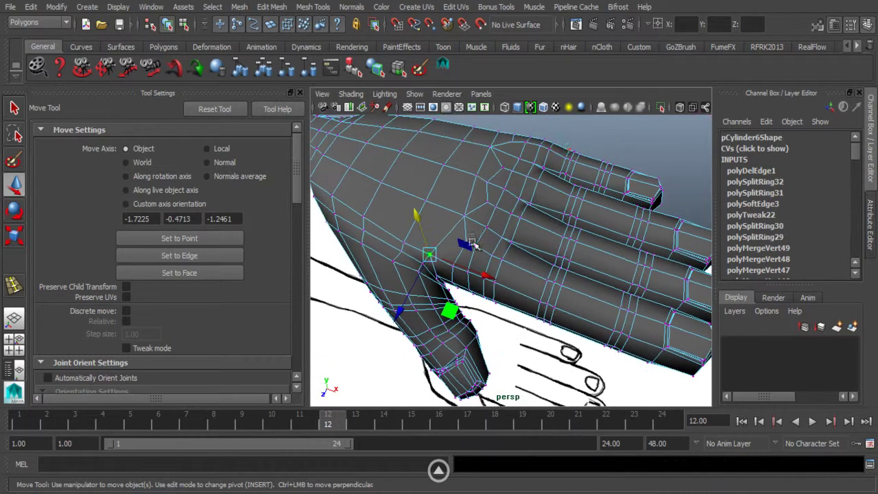
pyautogui.click(585, 135)
pyautogui.keyDown('alt'); pyautogui.moveTo(584, 135); pyautogui.dragTo(462, 237); pyautogui.keyUp('alt')
pyautogui.click(456, 237)
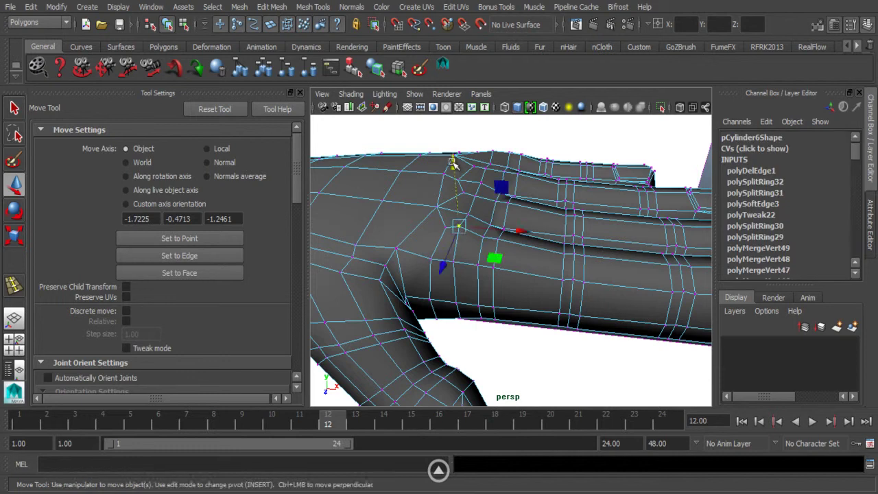
pyautogui.moveTo(452, 162); pyautogui.dragTo(453, 169)
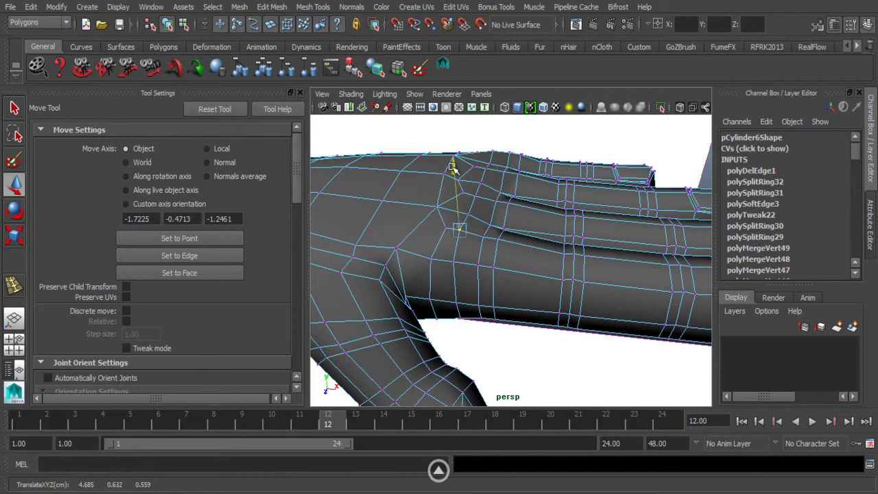
# Step: Adjust the height of the neighbouring finger-base vertex and select the vertex between the index and middle knuckles
pyautogui.click(475, 195)
pyautogui.moveTo(470, 138); pyautogui.dragTo(462, 213)
pyautogui.click(437, 206)
# Step: Turn on the smooth preview, return to object mode and clear the selection
pyautogui.press('3')
pyautogui.rightClick(410, 167)
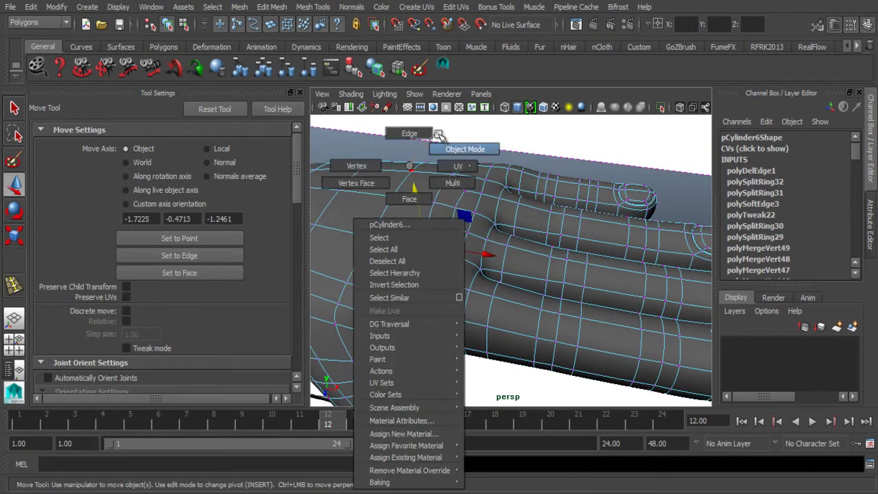
pyautogui.click(446, 147)
pyautogui.click(369, 149)
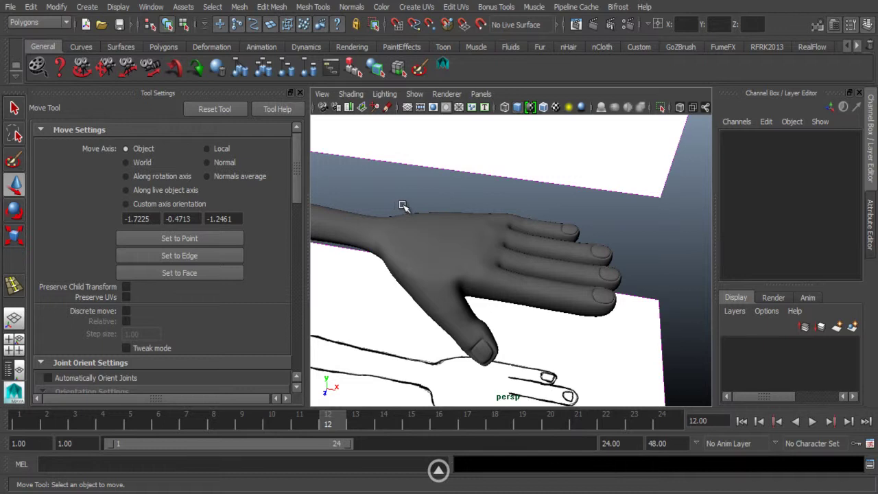
# Step: Examine the overall shape of the finished arm and hand against the top and side reference drawings
pyautogui.scroll(-5, 402, 202)
pyautogui.keyDown('alt'); pyautogui.moveTo(427, 245); pyautogui.dragTo(482, 230); pyautogui.keyUp('alt')
pyautogui.keyDown('alt'); pyautogui.moveTo(437, 264); pyautogui.dragTo(467, 277); pyautogui.keyUp('alt')
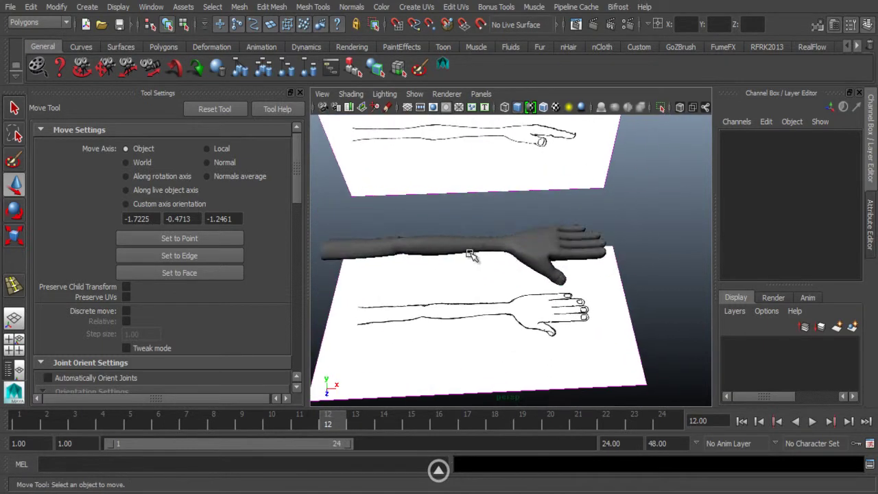
pyautogui.click(471, 255)
pyautogui.click(411, 209)
pyautogui.moveTo(430, 251)
pyautogui.keyDown('alt'); pyautogui.mouseDown()
pyautogui.moveTo(439, 261)
pyautogui.moveTo(453, 244)
pyautogui.moveTo(417, 254)
pyautogui.mouseUp(); pyautogui.keyUp('alt')
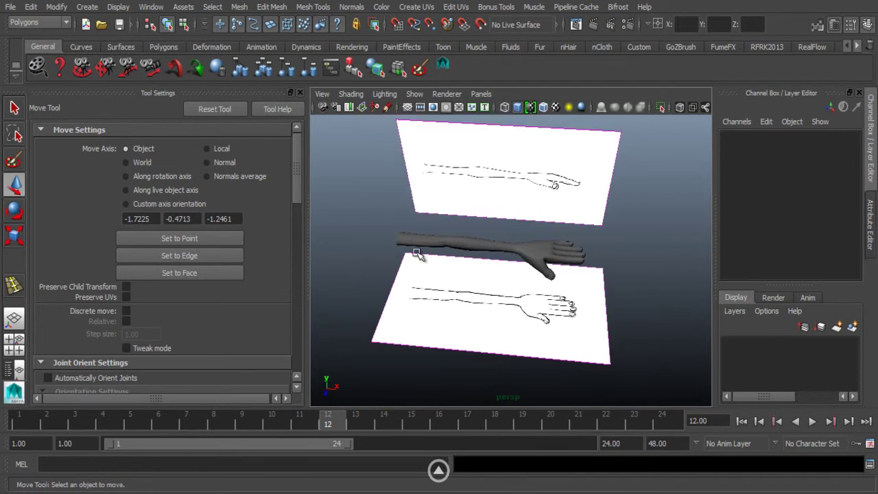
pyautogui.keyDown('alt'); pyautogui.moveTo(428, 254); pyautogui.dragTo(443, 253, button='middle'); pyautogui.keyUp('alt')
pyautogui.keyDown('alt'); pyautogui.moveTo(443, 253); pyautogui.dragTo(510, 266, button='right'); pyautogui.keyUp('alt')
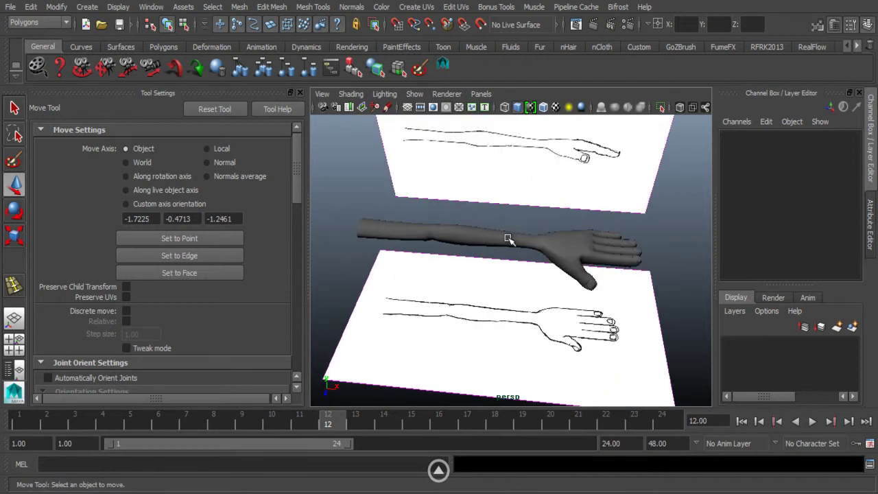
pyautogui.click(507, 238)
pyautogui.click(443, 209)
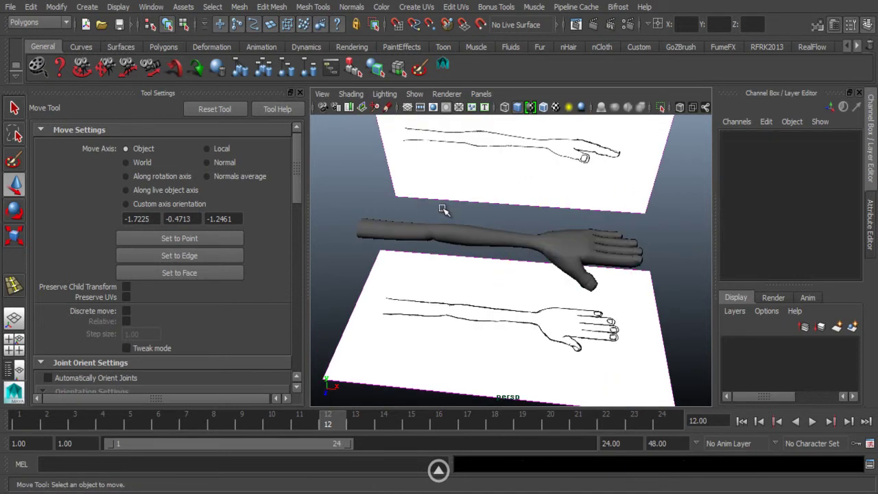